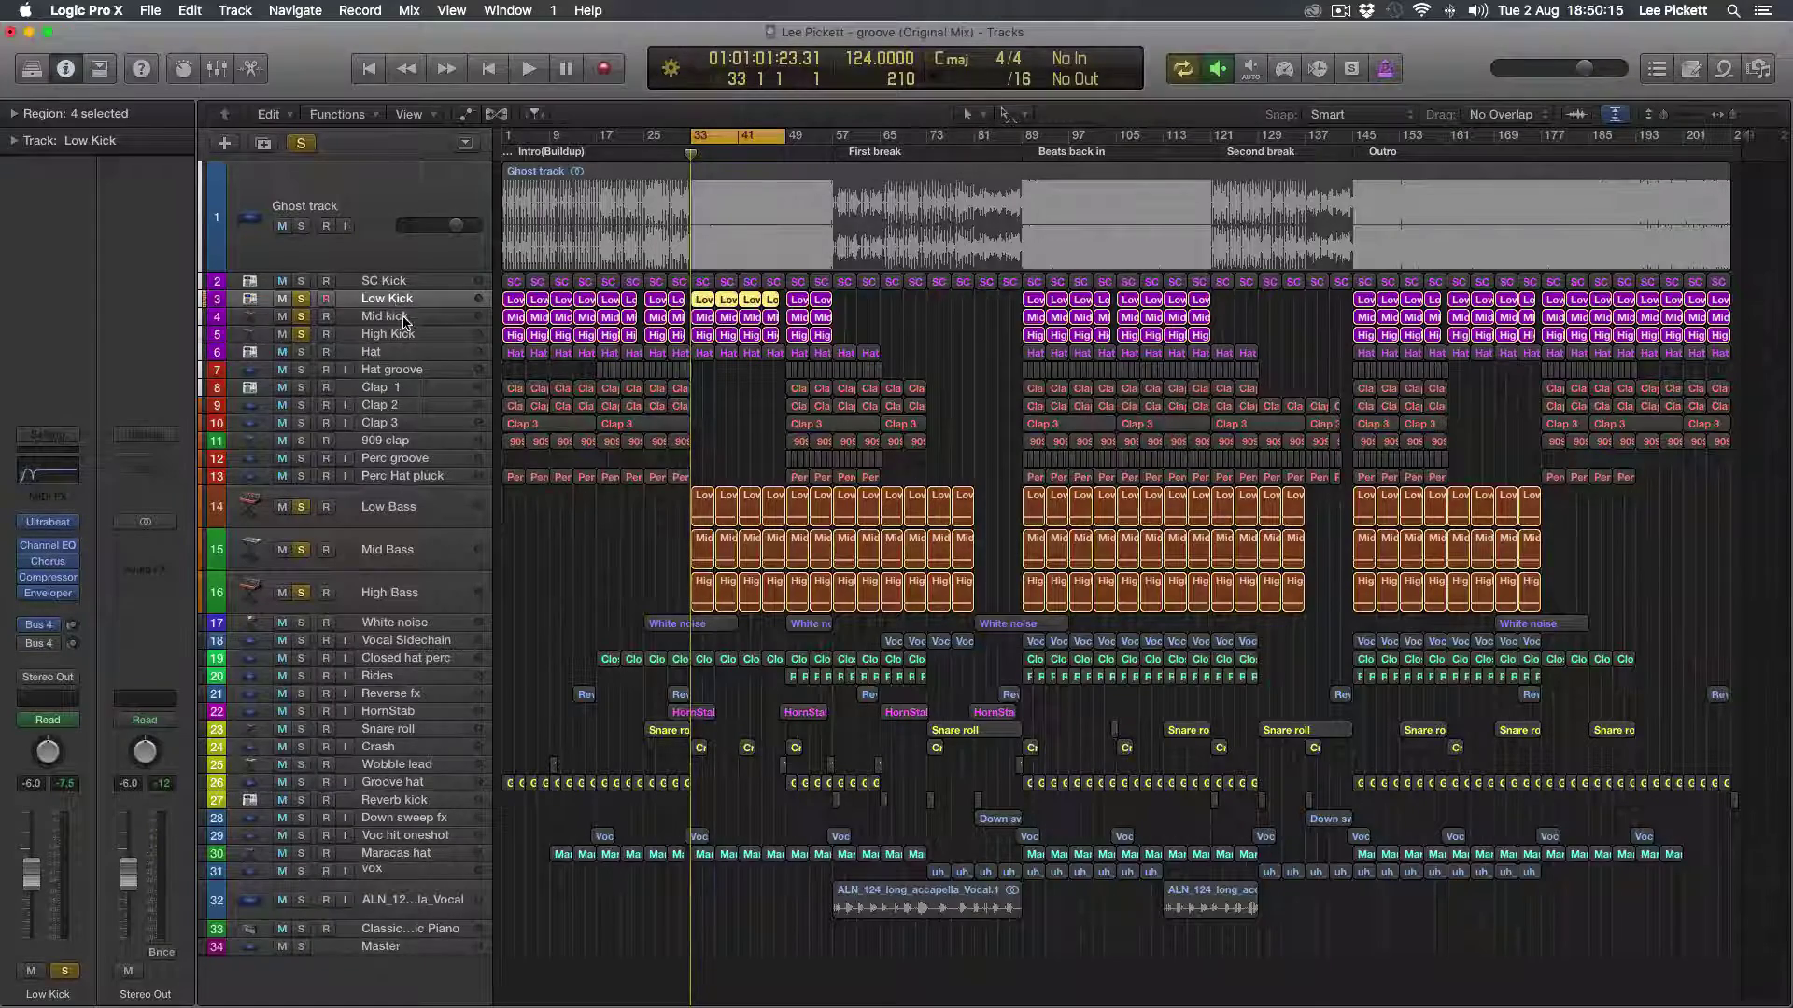
Step: Examine the channel strips of the Mid kick, Low Bass, Mid Bass and High Bass tracks
{"action": "left_click", "coordinate": [404, 319]}
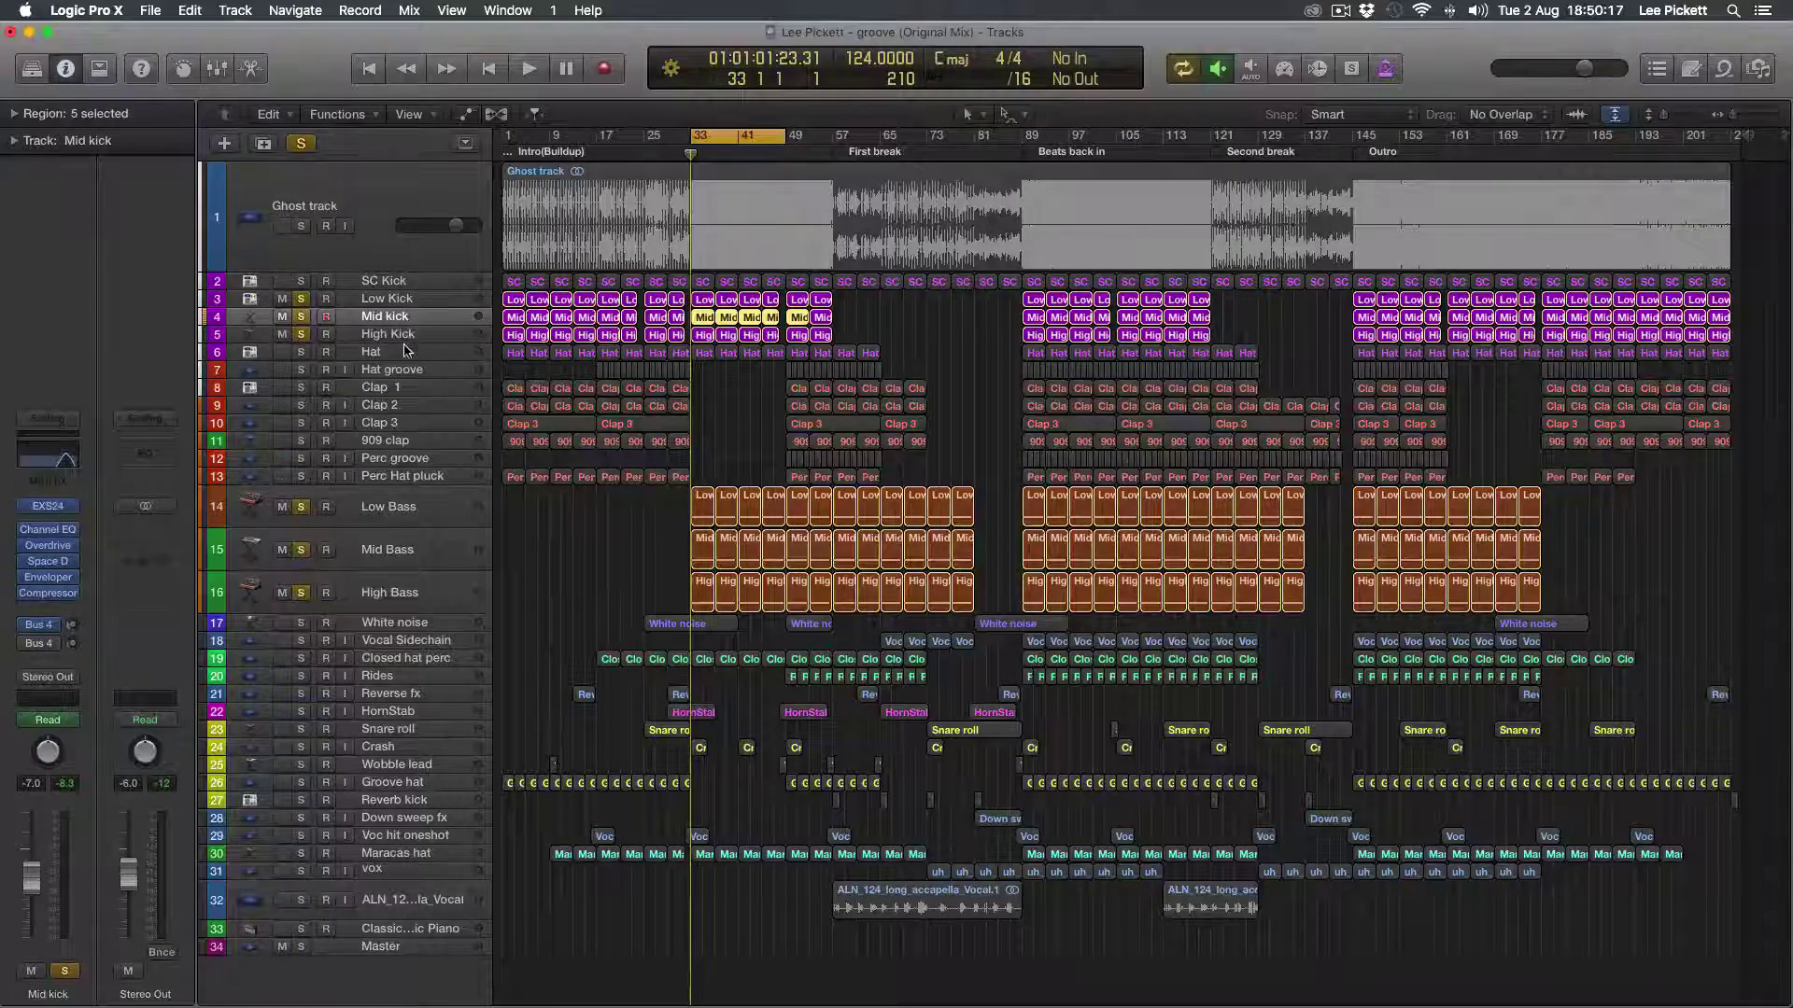
{"action": "left_click", "coordinate": [399, 509]}
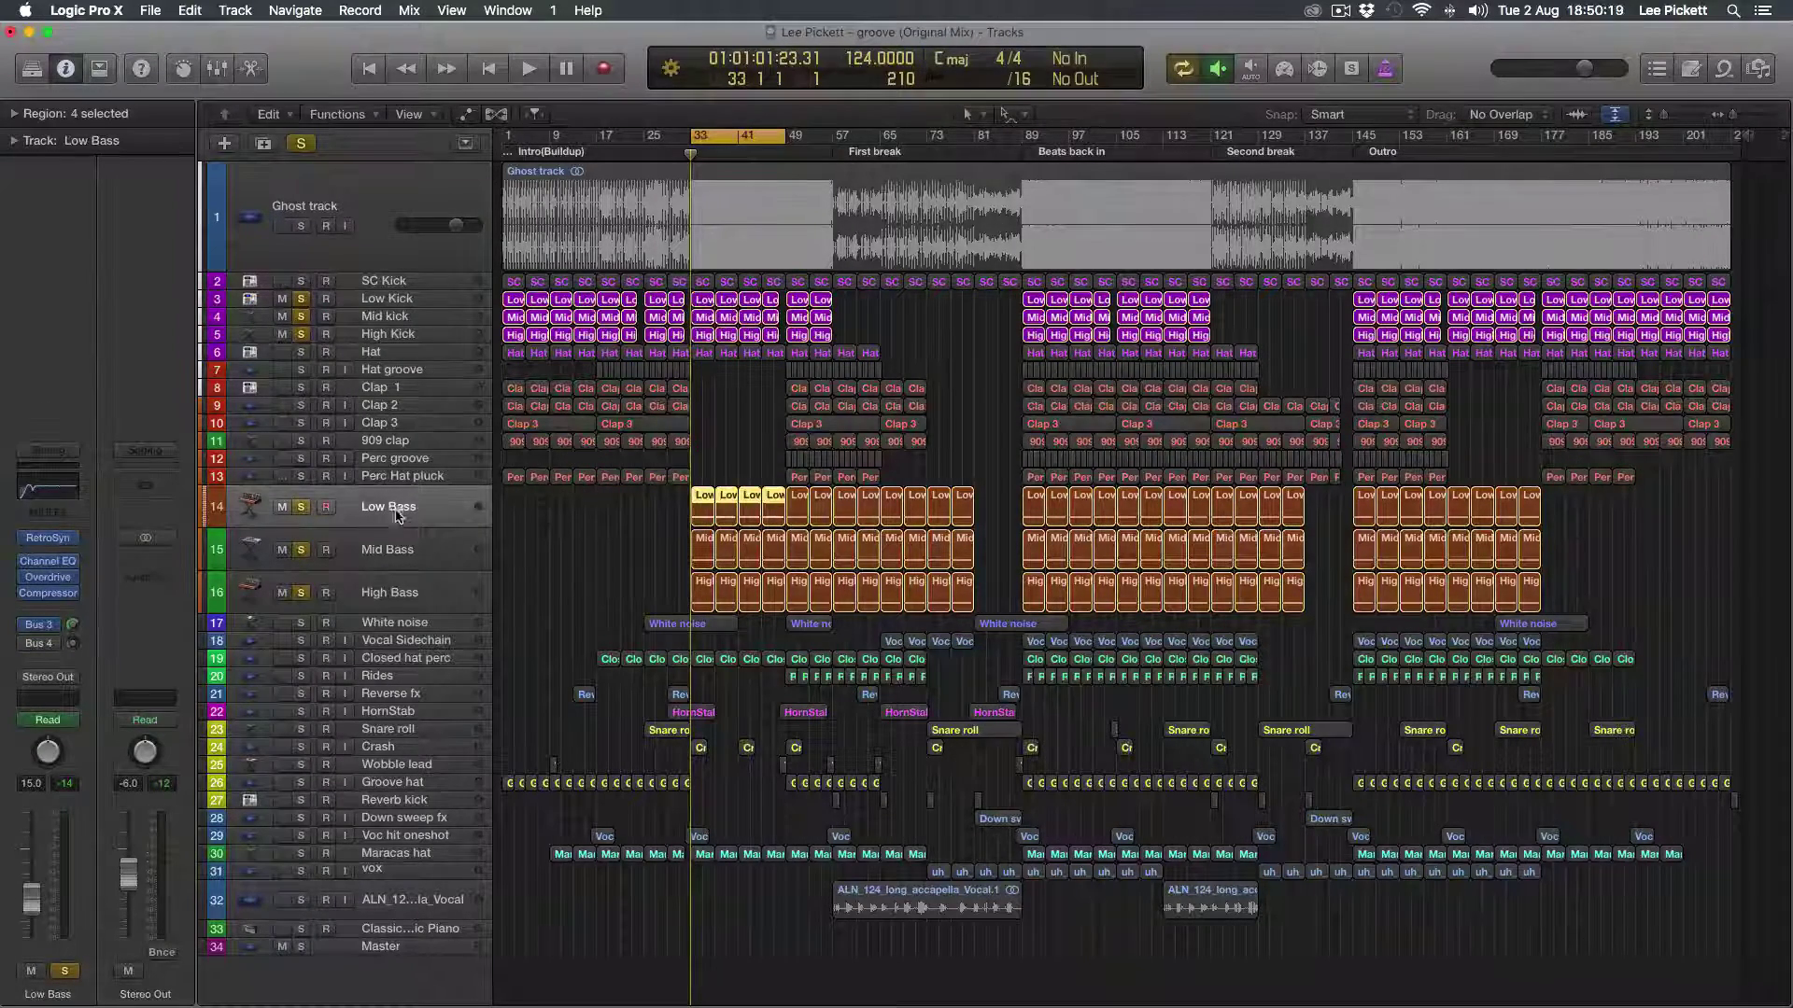
{"action": "left_click", "coordinate": [393, 560]}
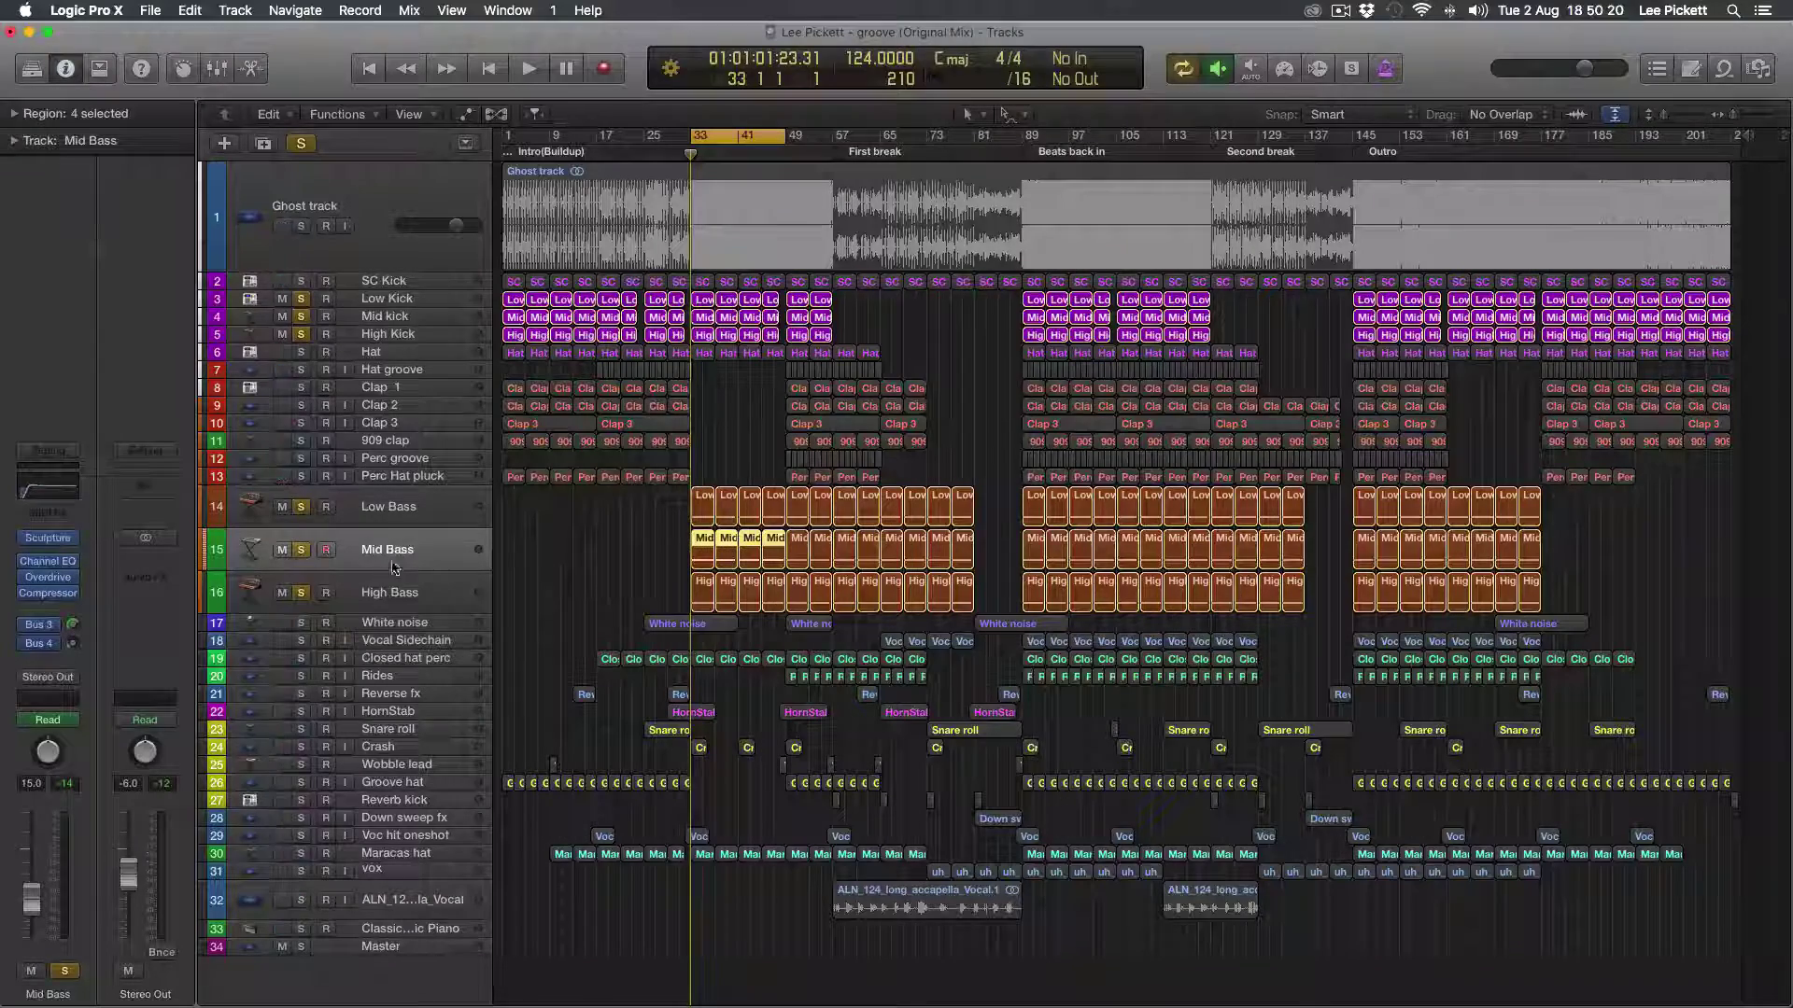
{"action": "left_click", "coordinate": [401, 515]}
{"action": "left_click", "coordinate": [406, 557]}
{"action": "left_click", "coordinate": [408, 588]}
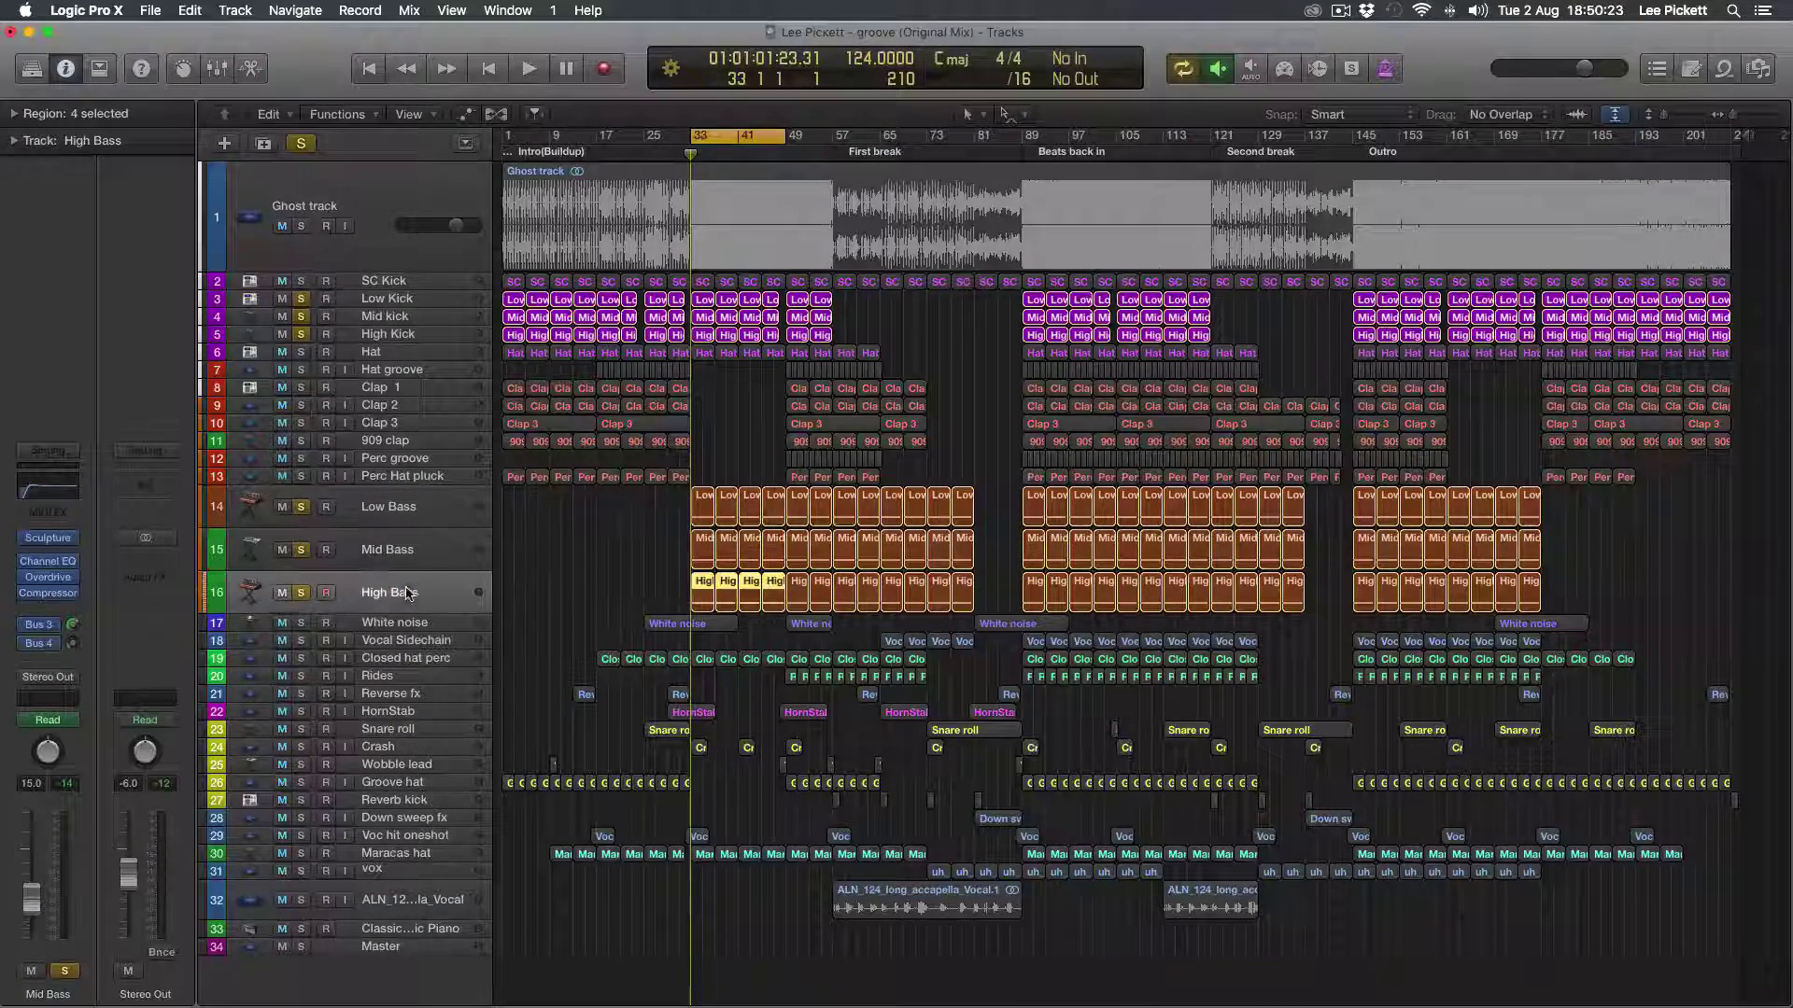
{"action": "left_click", "coordinate": [408, 512]}
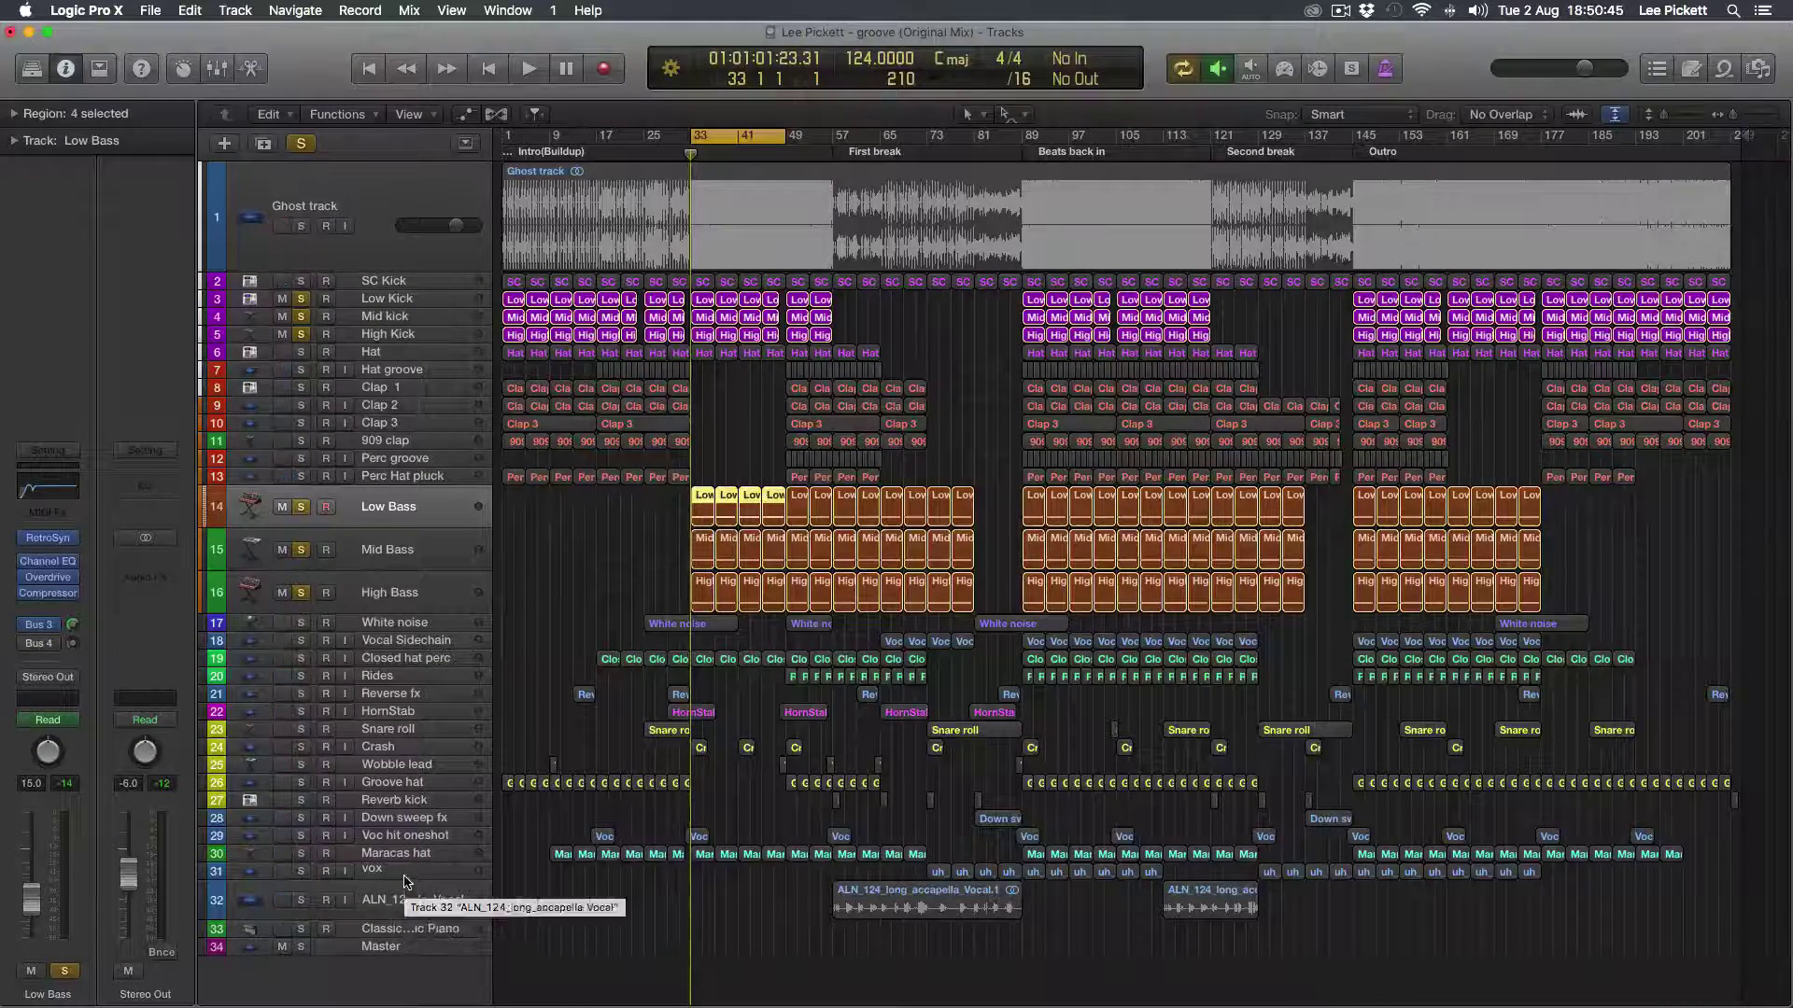
Step: Examine the channel strips of the vox track and the ALN_124 long accapella Vocal track
{"action": "left_click", "coordinate": [407, 874]}
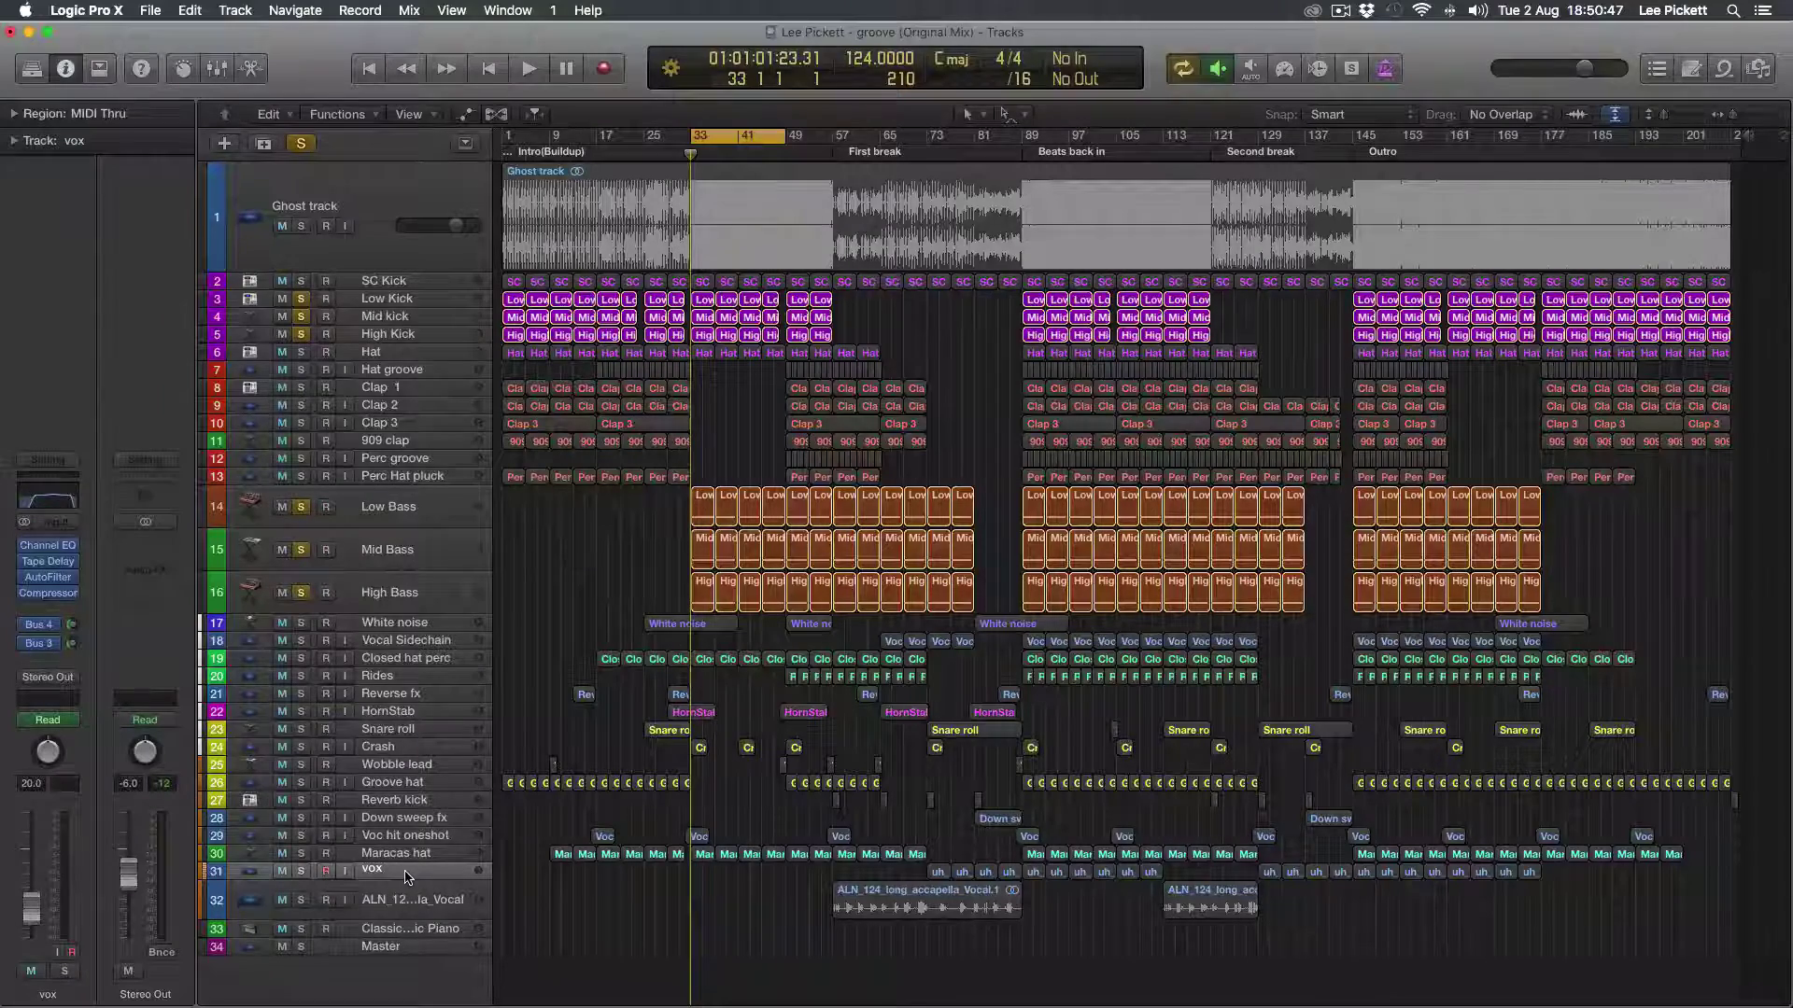
{"action": "left_click", "coordinate": [404, 910]}
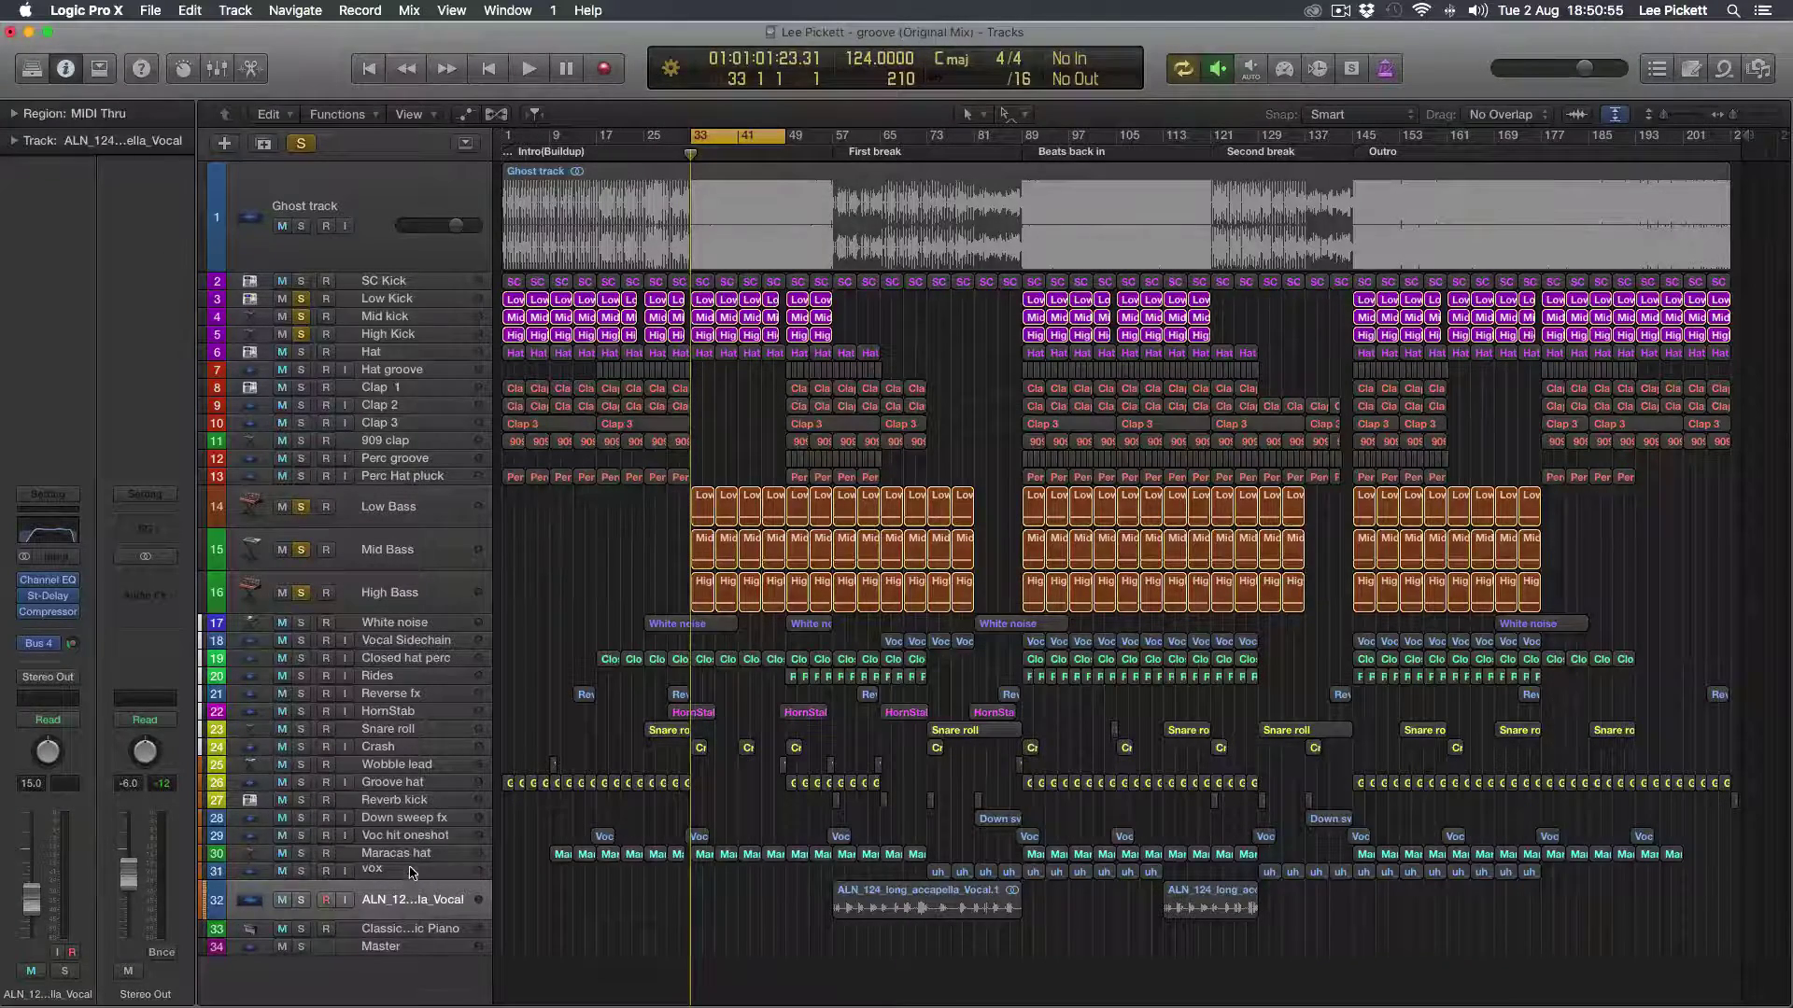
{"action": "left_click", "coordinate": [411, 871]}
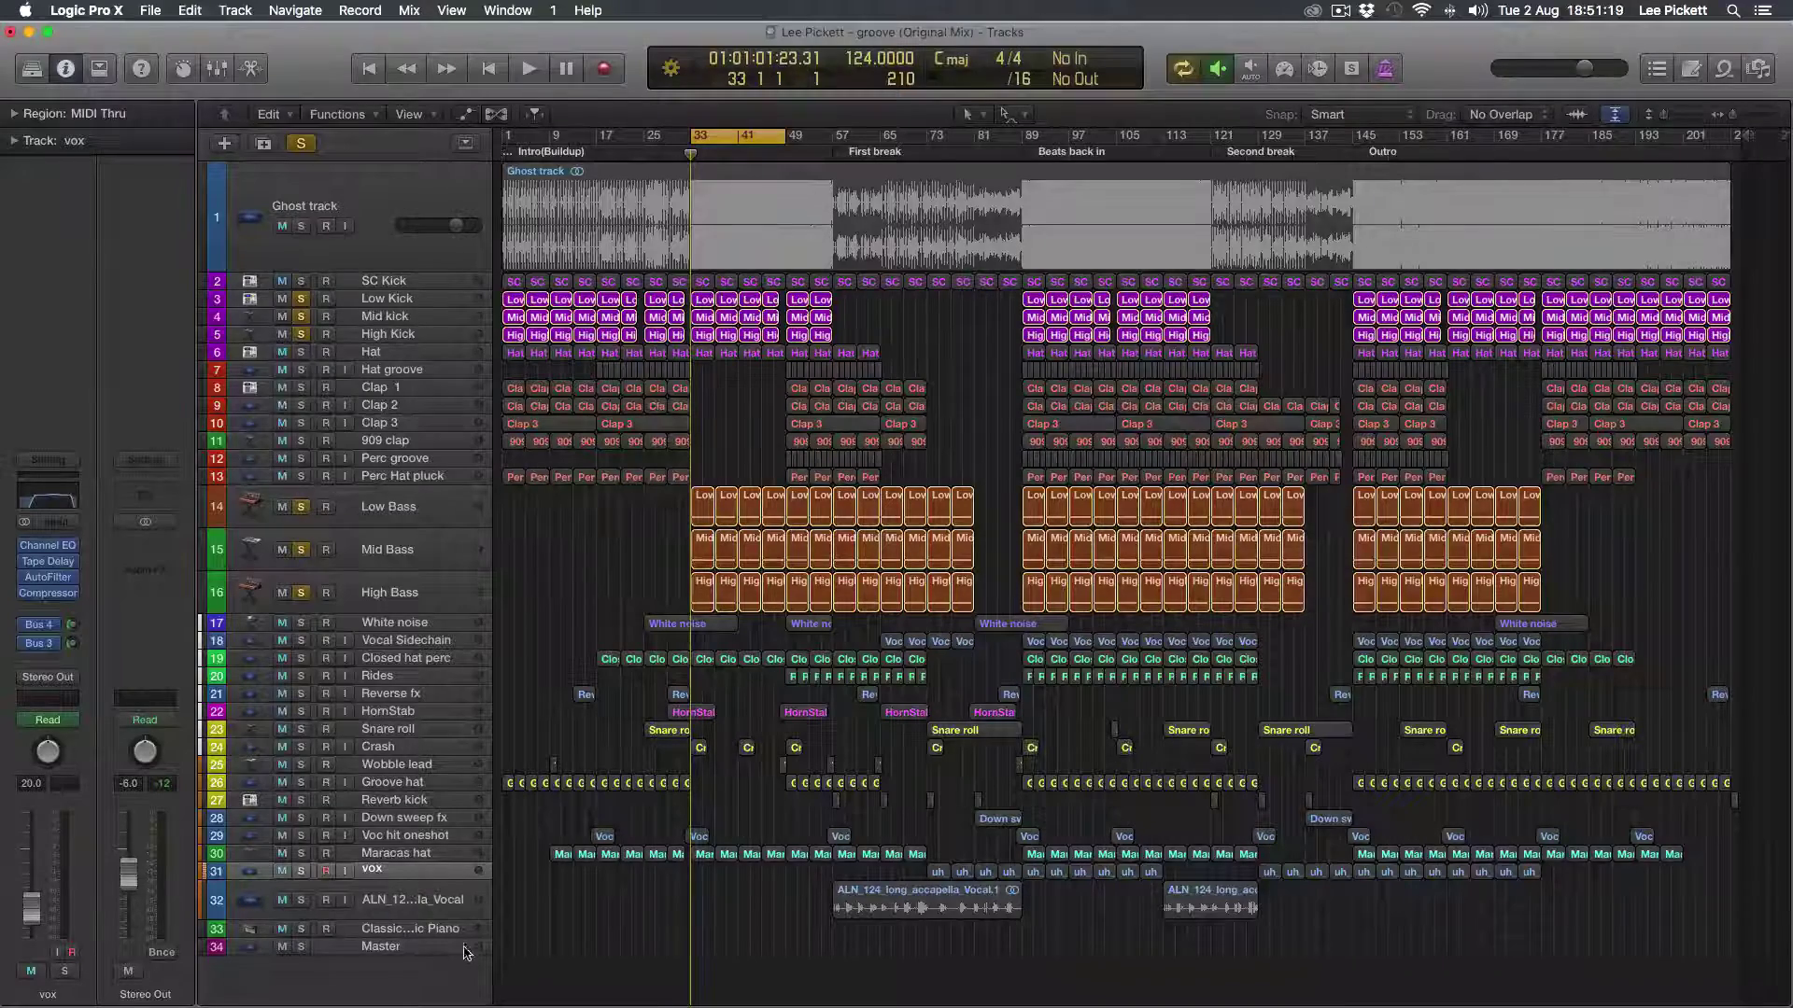
{"action": "left_click", "coordinate": [403, 902]}
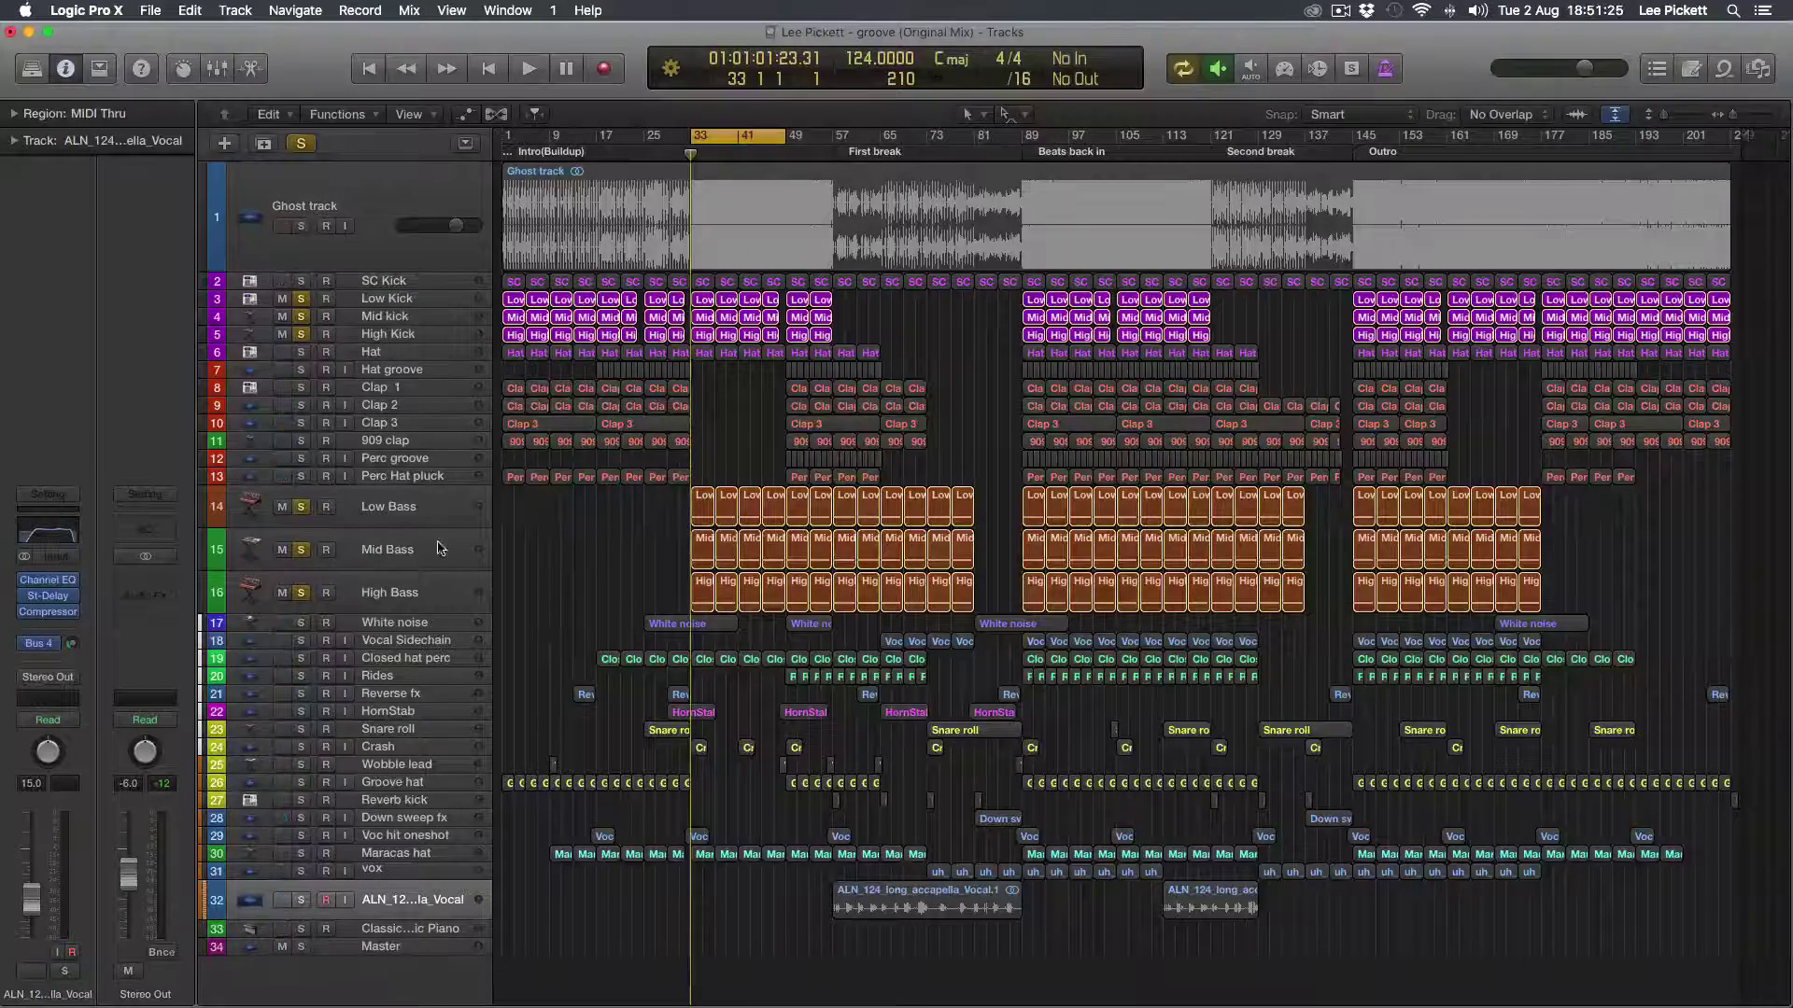
Step: Select the Low Bass track, play the soloed kick and bass layers together, and return the playhead to bar 33
{"action": "left_click", "coordinate": [410, 513]}
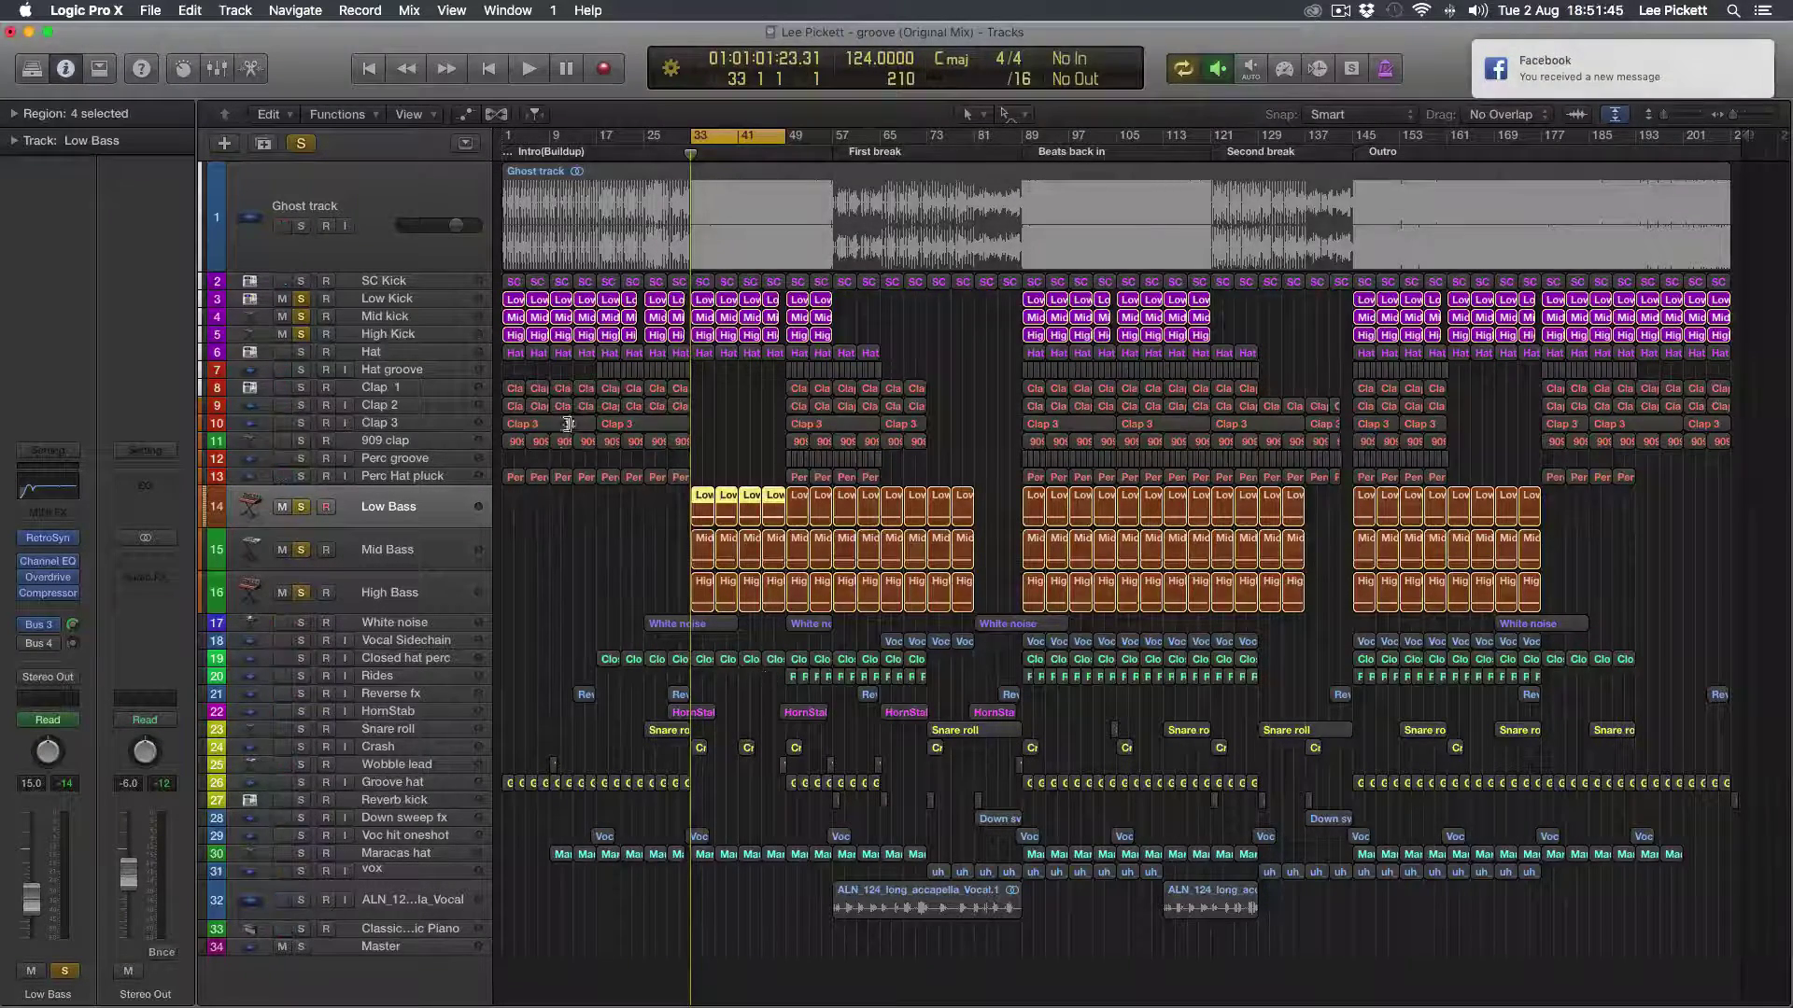
{"action": "key", "text": "space"}
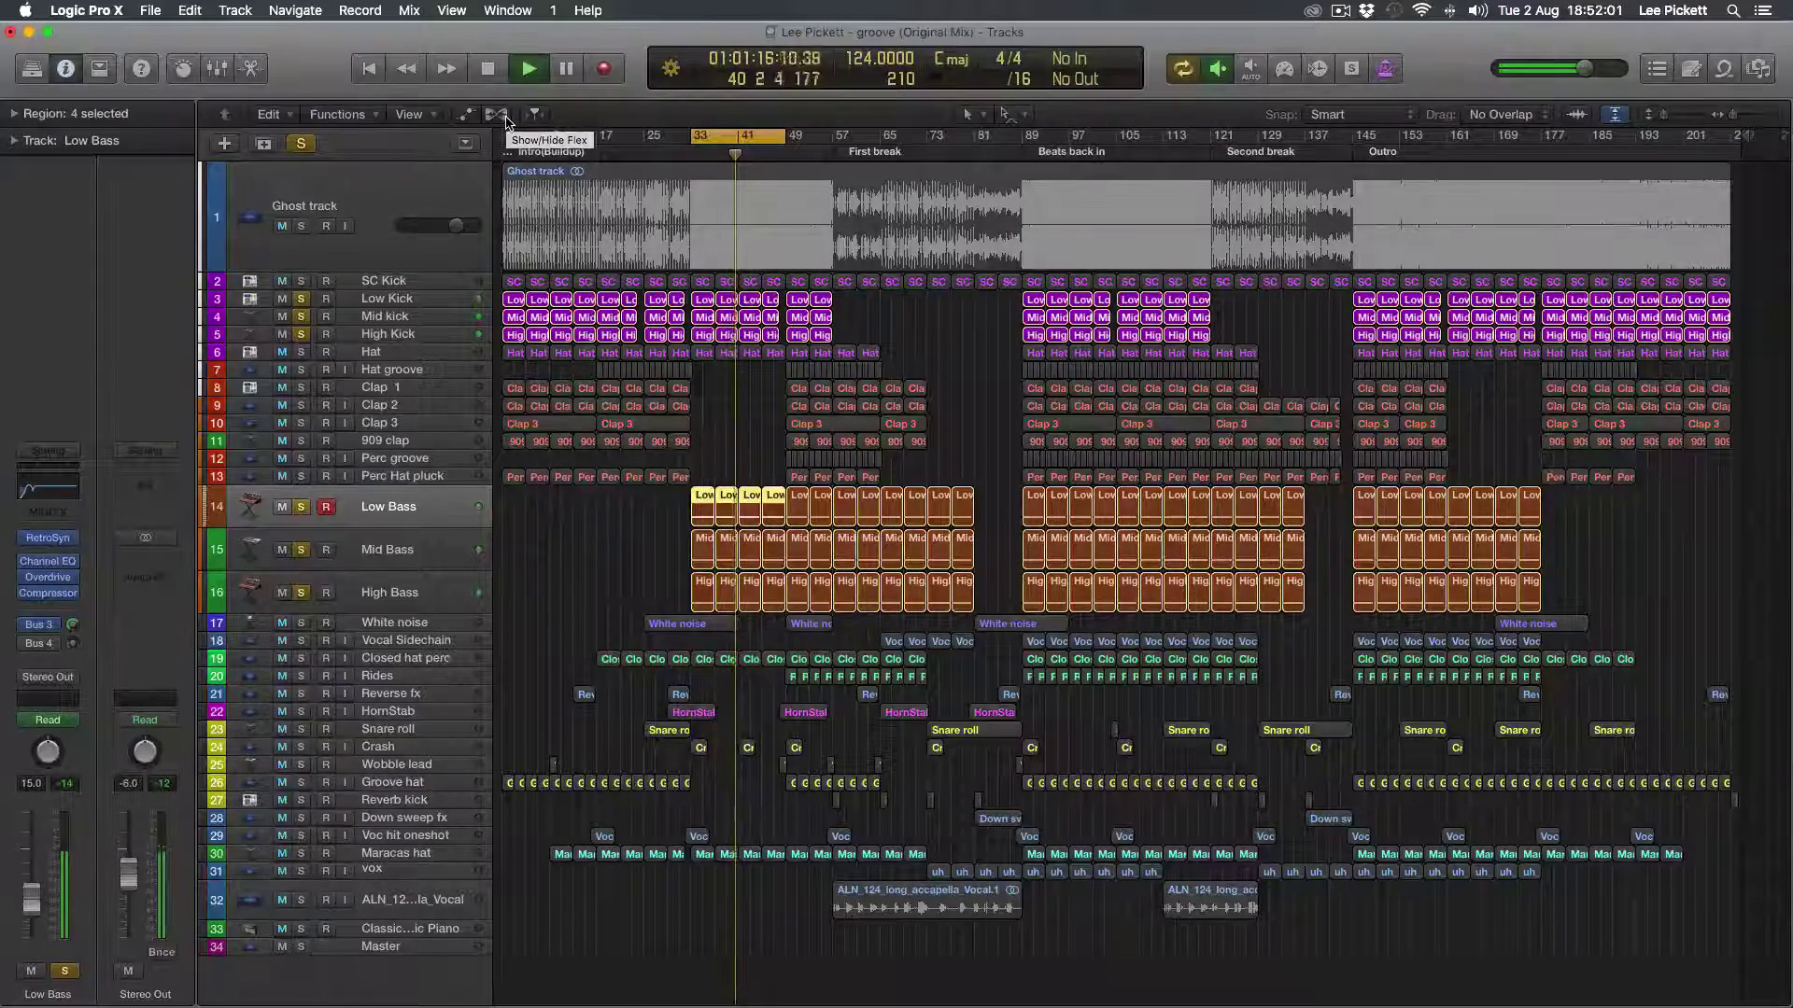
{"action": "key", "text": "space"}
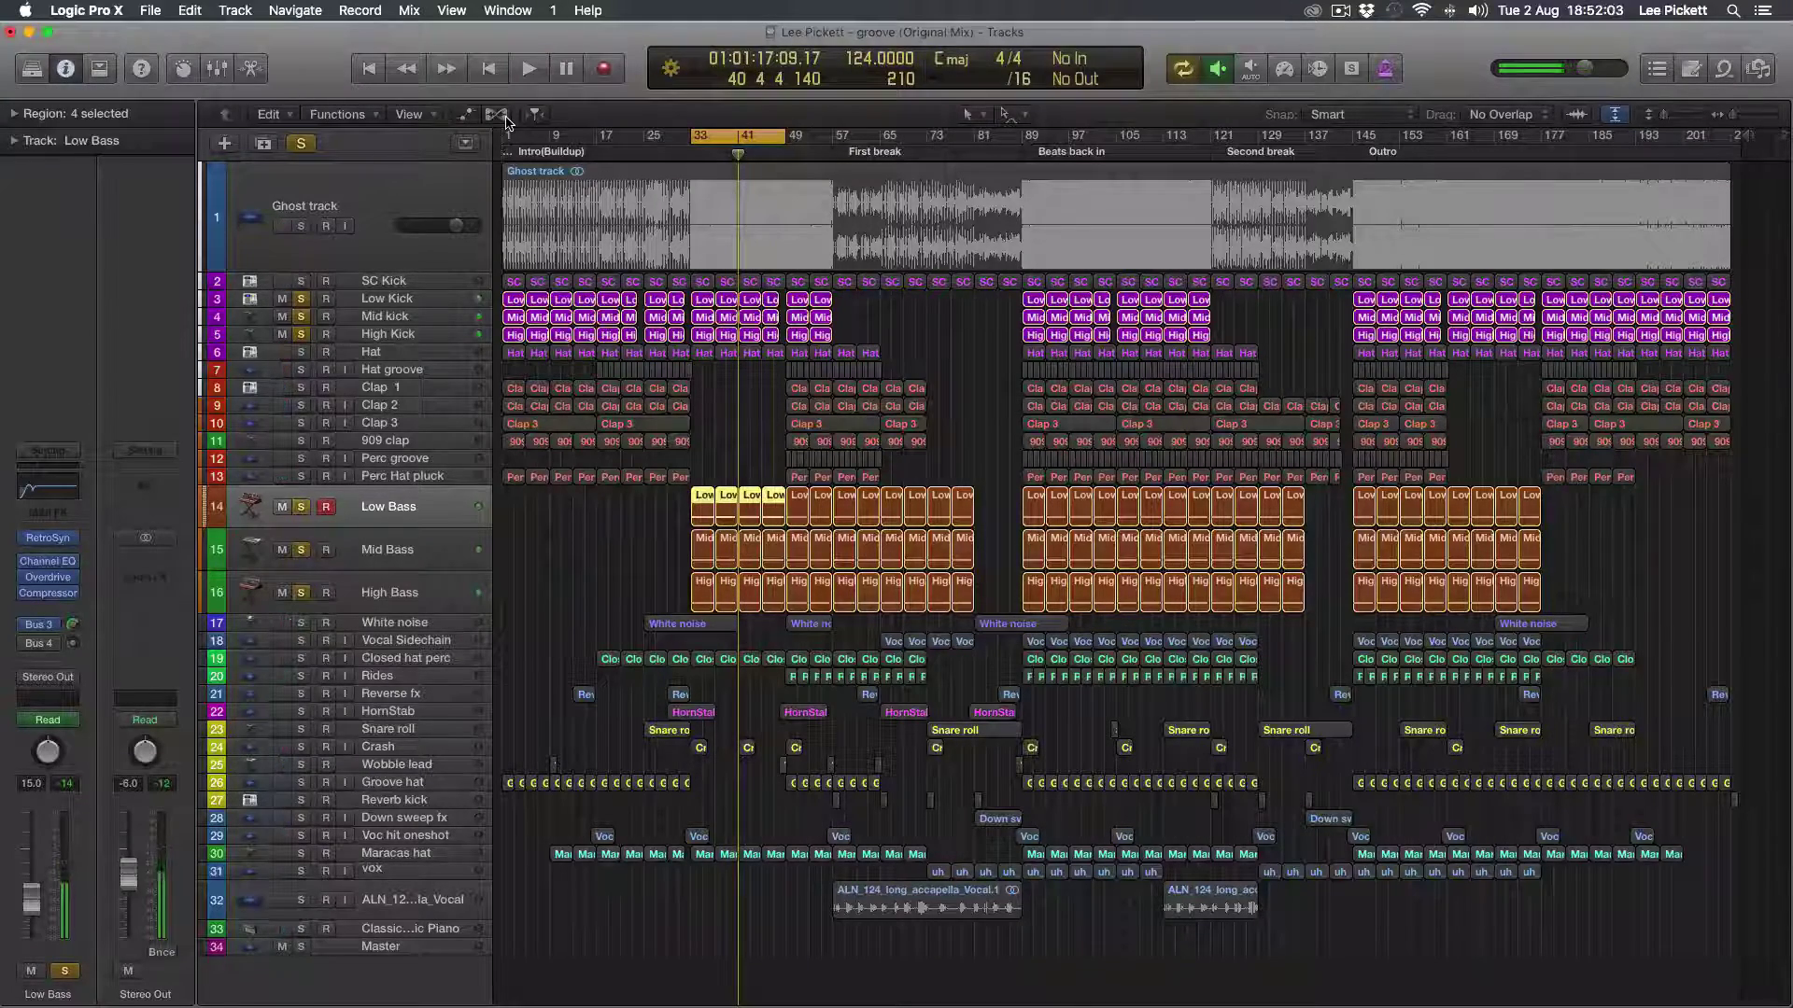
{"action": "left_click", "coordinate": [498, 79]}
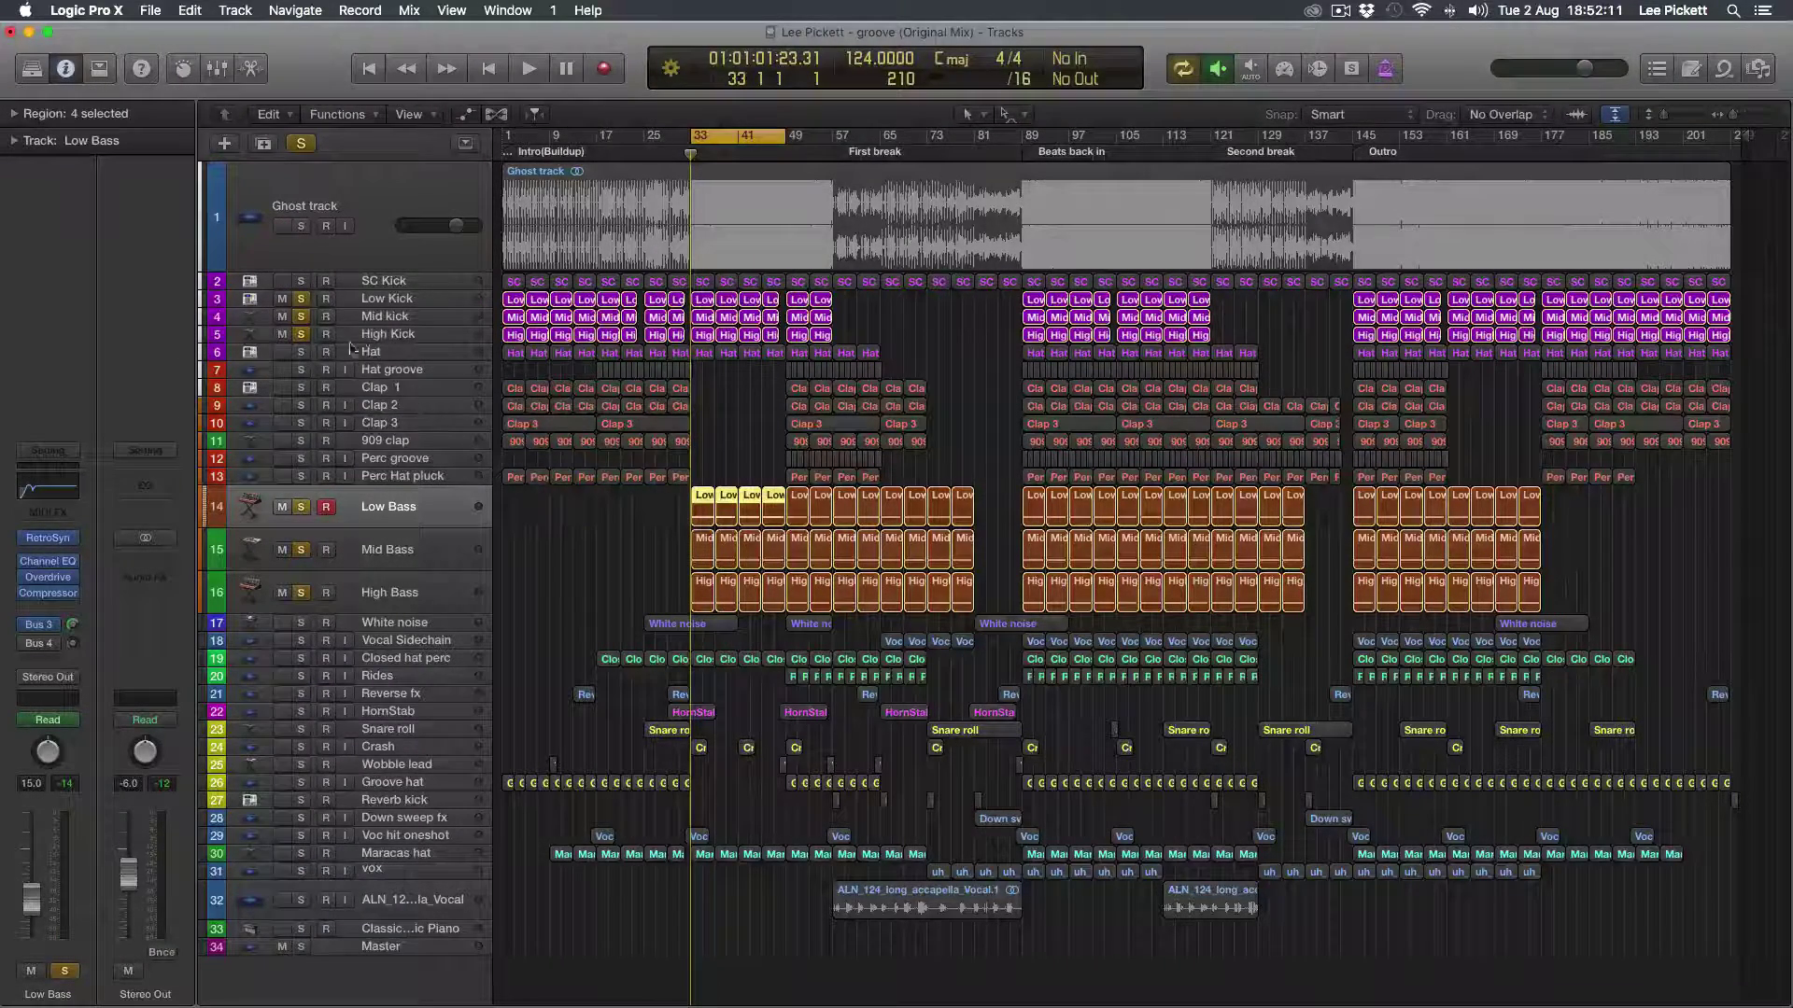
Step: Unsolo the Low, Mid and High Bass tracks and play the three kick layers on their own
{"action": "left_click_drag", "start_coordinate": [302, 507], "coordinate": [302, 593]}
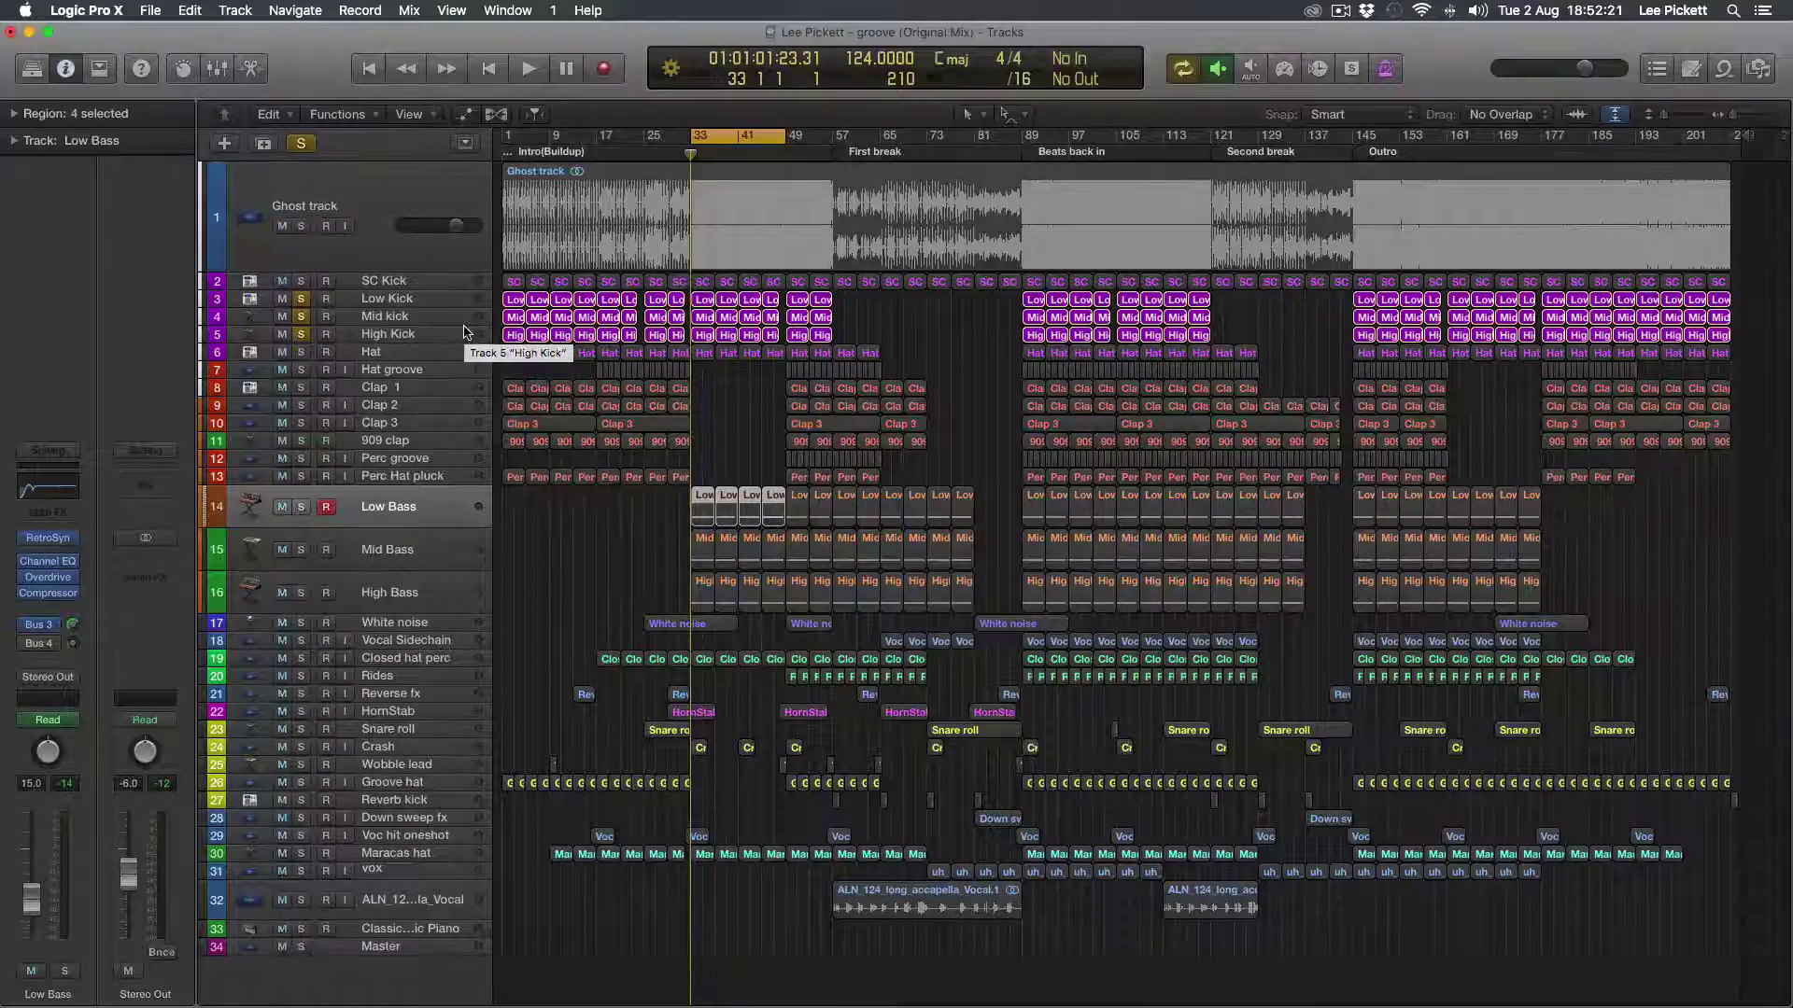
{"action": "left_click", "coordinate": [411, 299]}
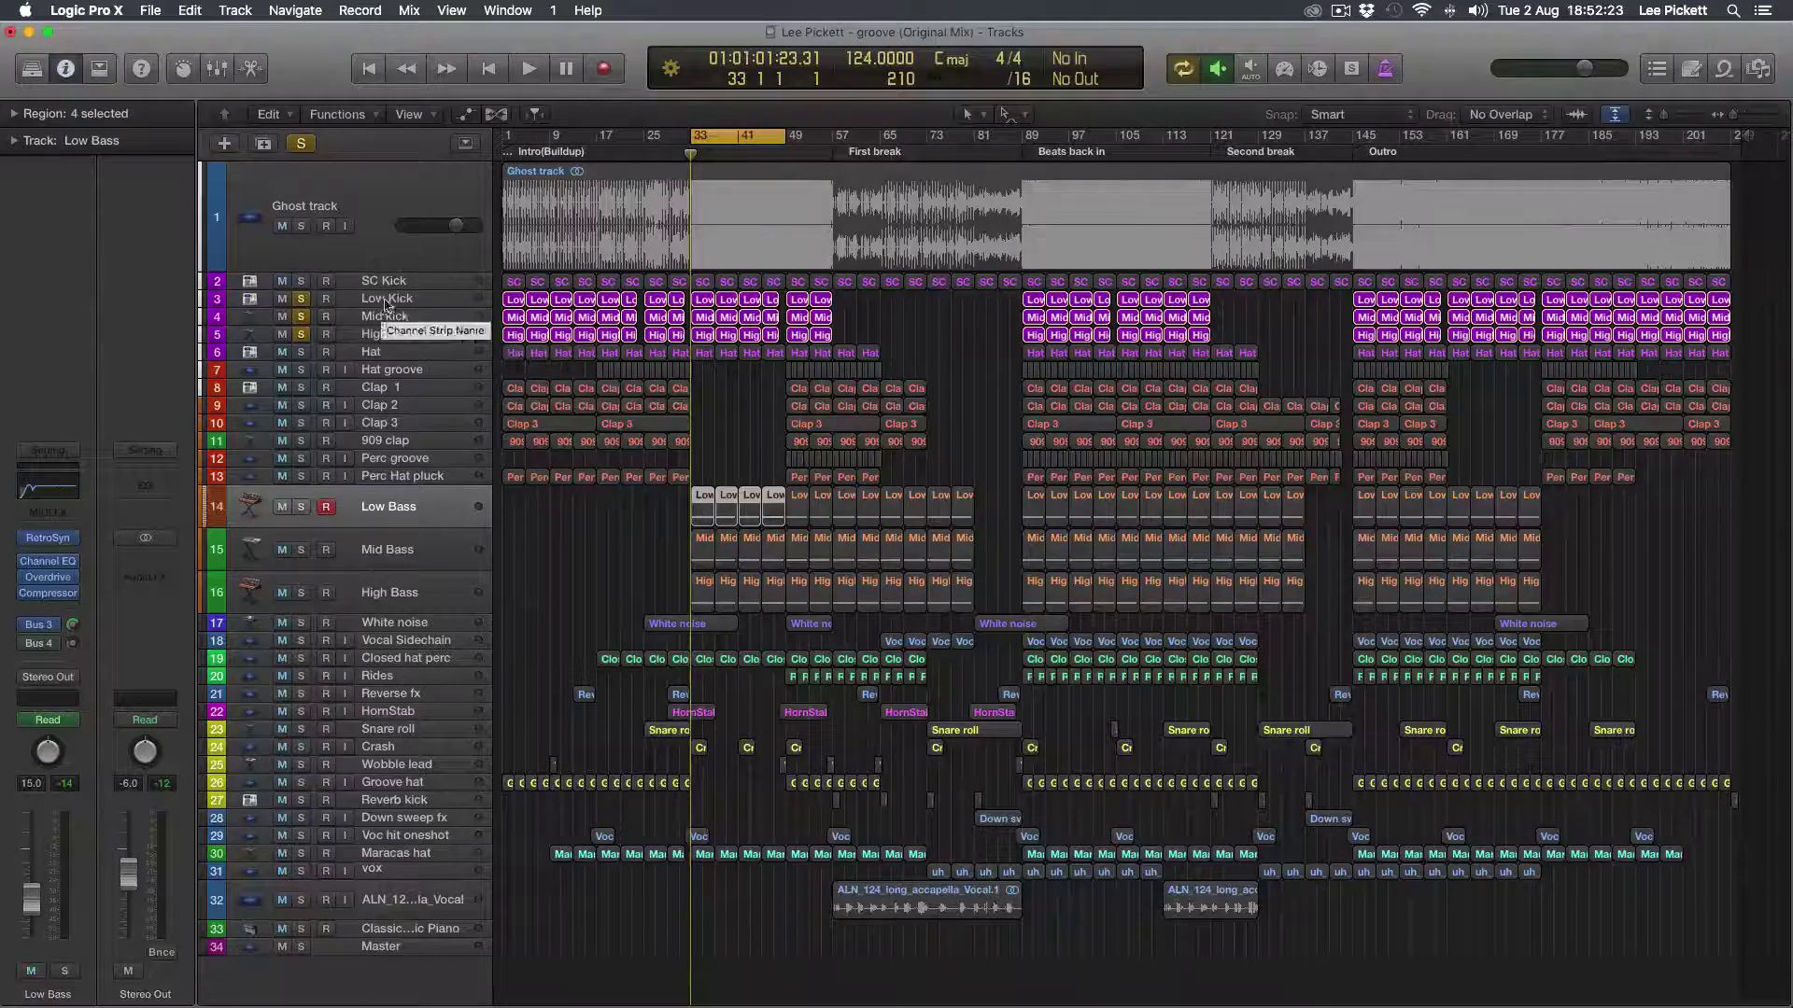
{"action": "key", "text": "space"}
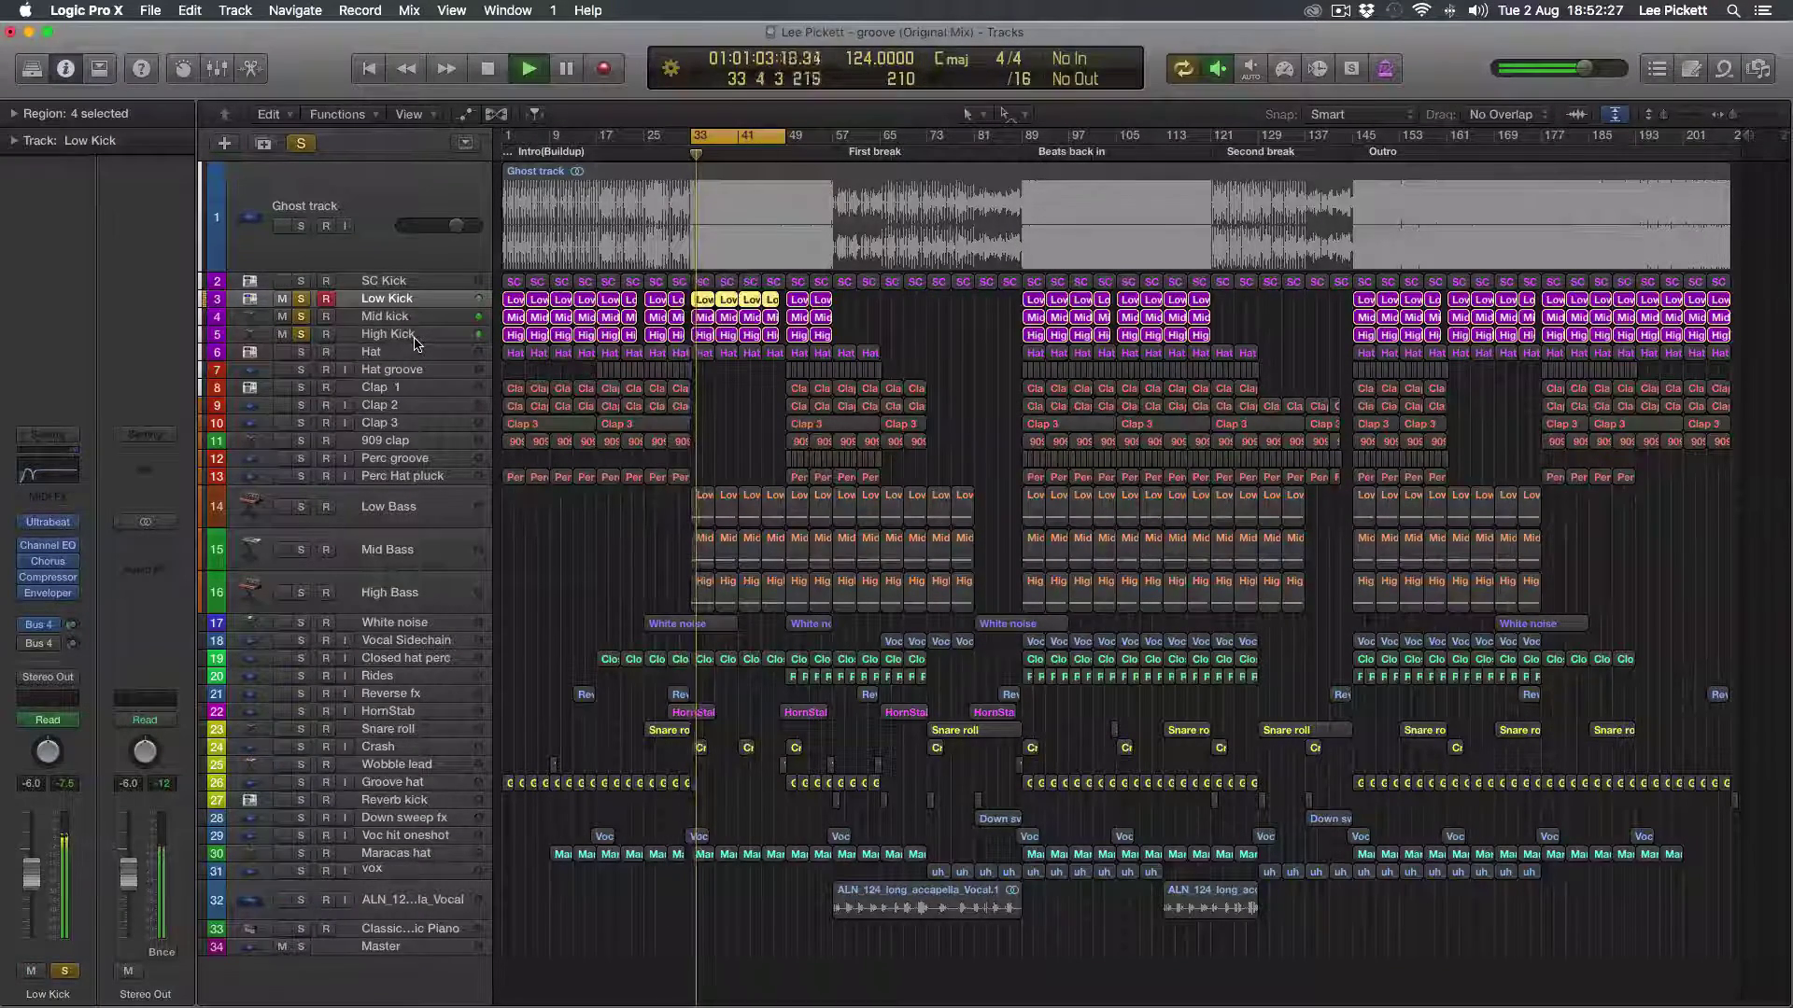
{"action": "key", "text": "space"}
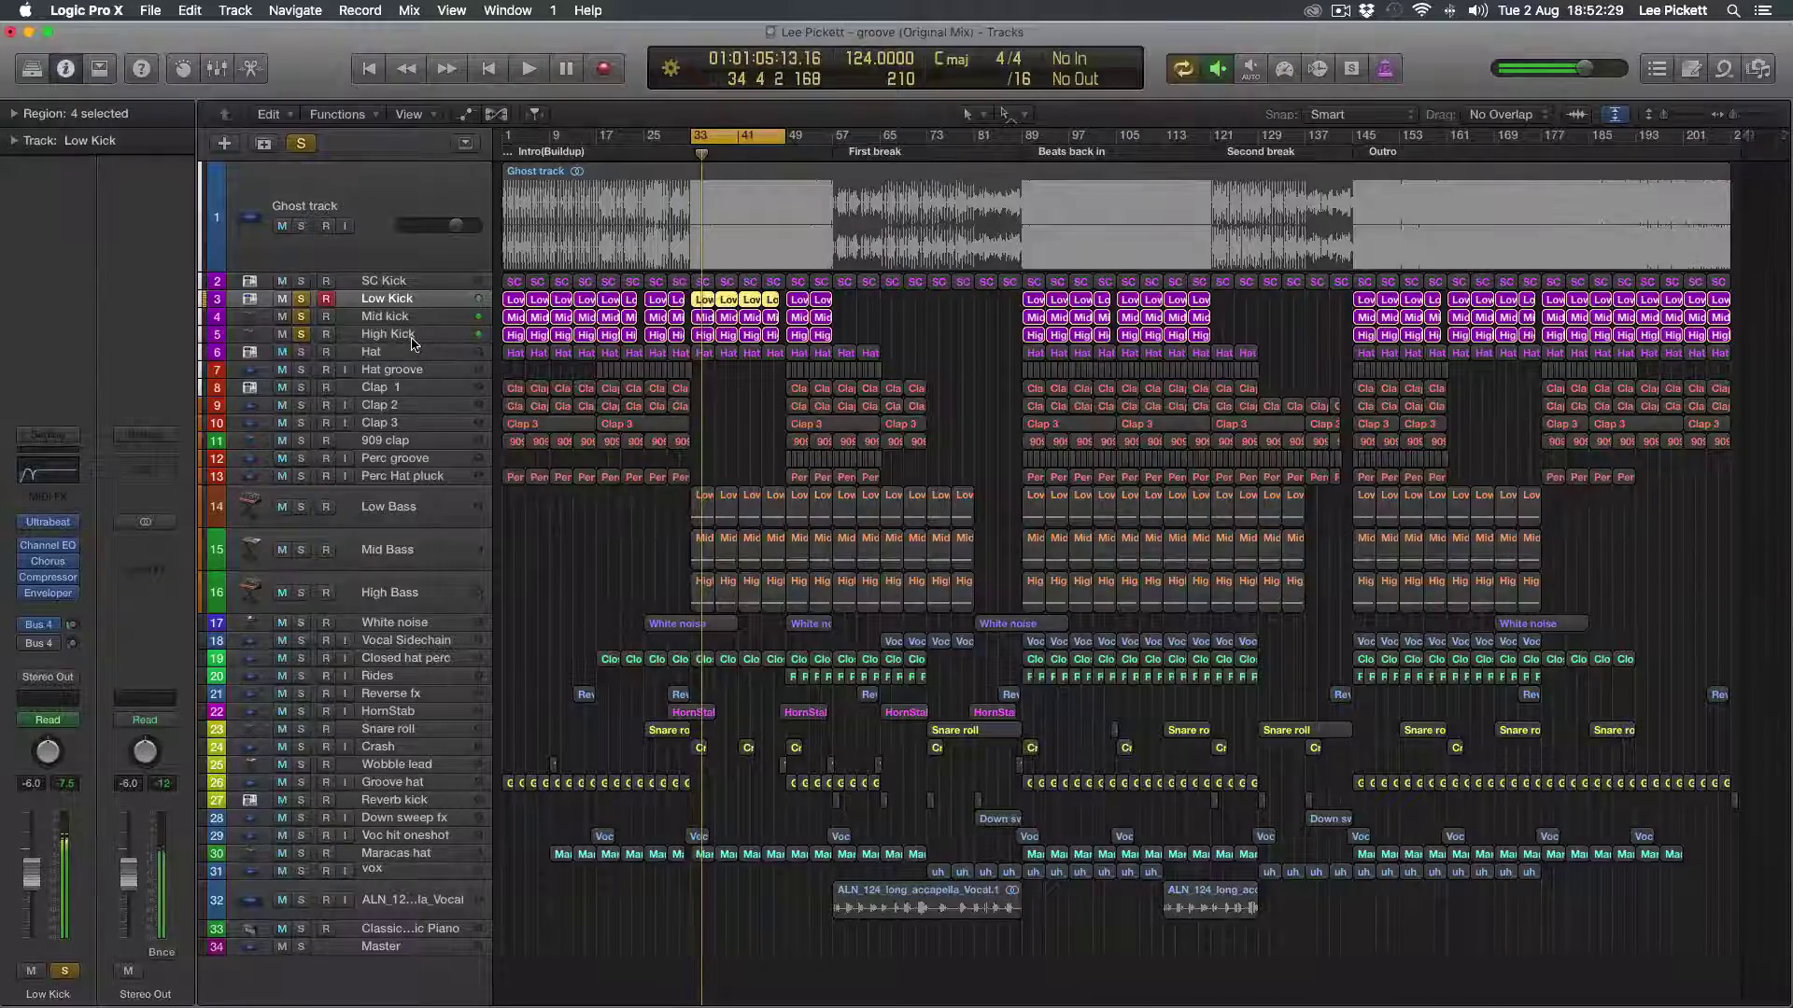
Step: Solo only the Low Kick track and play it from bar 33
{"action": "left_click", "coordinate": [375, 305]}
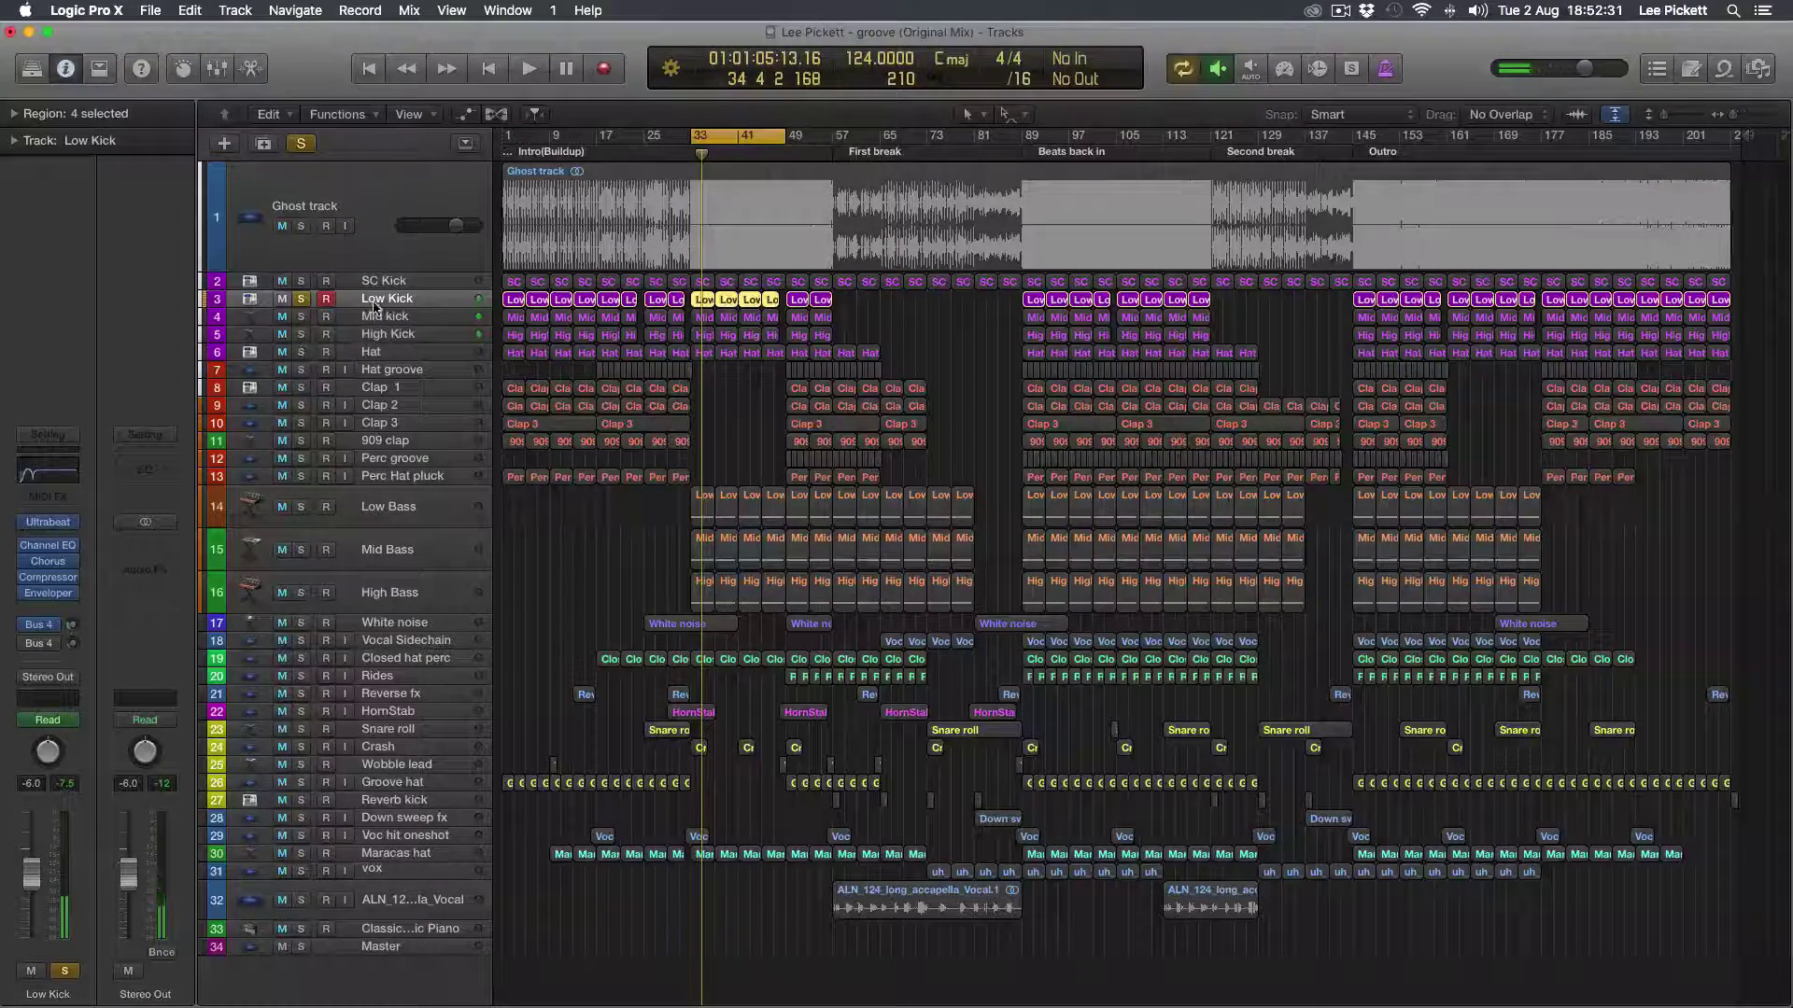
{"action": "key", "text": "space"}
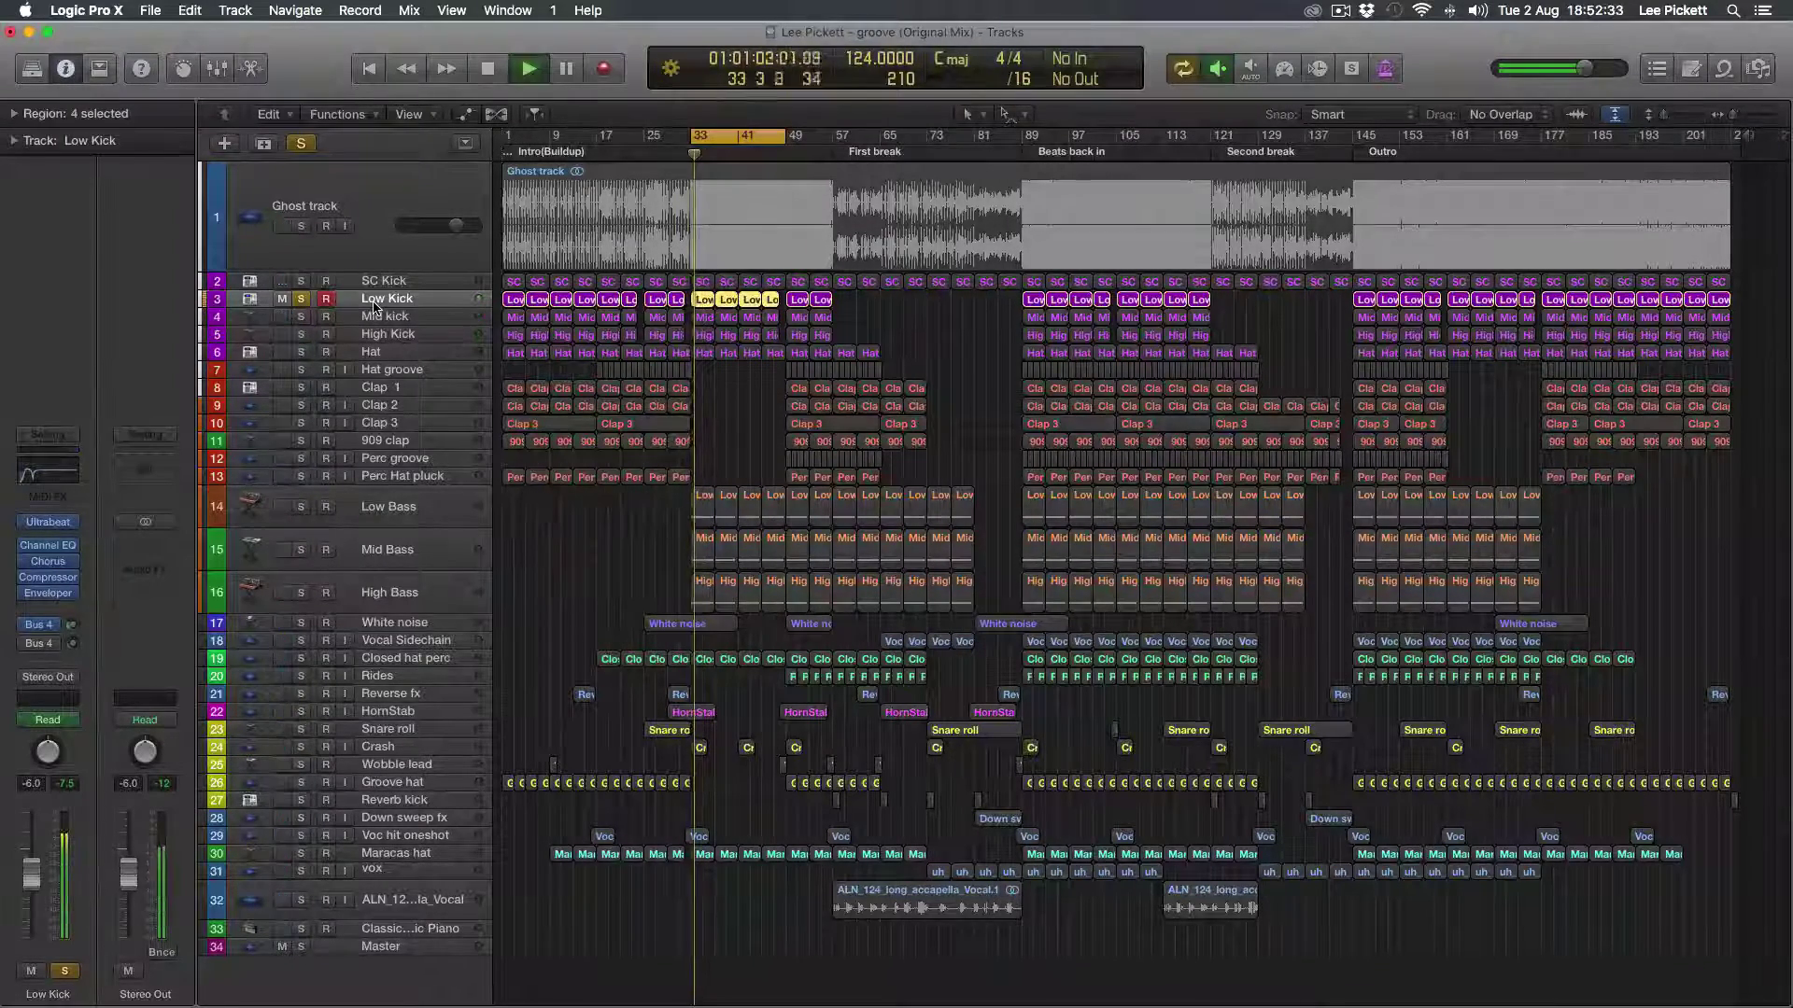
{"action": "key", "text": "space"}
Step: Switch the solo from the Low Kick to the Mid kick track and play it alone
{"action": "left_click", "coordinate": [309, 316]}
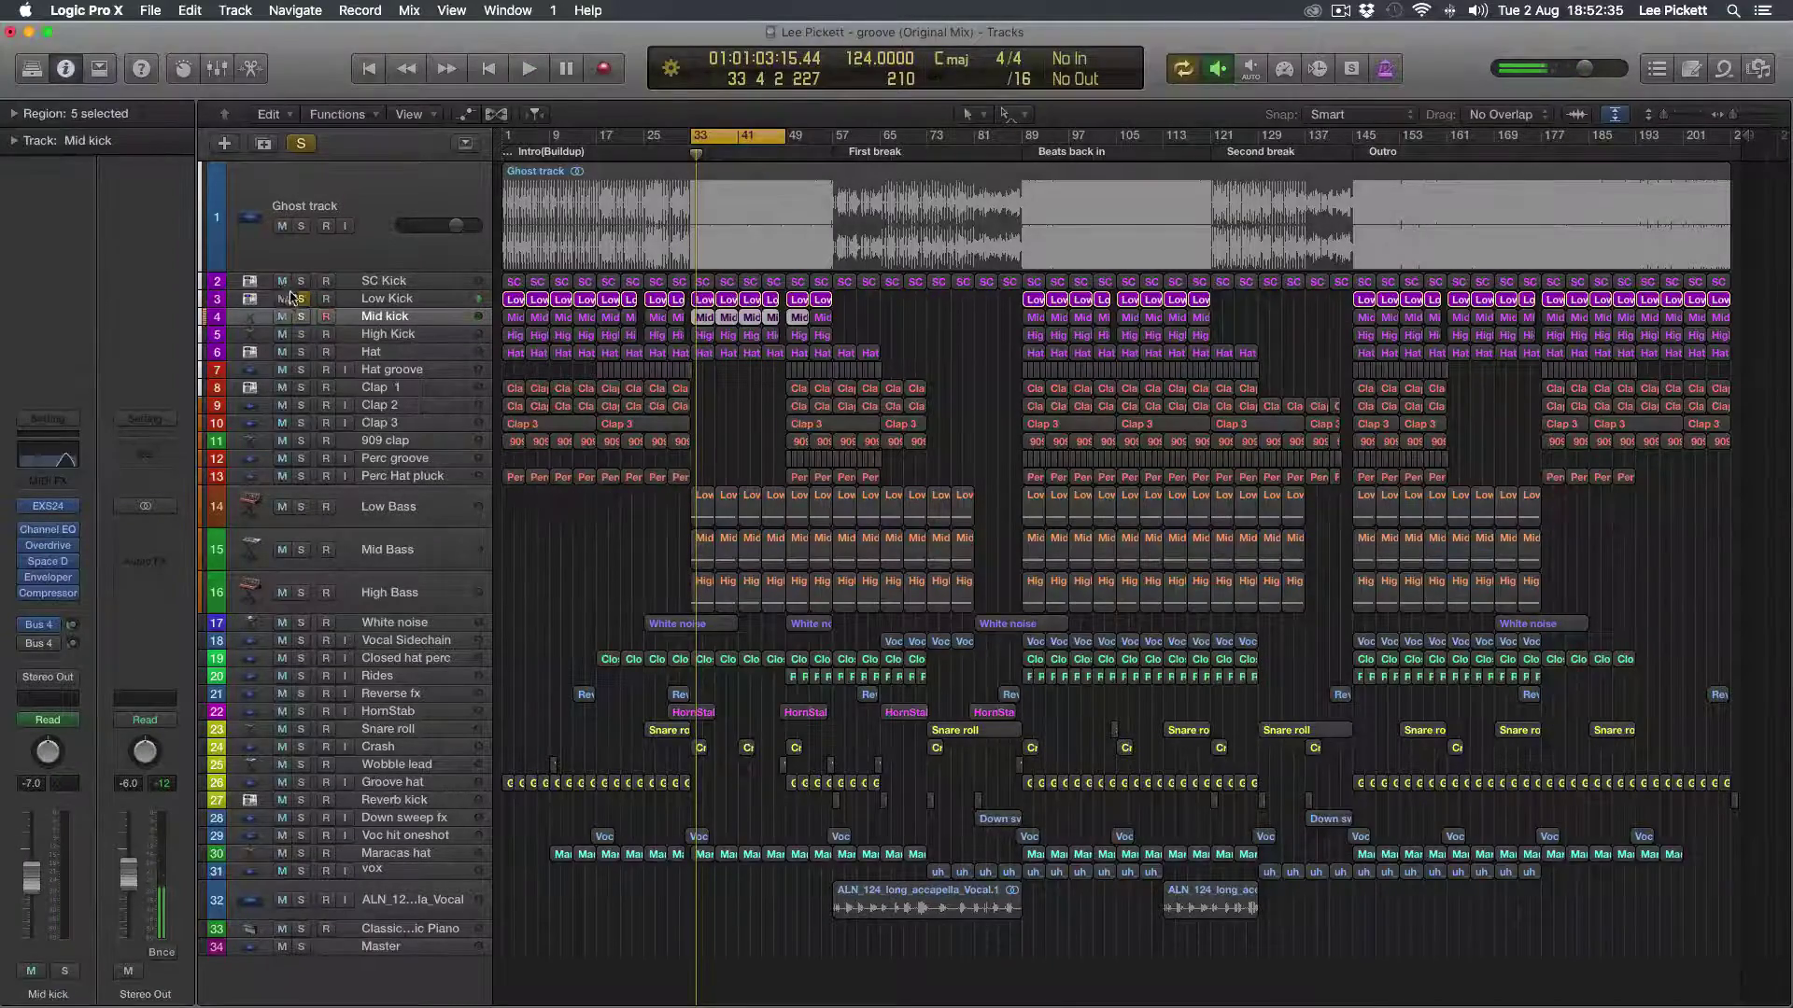
{"action": "left_click", "coordinate": [301, 299]}
{"action": "left_click", "coordinate": [307, 317]}
{"action": "key", "text": "space"}
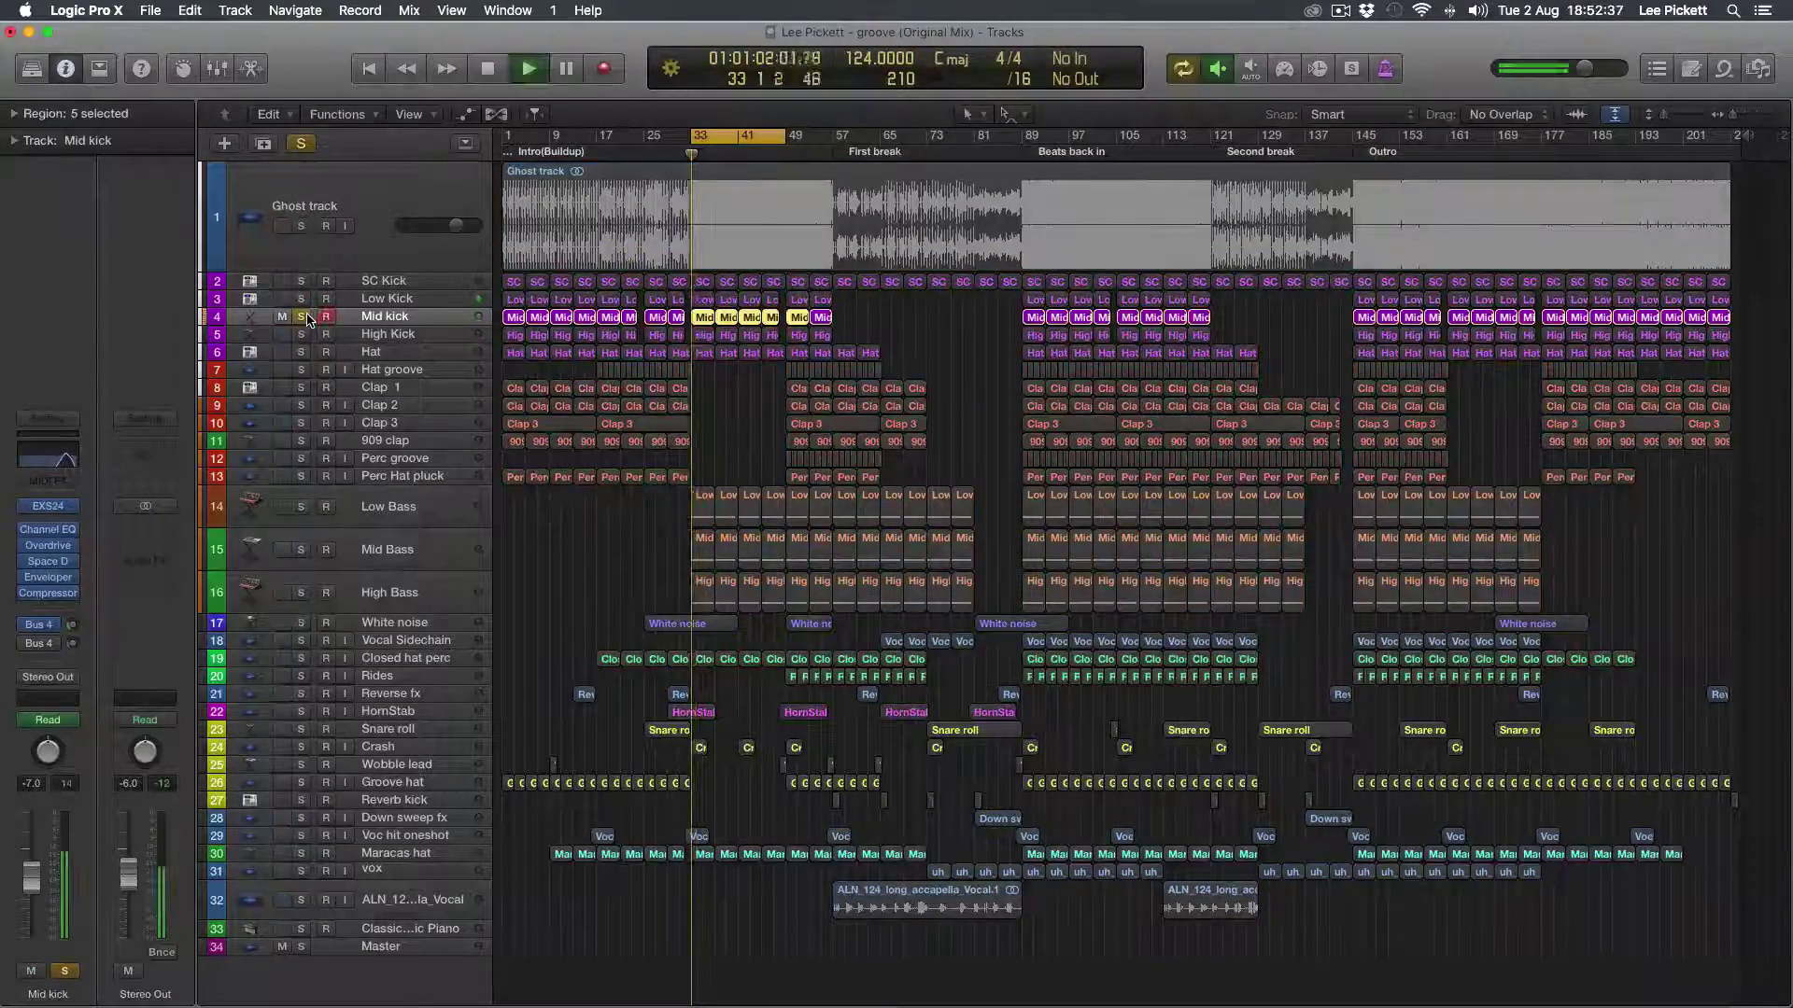
{"action": "key", "text": "space"}
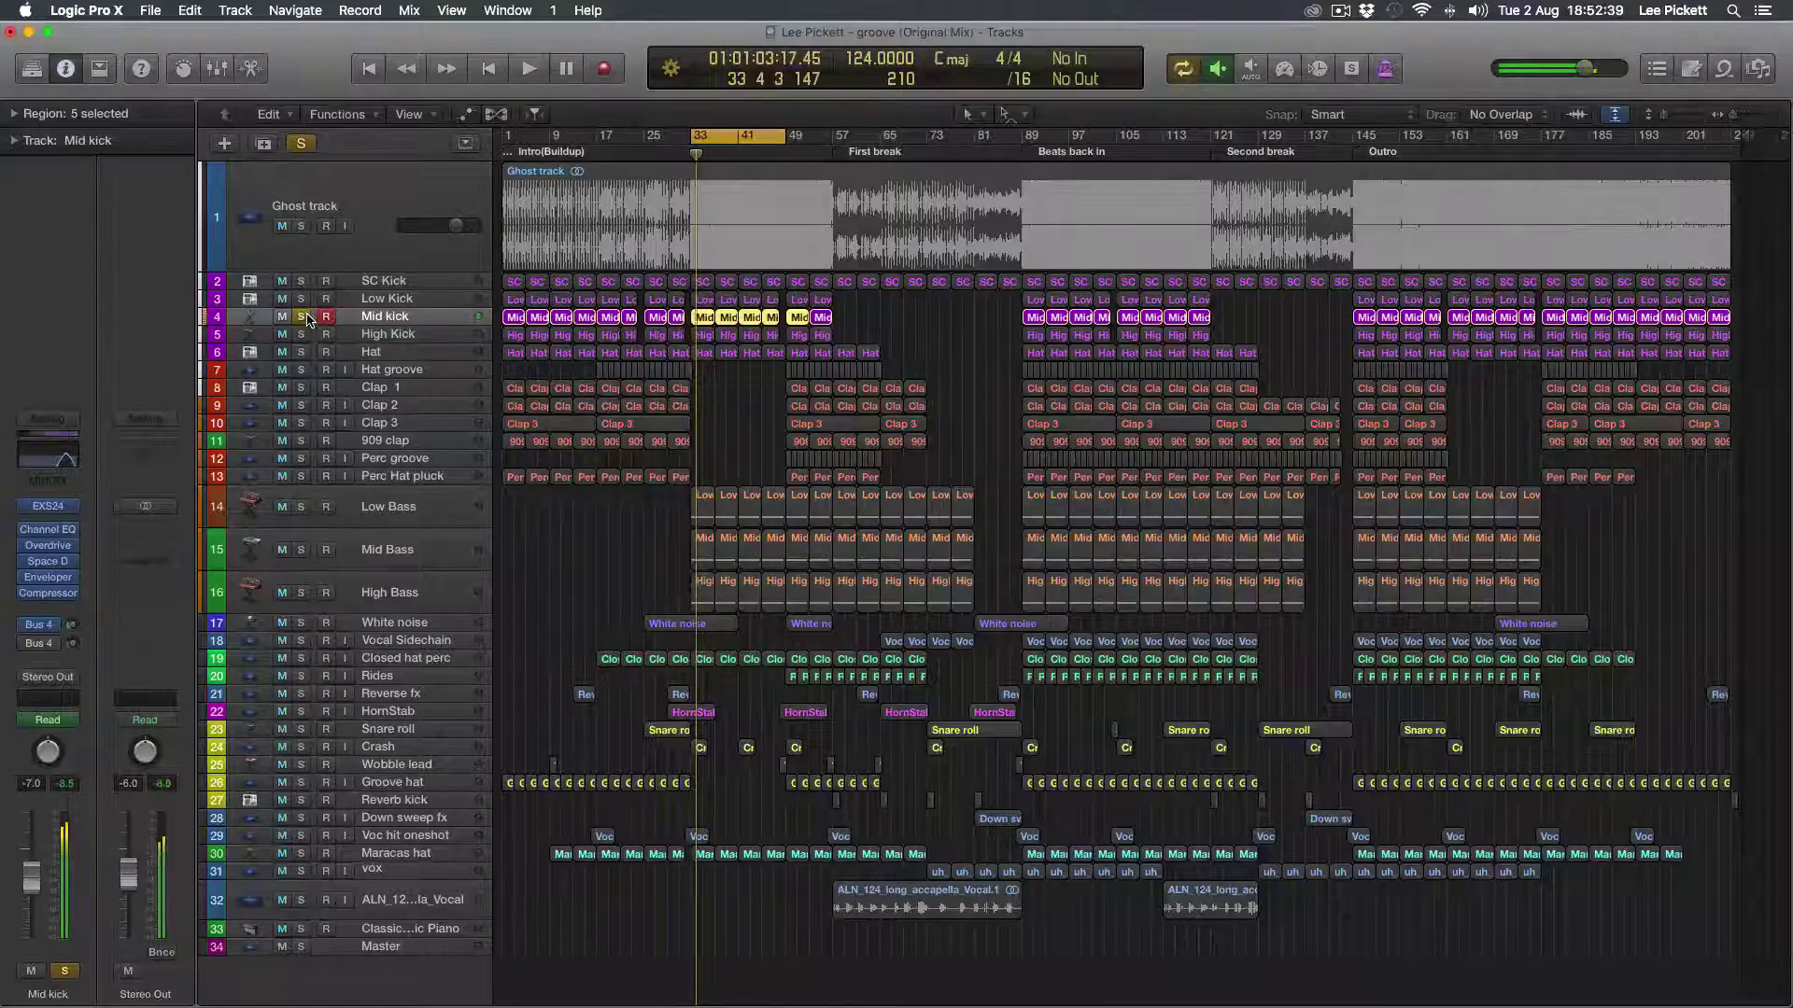
Step: Solo only the High Kick track and play it alone
{"action": "left_click", "coordinate": [300, 334], "text": "alt"}
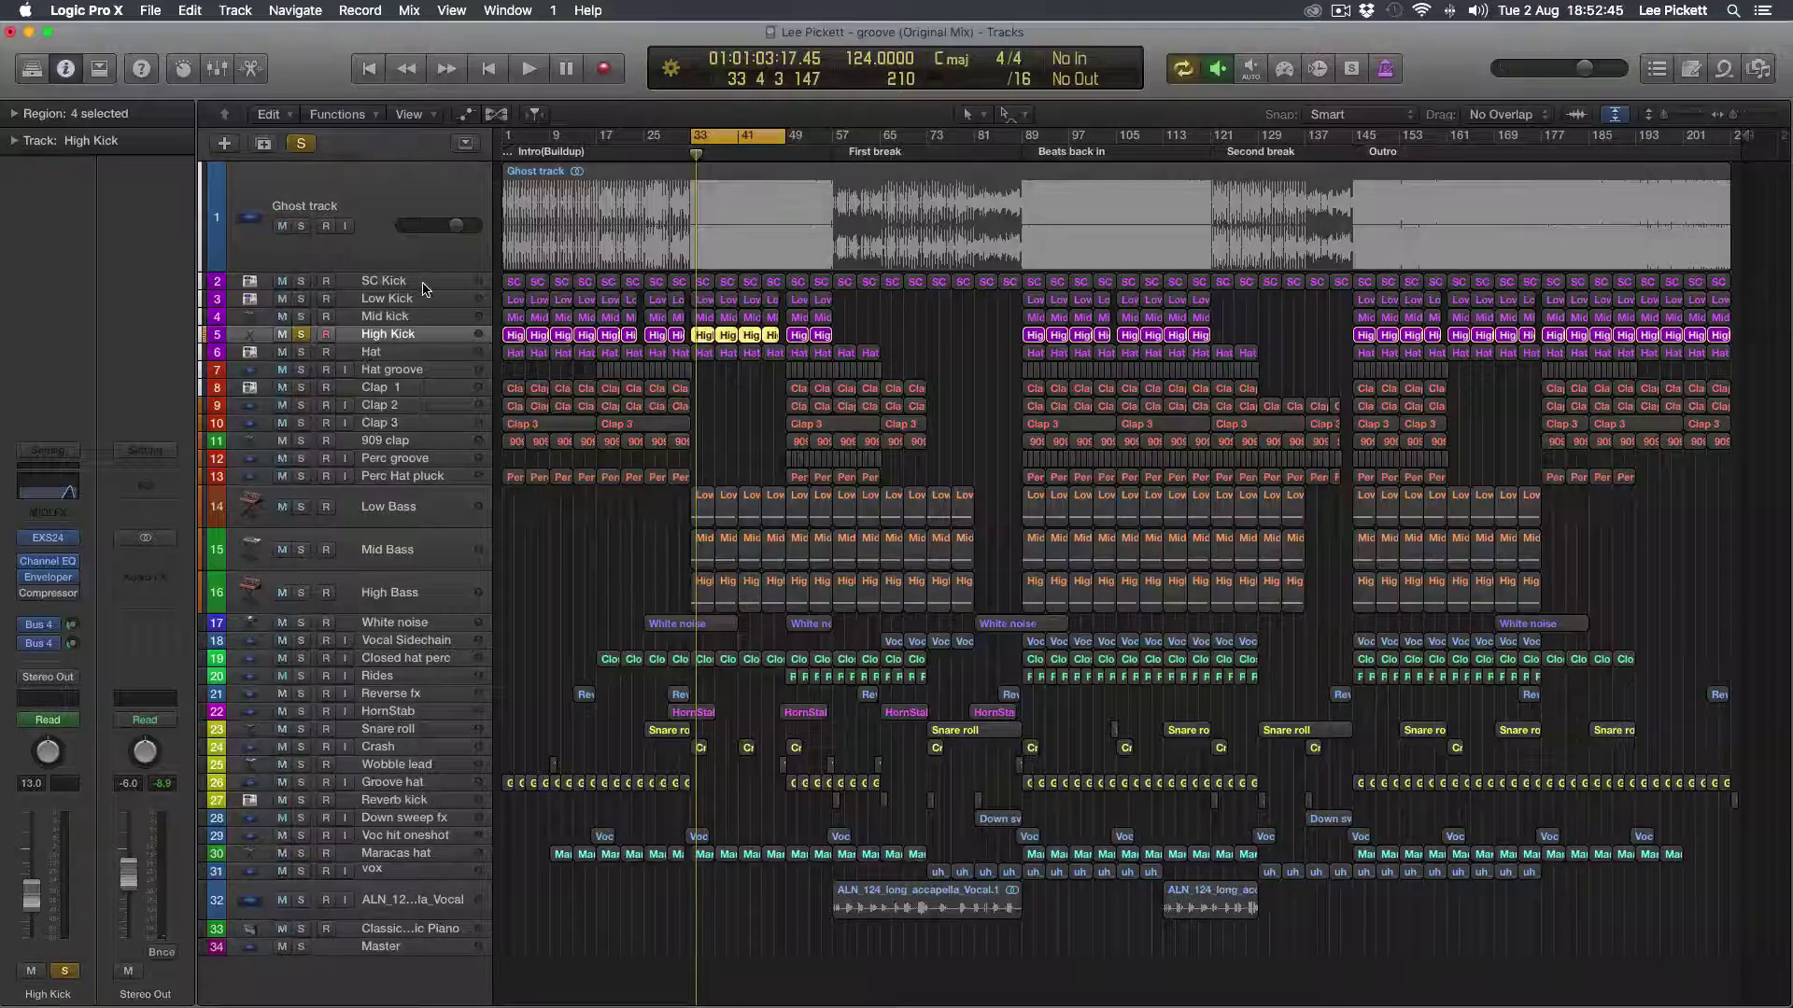
{"action": "key", "text": "space"}
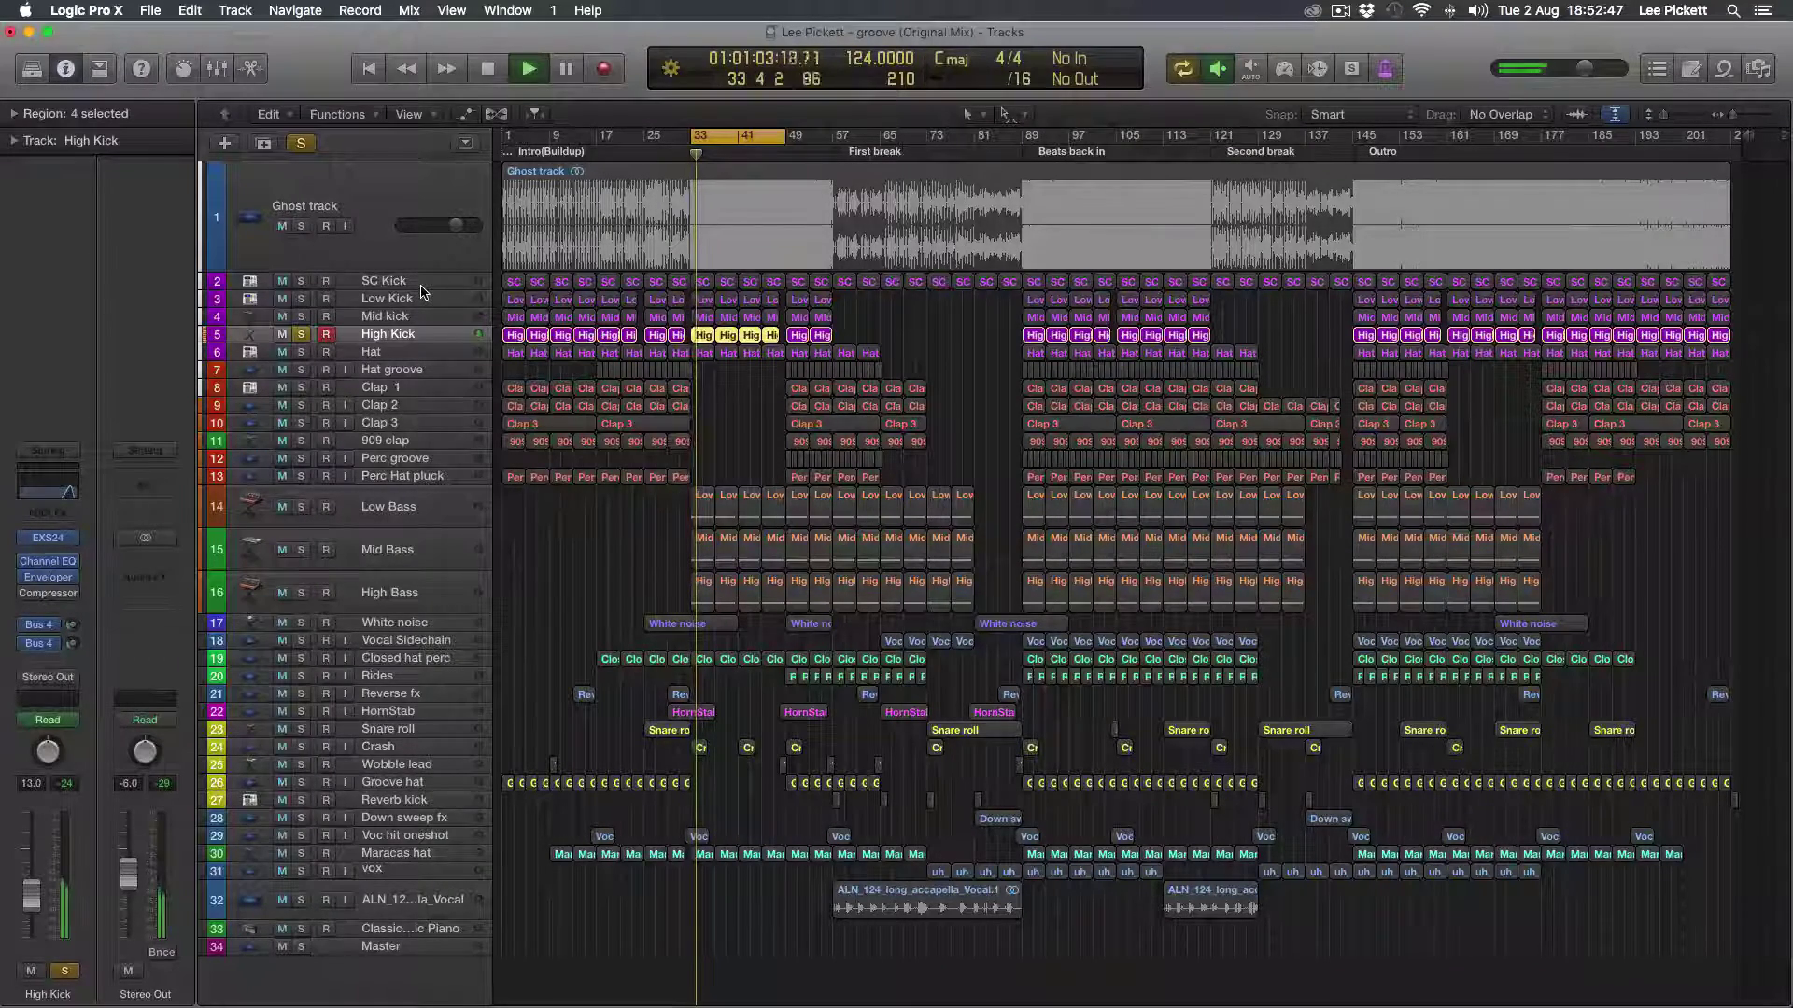
{"action": "key", "text": "space"}
Step: Solo the Low, Mid and High Kick tracks together and play the layered kick
{"action": "left_click", "coordinate": [338, 321], "text": "shift"}
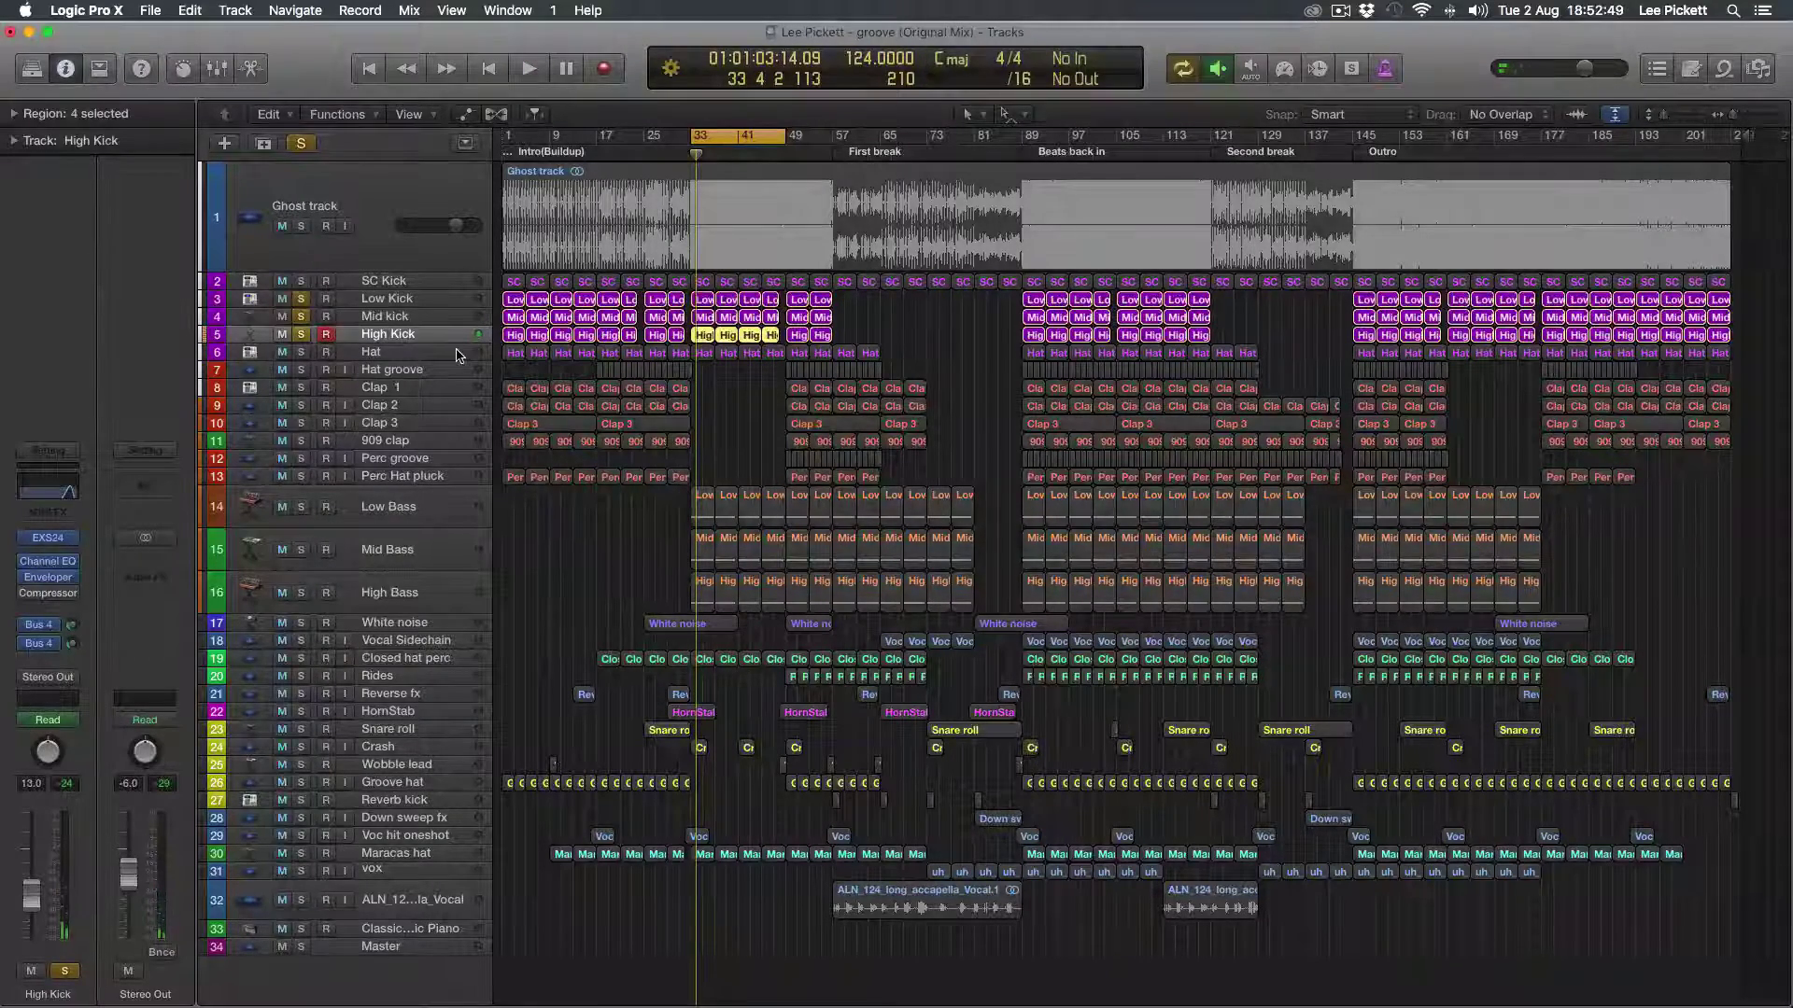
{"action": "key", "text": "space"}
{"action": "key", "text": "space"}
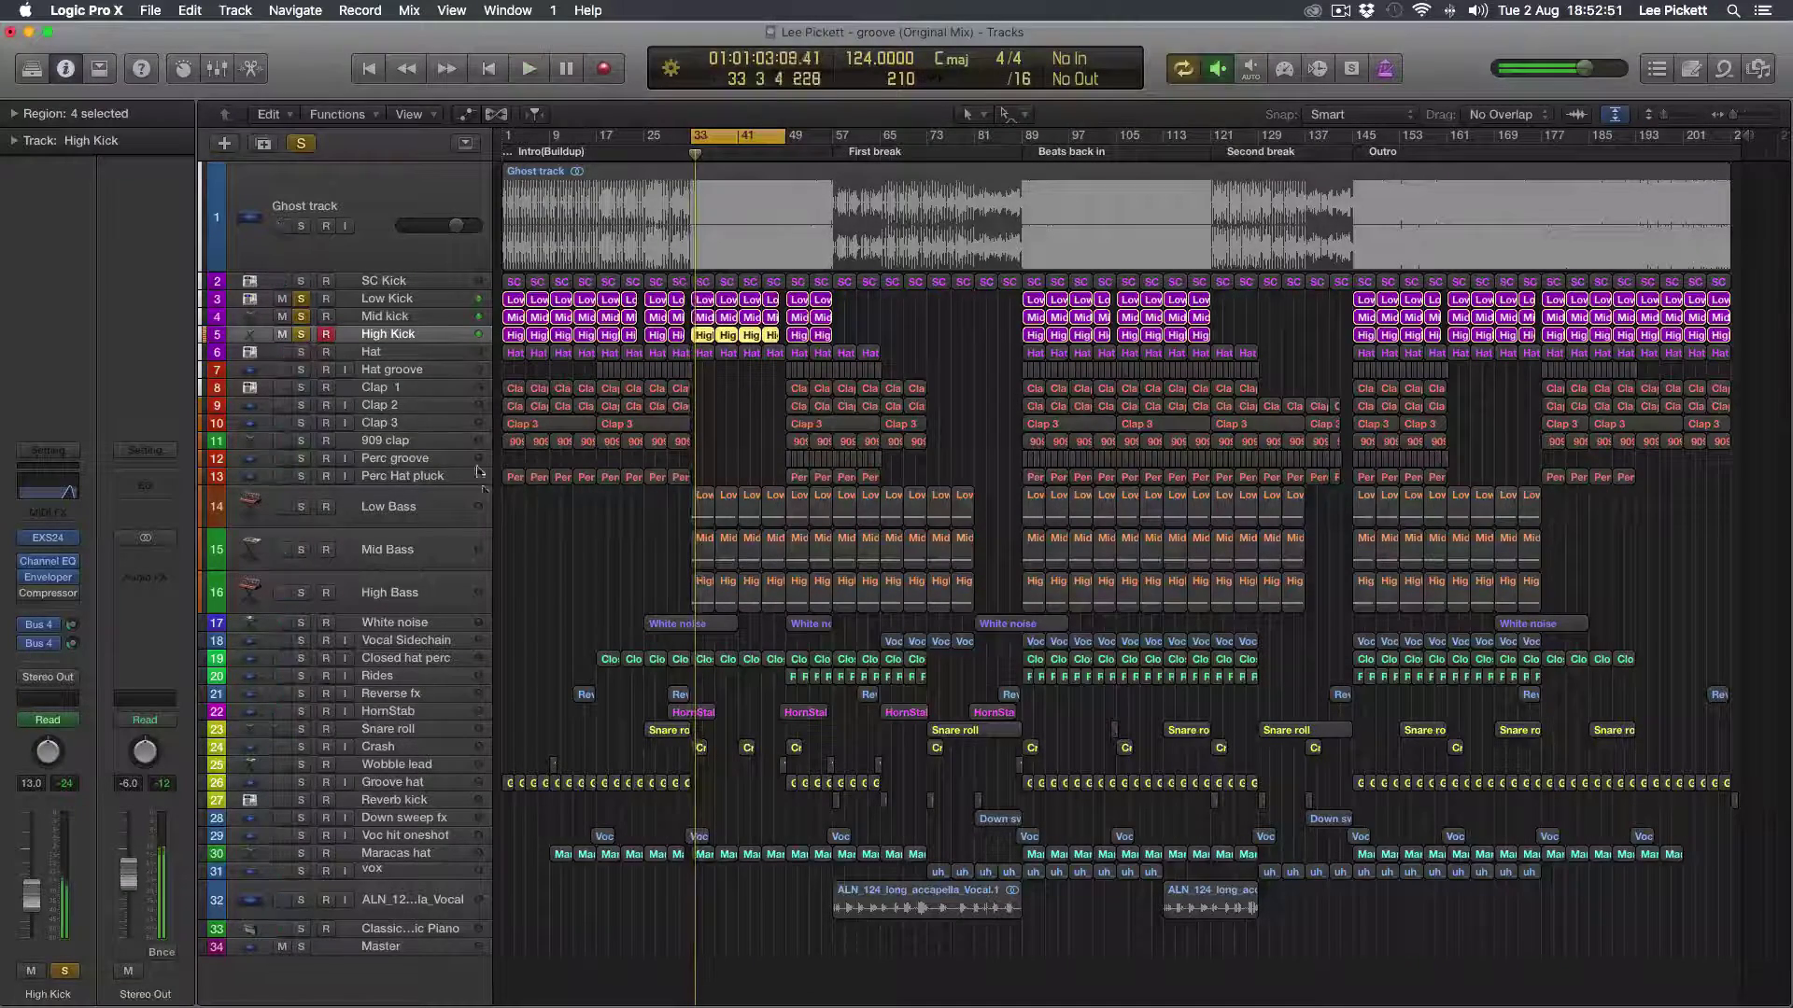
Step: Solo the Low, Mid and High Bass tracks, unsolo the three kick tracks, and play the layered bass
{"action": "left_click", "coordinate": [513, 533]}
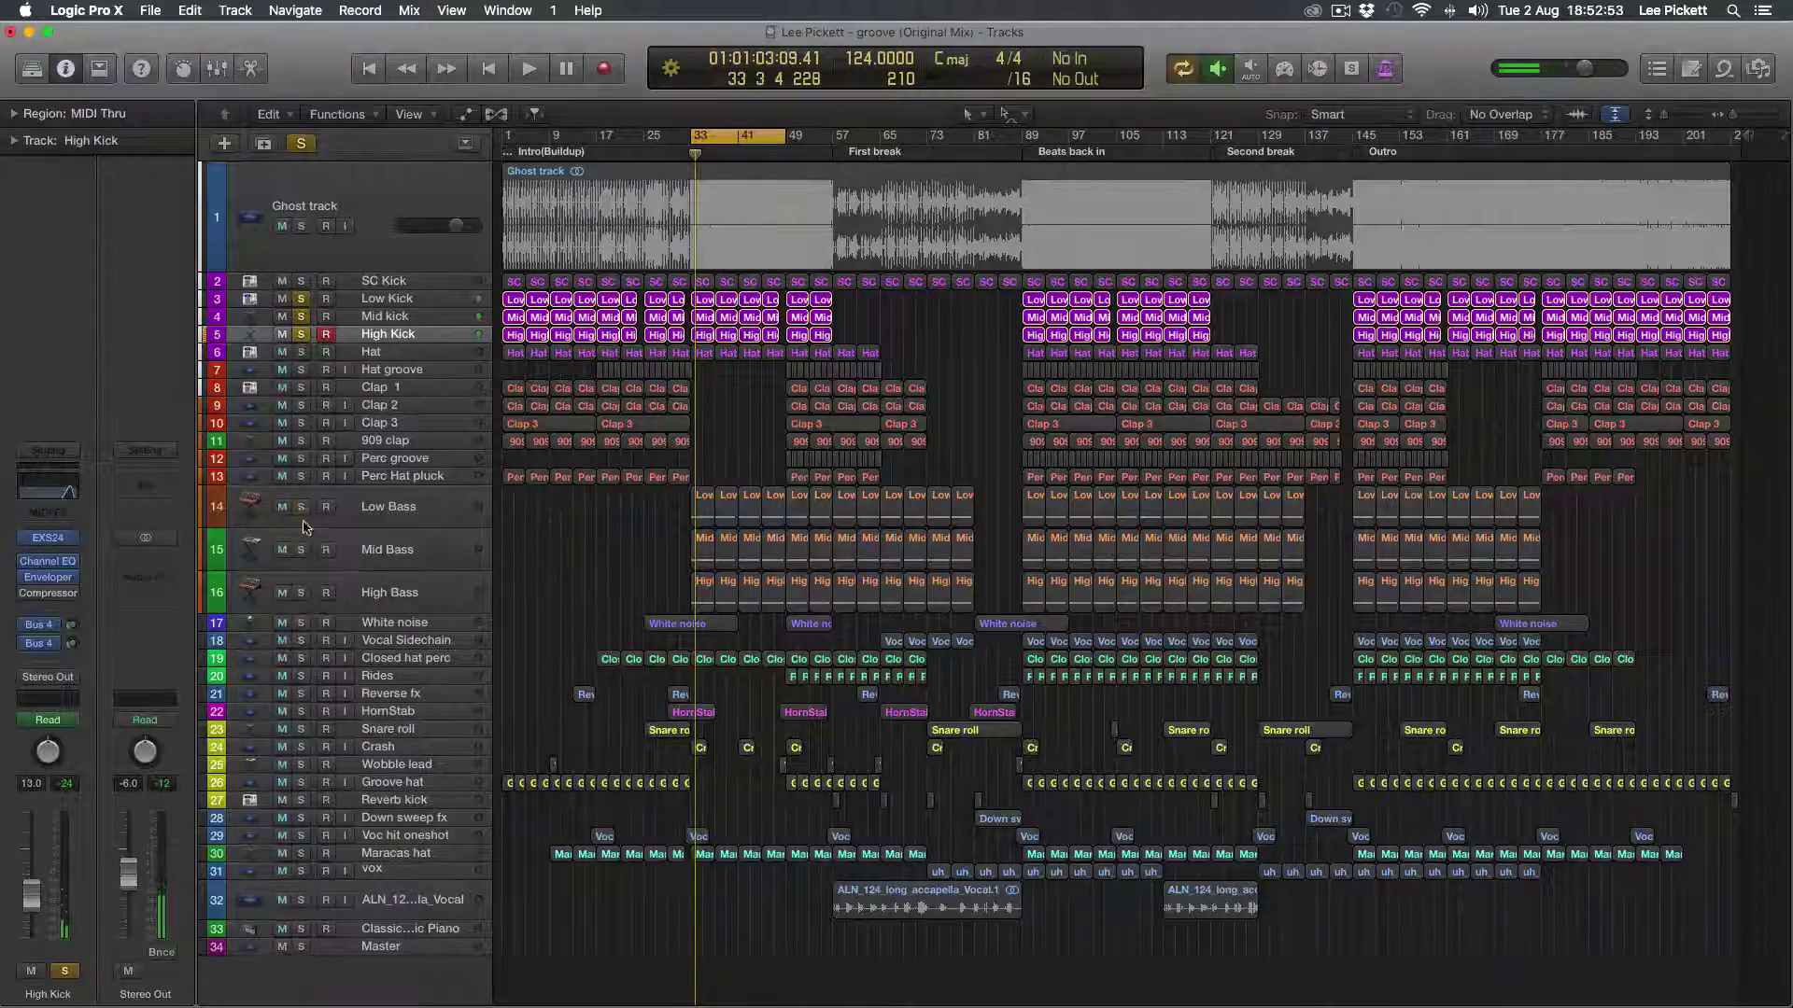
{"action": "left_click_drag", "start_coordinate": [304, 528], "coordinate": [305, 591]}
{"action": "left_click_drag", "start_coordinate": [301, 299], "coordinate": [300, 335]}
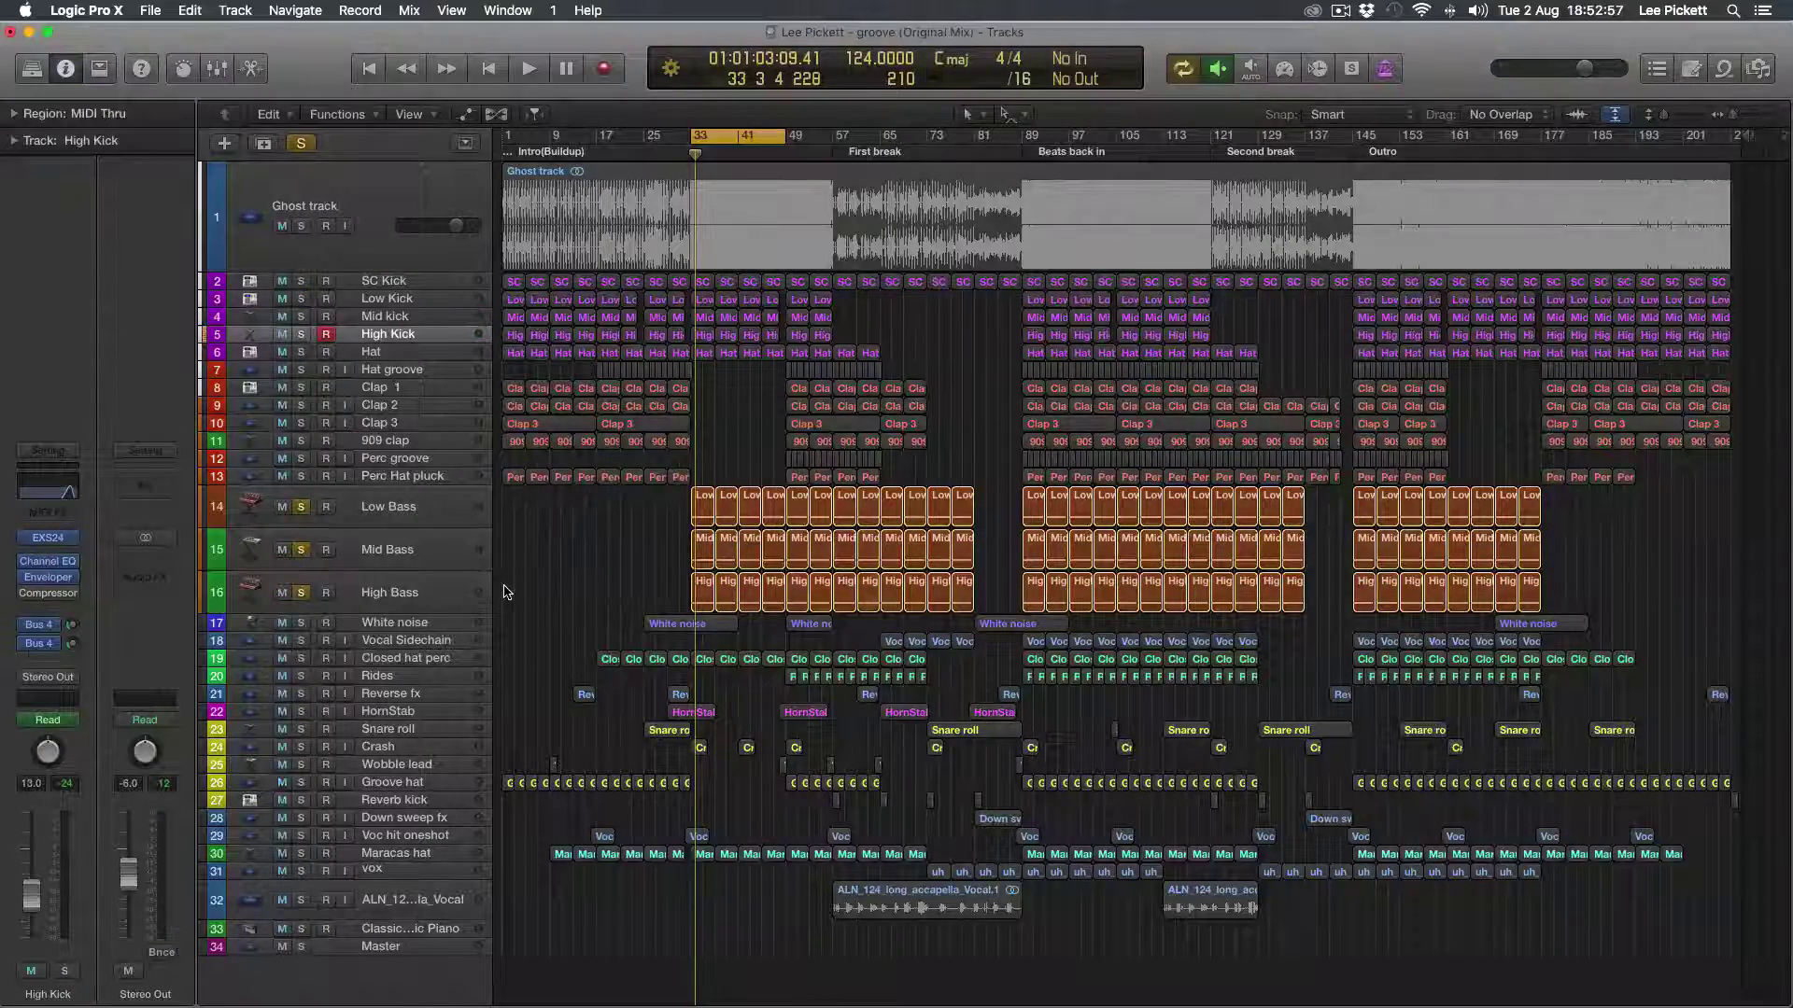
{"action": "key", "text": "space"}
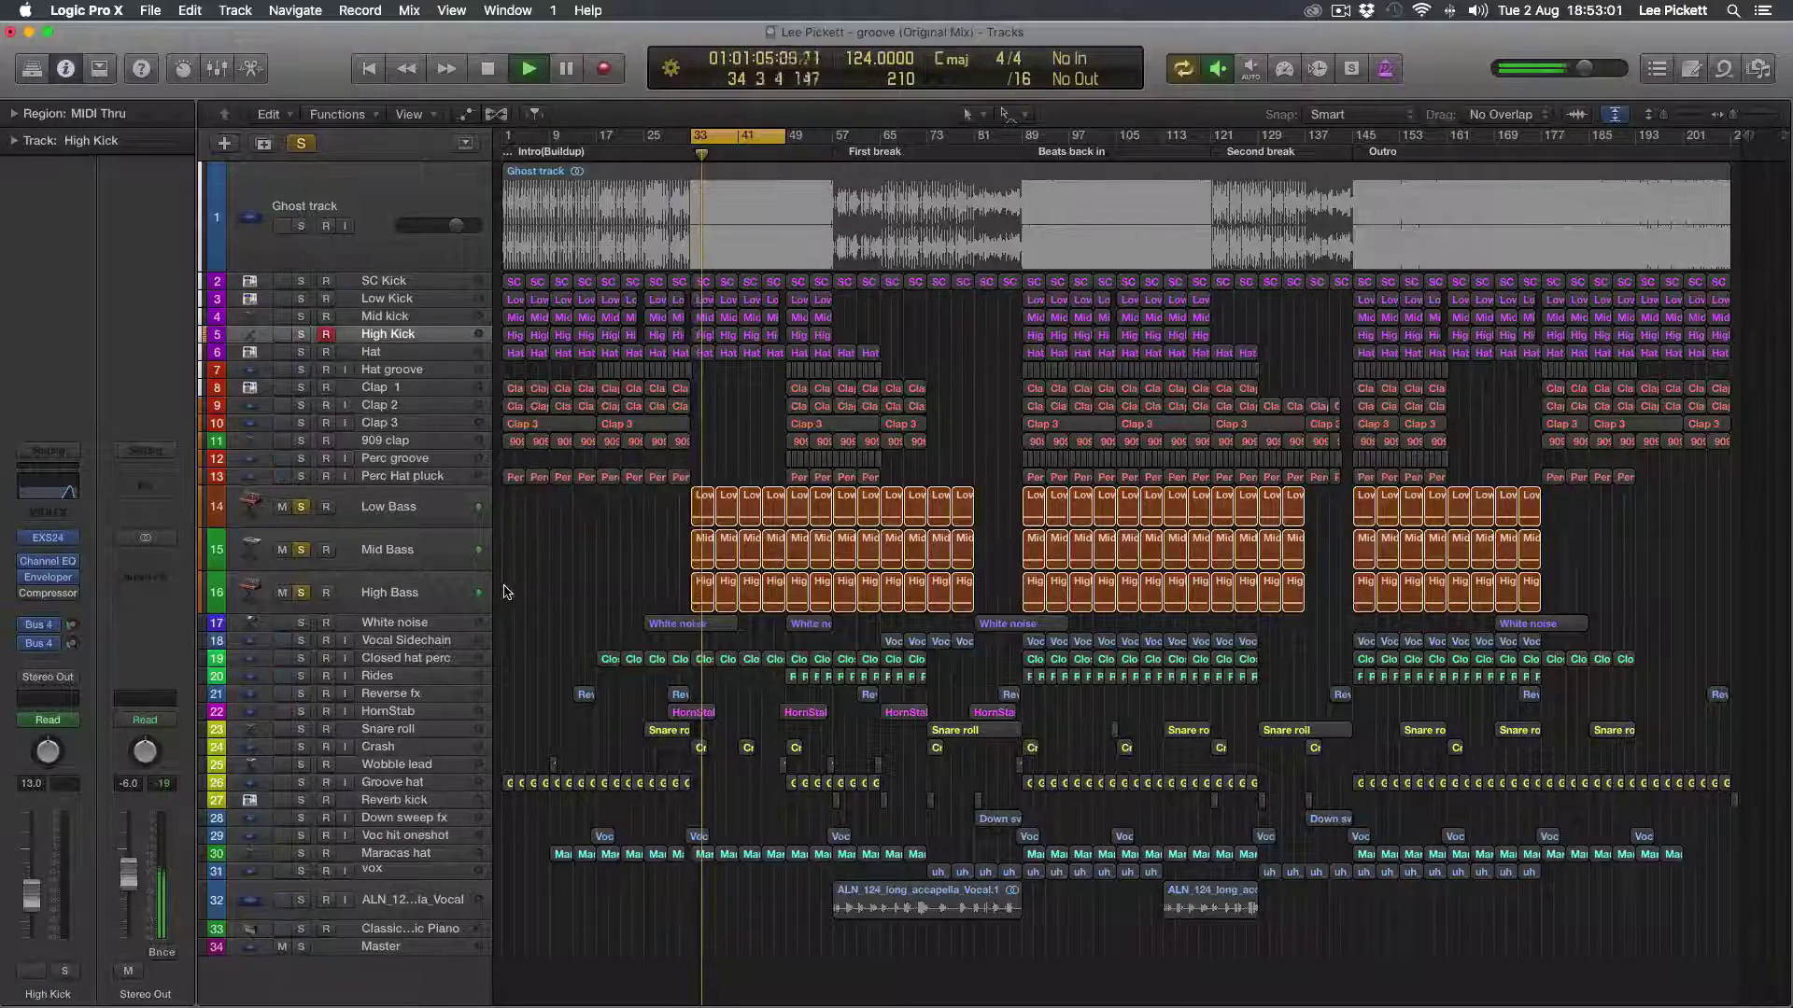
{"action": "key", "text": "space"}
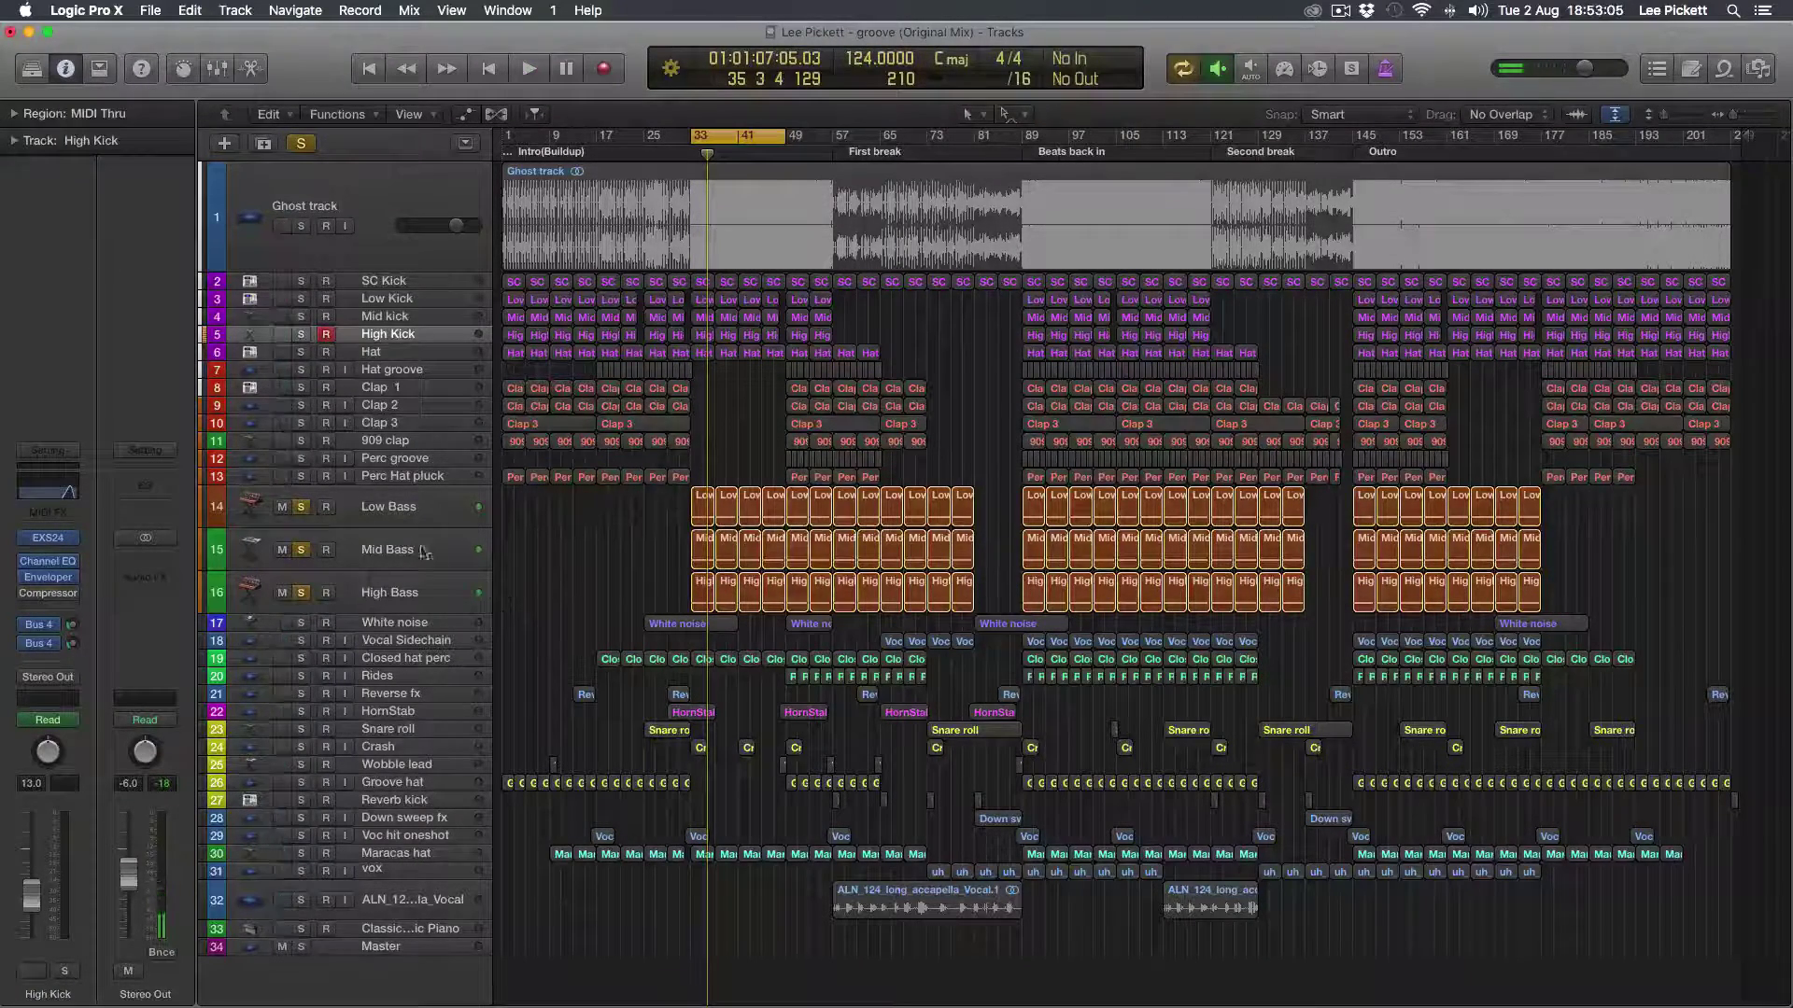
Step: Inspect the channels fed by the Low Bass track's Bus 3 and Bus 4 sends
{"action": "left_click", "coordinate": [417, 511]}
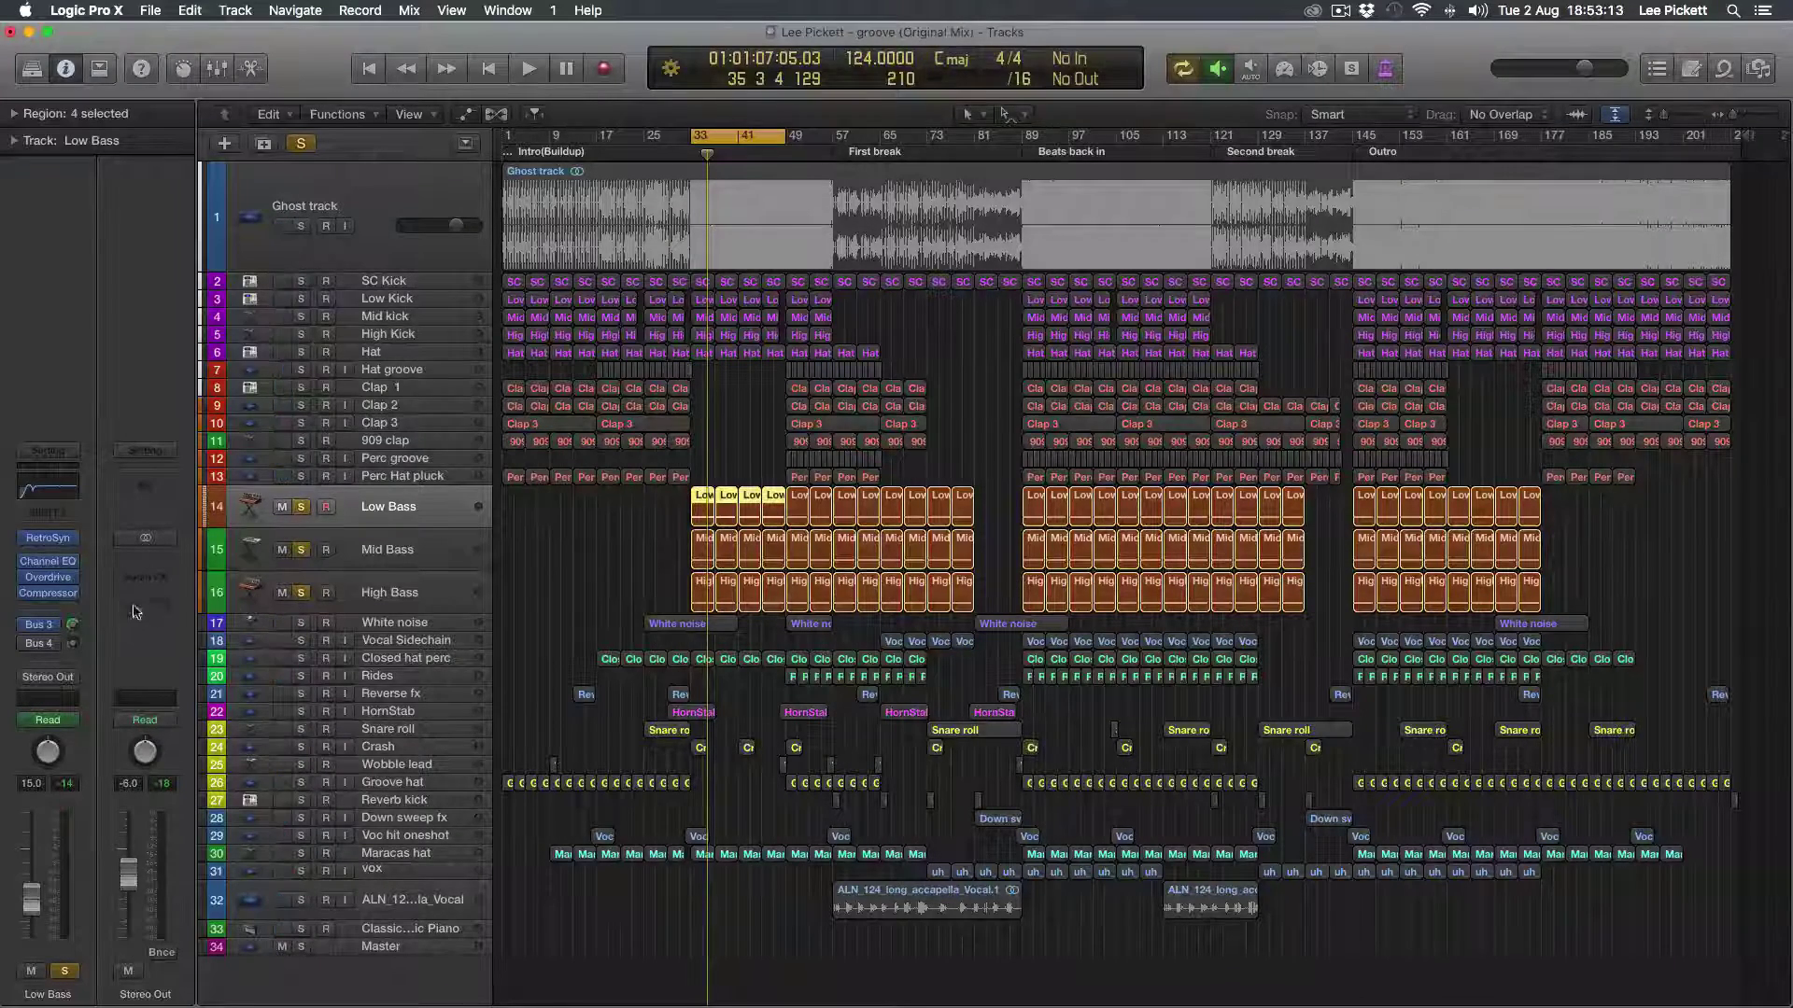
{"action": "left_click", "coordinate": [50, 633]}
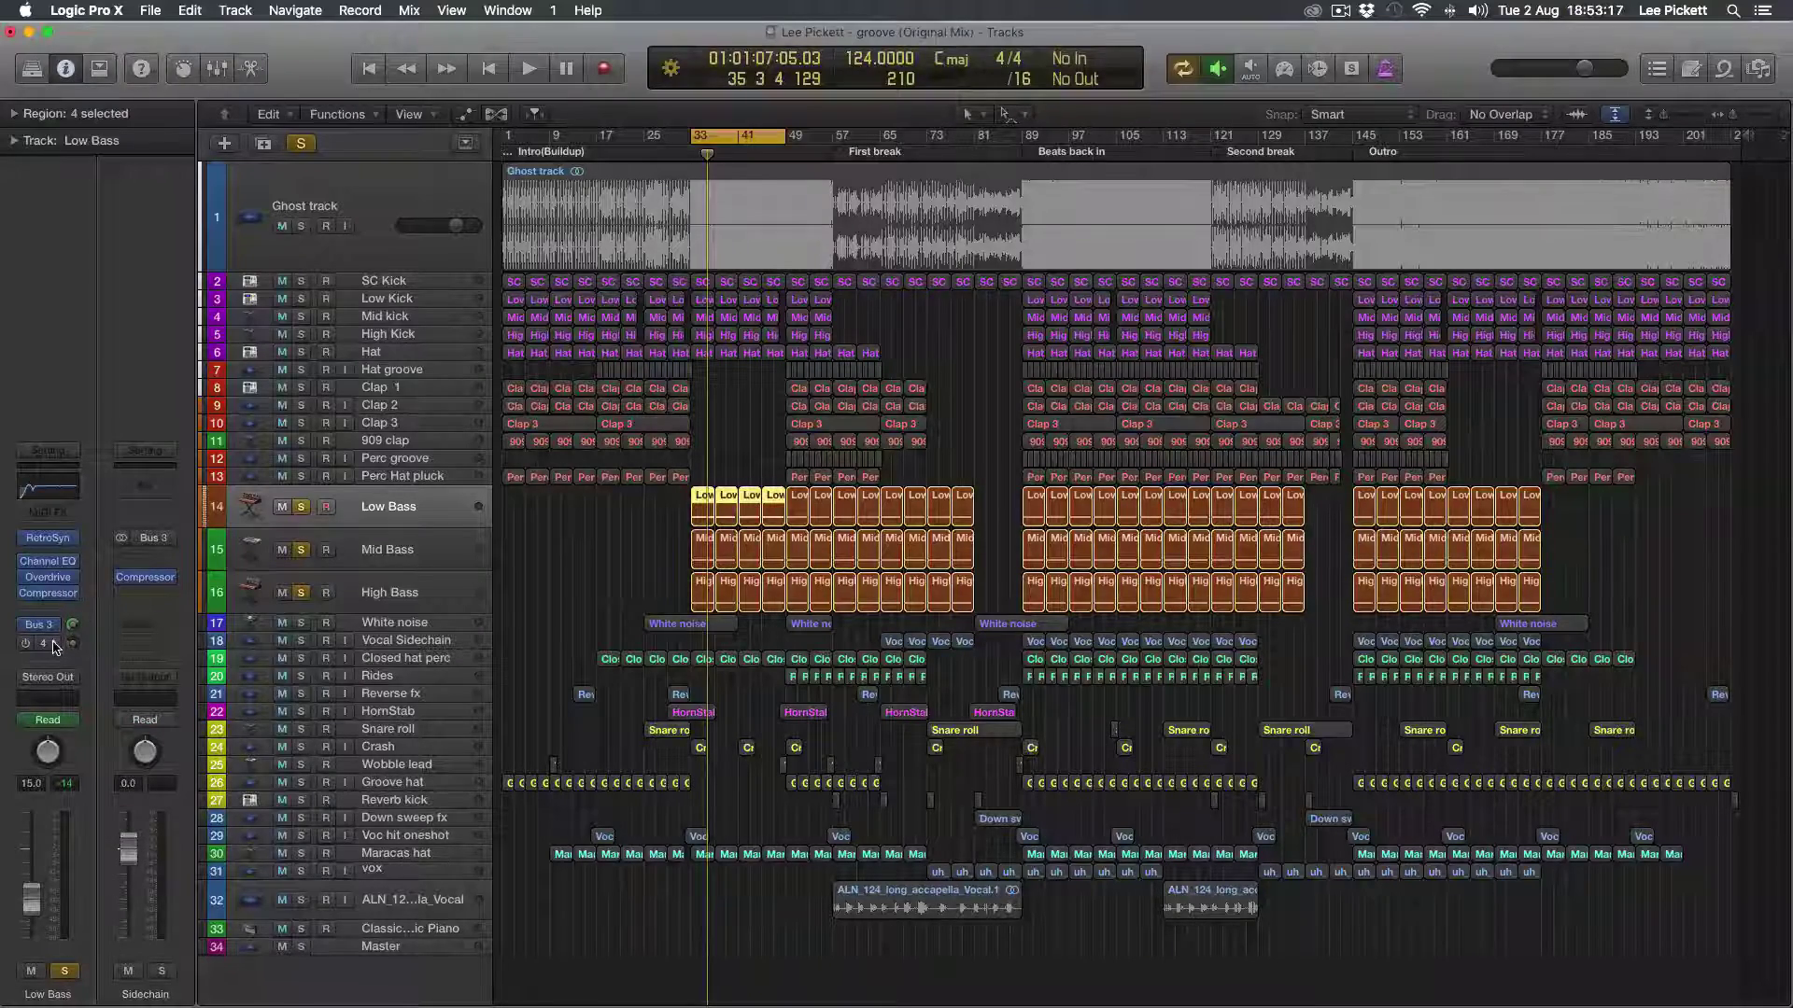
{"action": "left_click", "coordinate": [53, 647]}
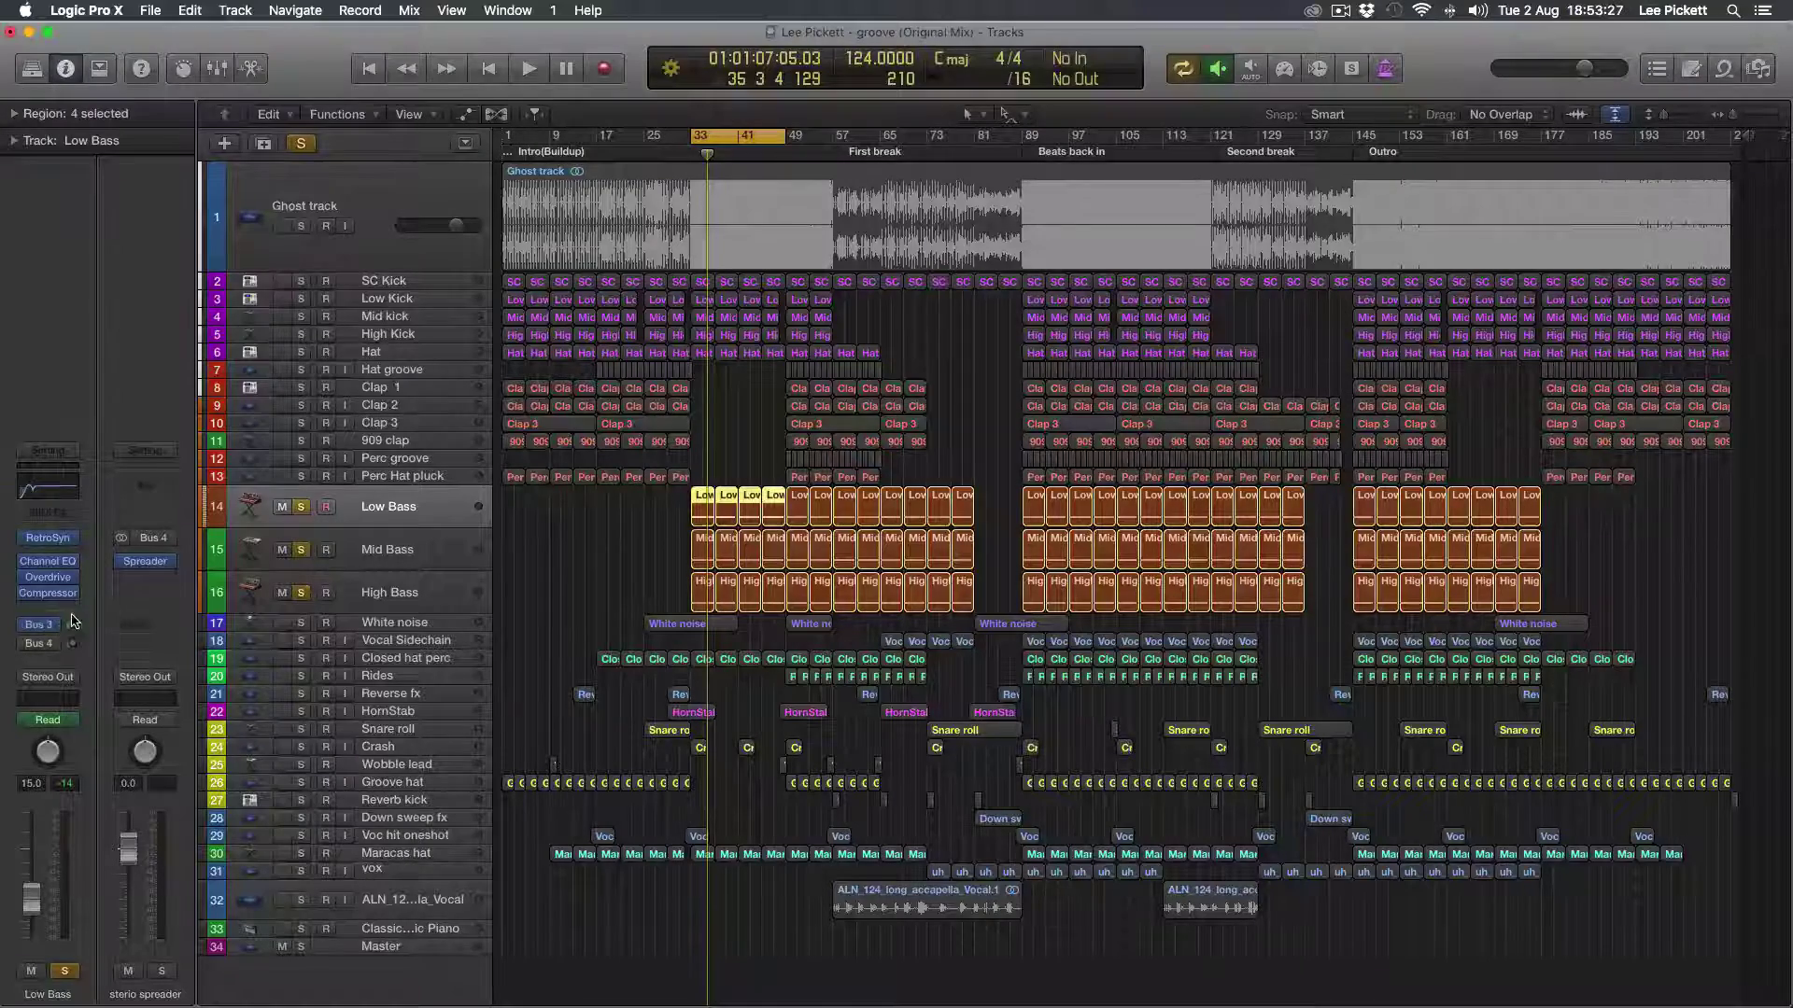
Step: Compare the plug-ins and bus sends on the Mid Bass and High Bass channel strips
{"action": "left_click", "coordinate": [371, 553]}
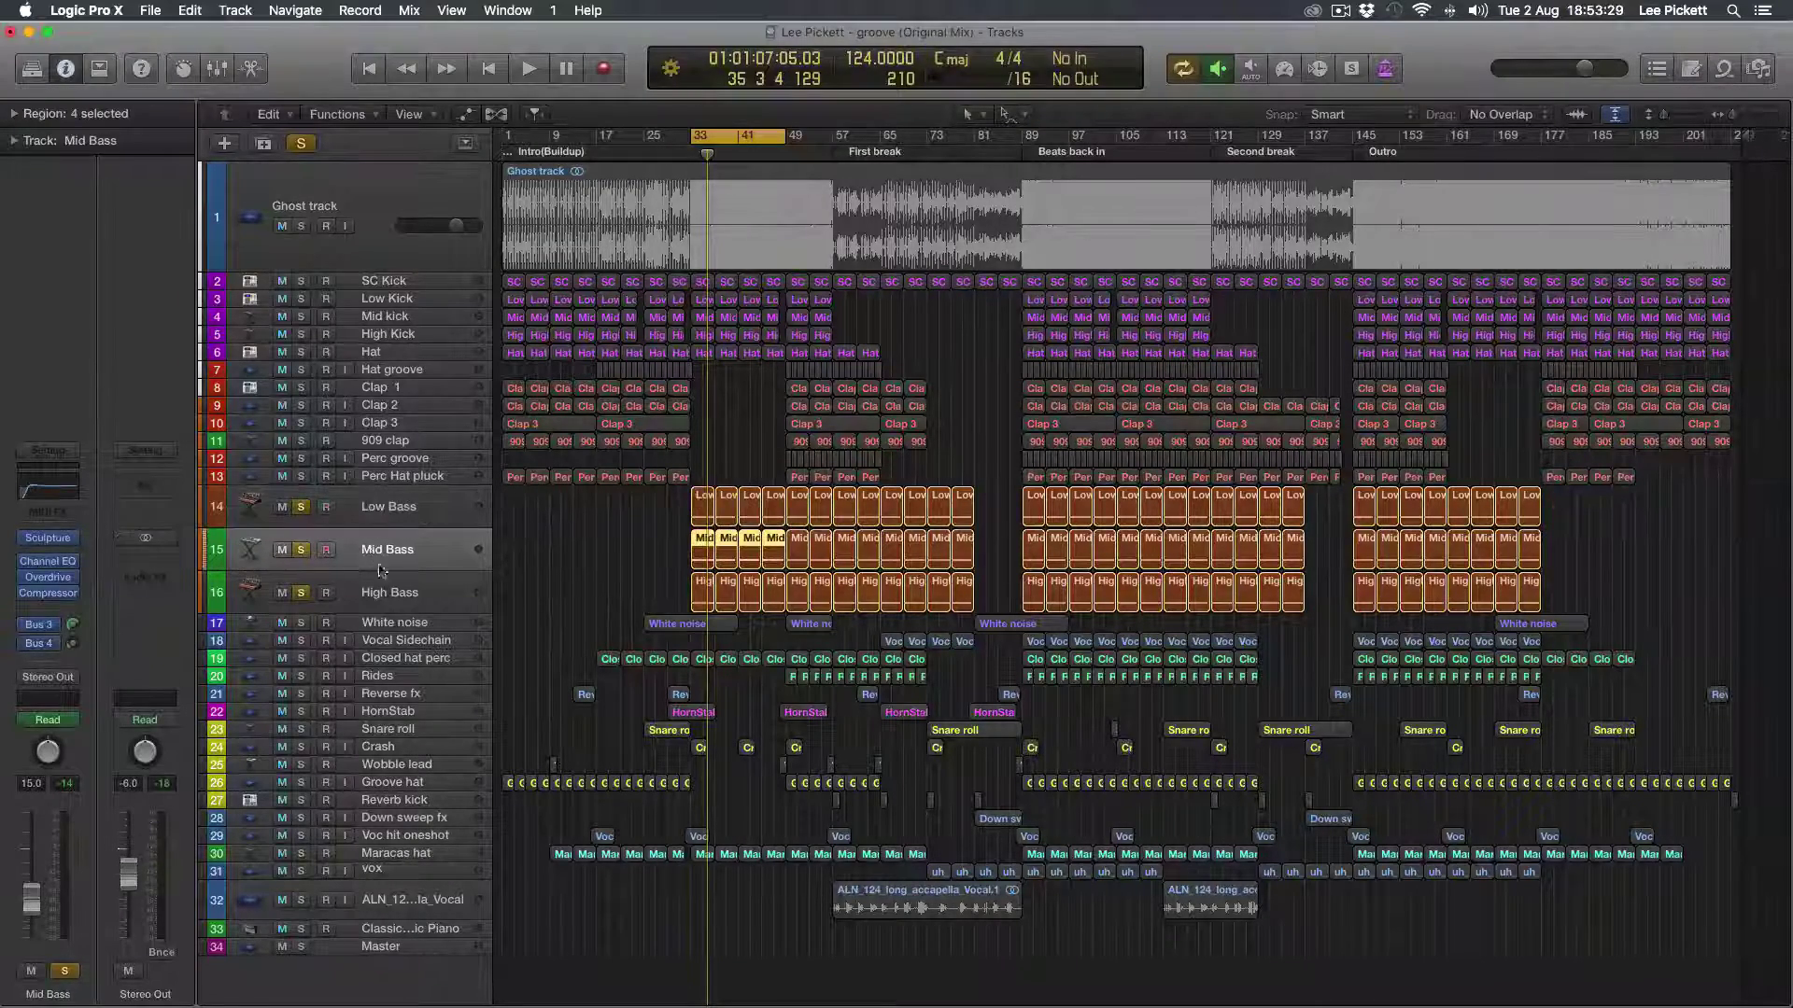
{"action": "left_click", "coordinate": [394, 590]}
{"action": "left_click", "coordinate": [405, 558]}
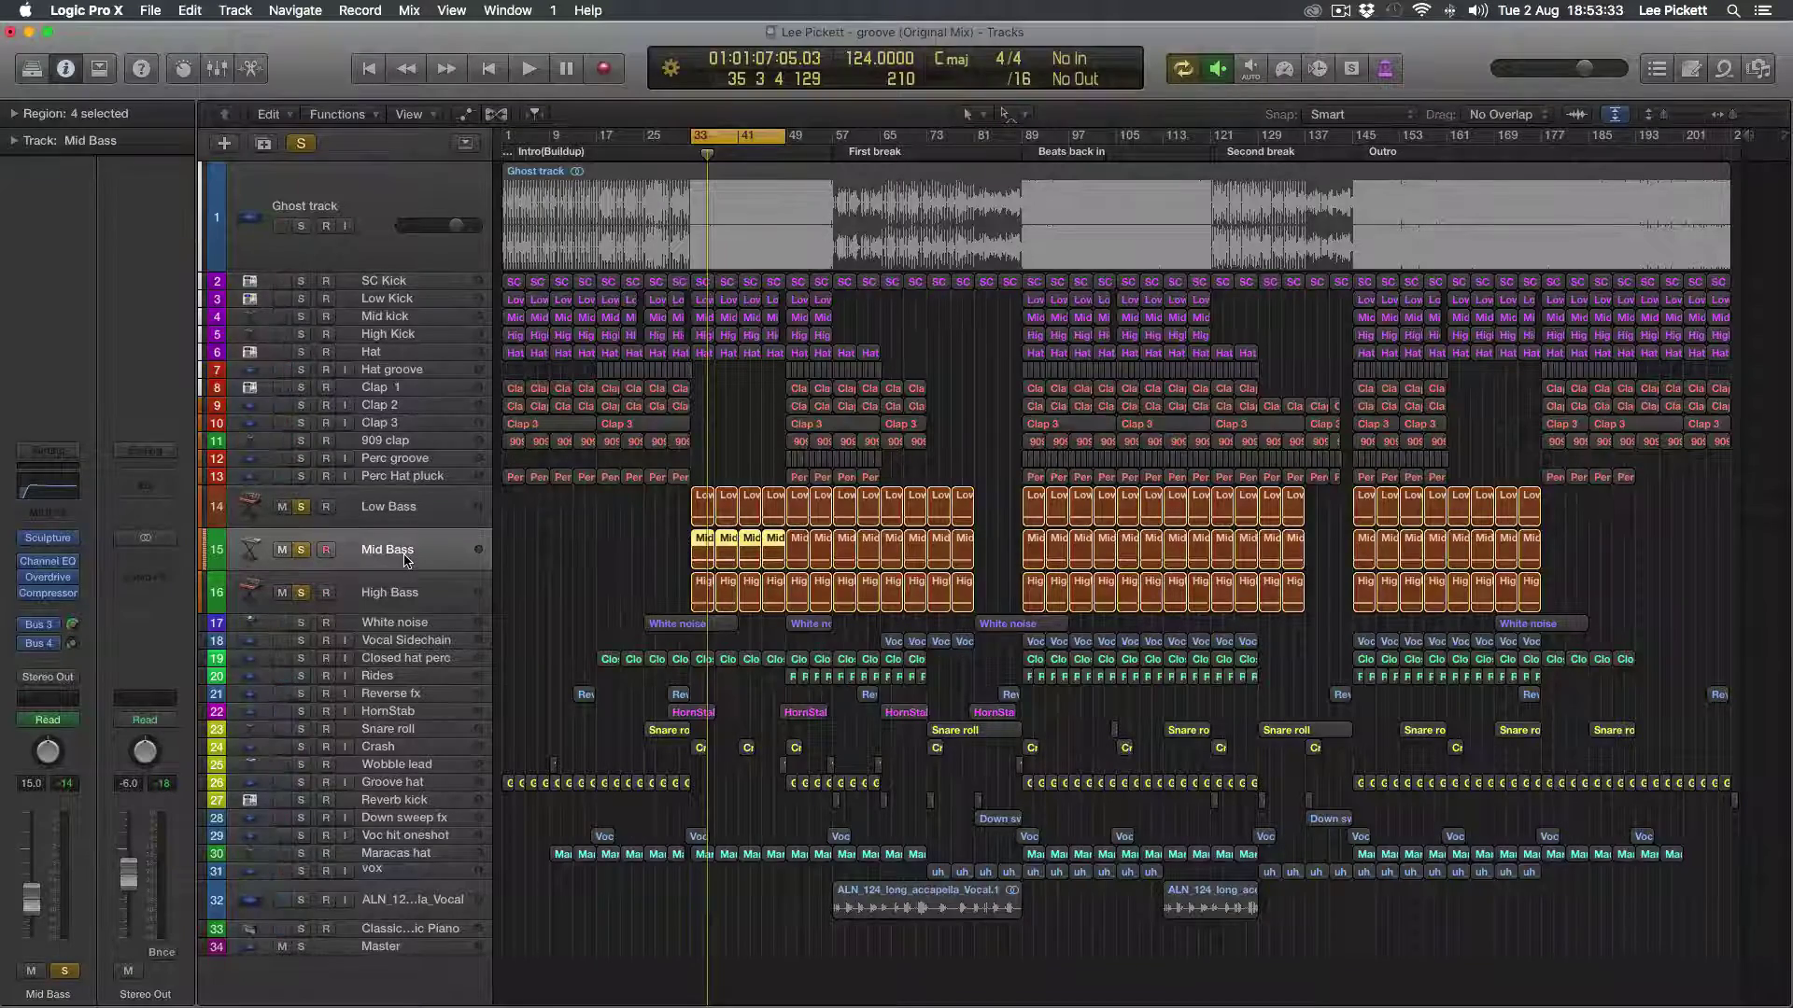
Step: Play the soloed bass layers briefly, and unsolo the Low, Mid and High Bass tracks
{"action": "key", "text": "space"}
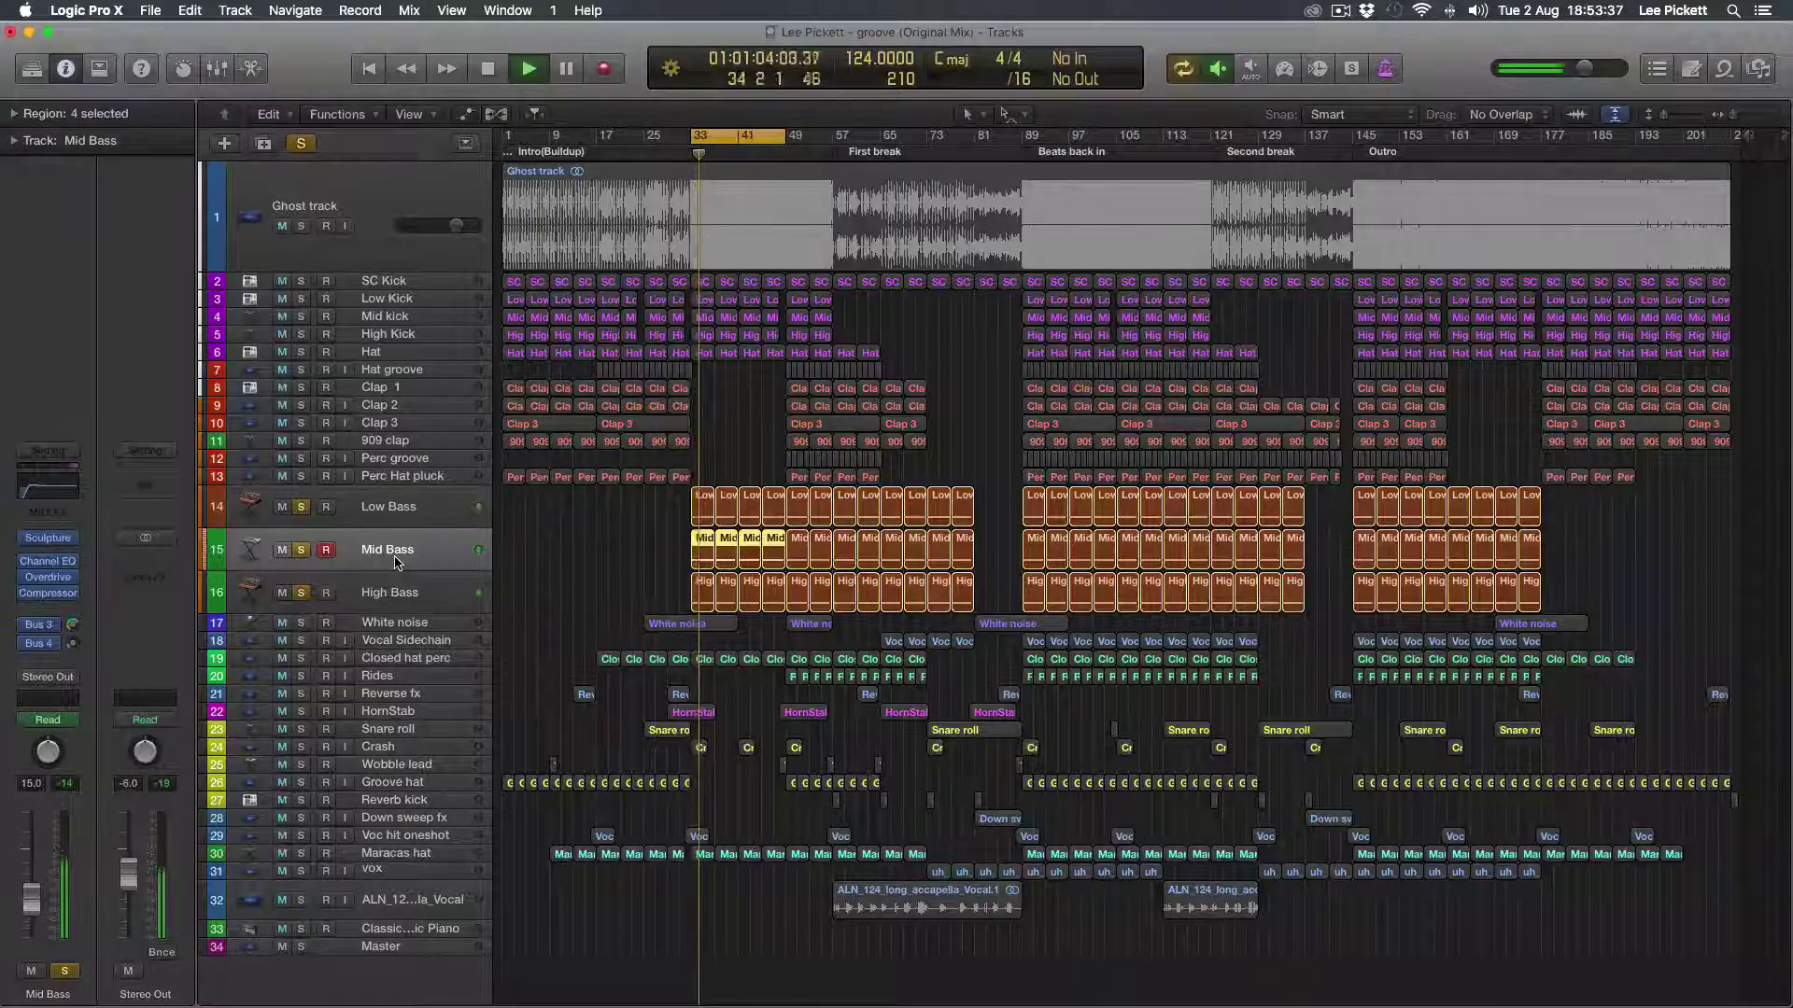
{"action": "key", "text": "space"}
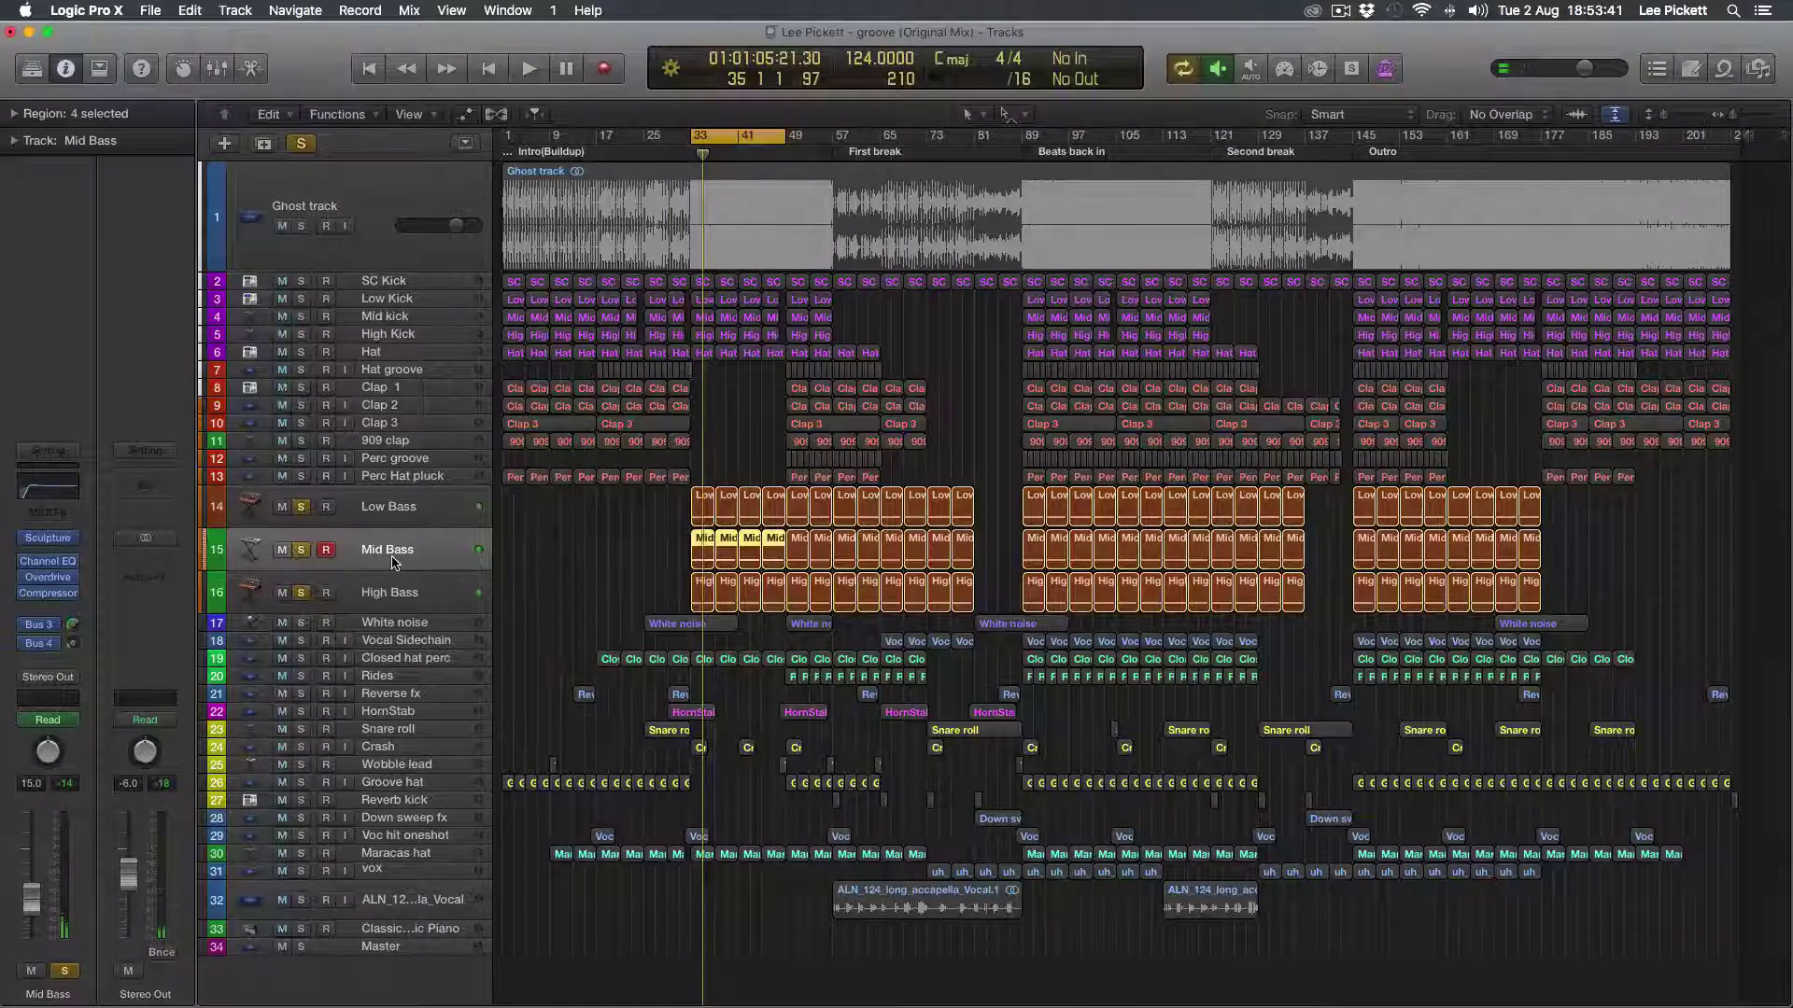
{"action": "left_click", "coordinate": [301, 506]}
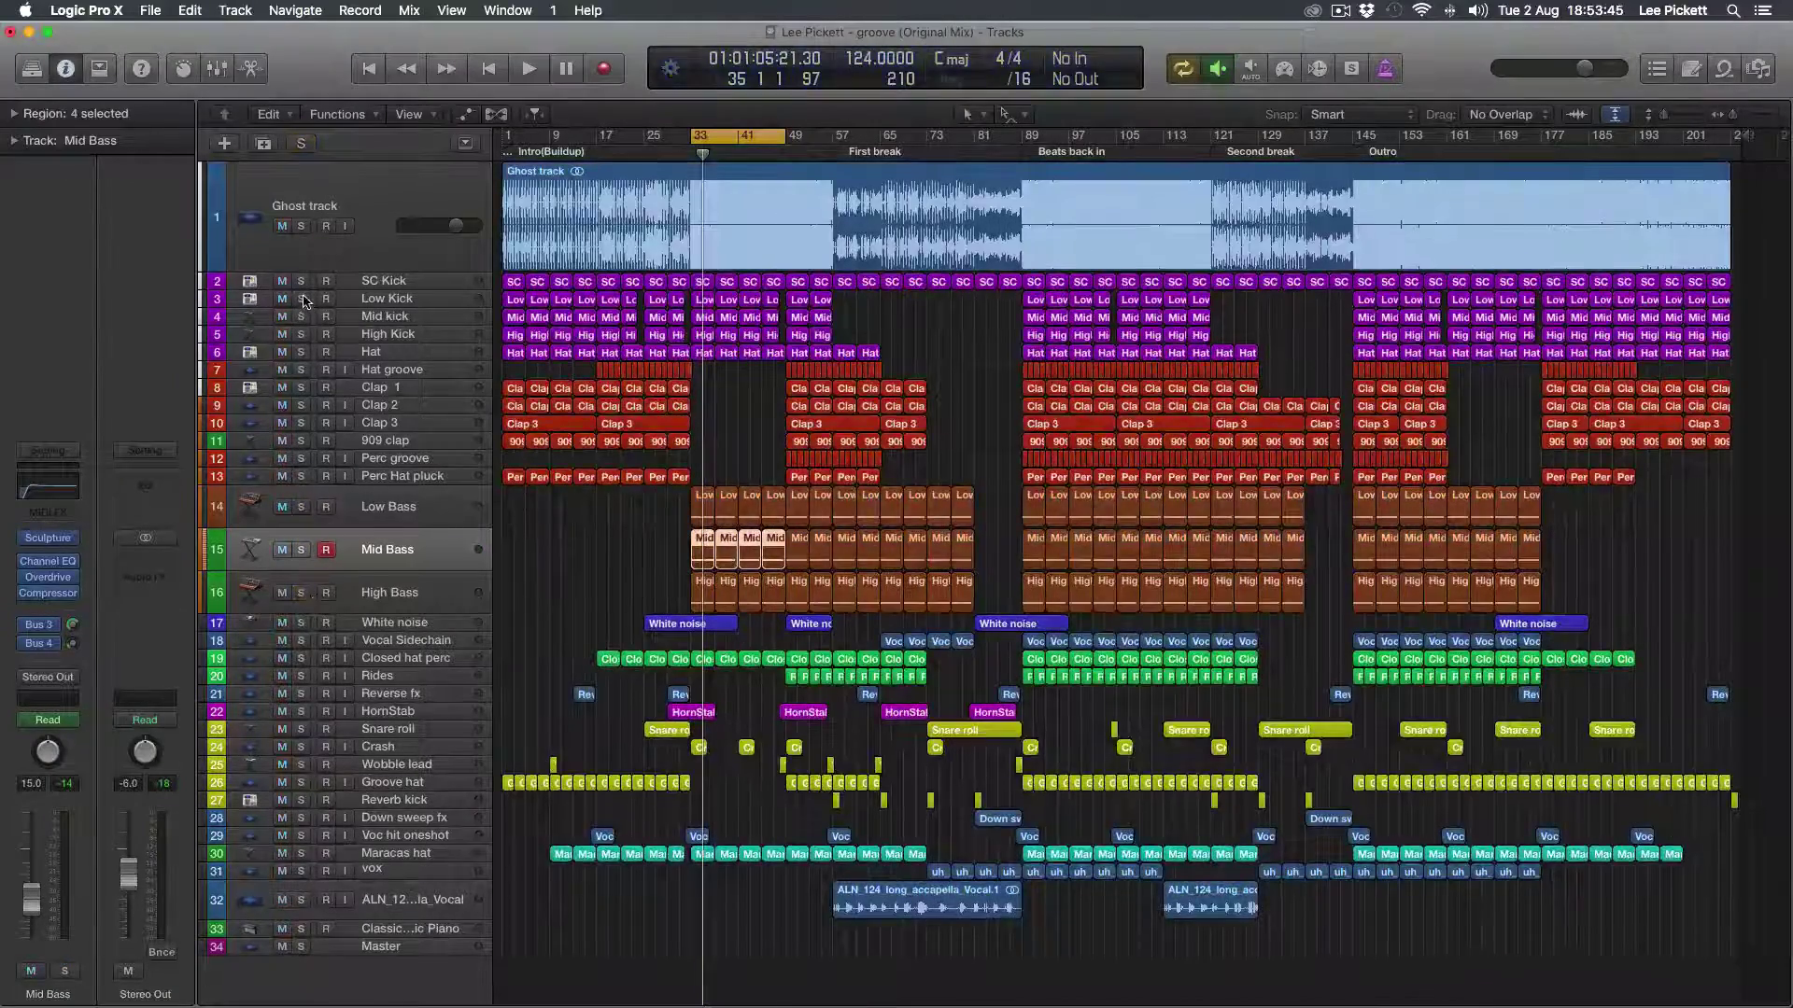
{"action": "left_click_drag", "start_coordinate": [301, 298], "coordinate": [301, 335]}
{"action": "left_click", "coordinate": [438, 299]}
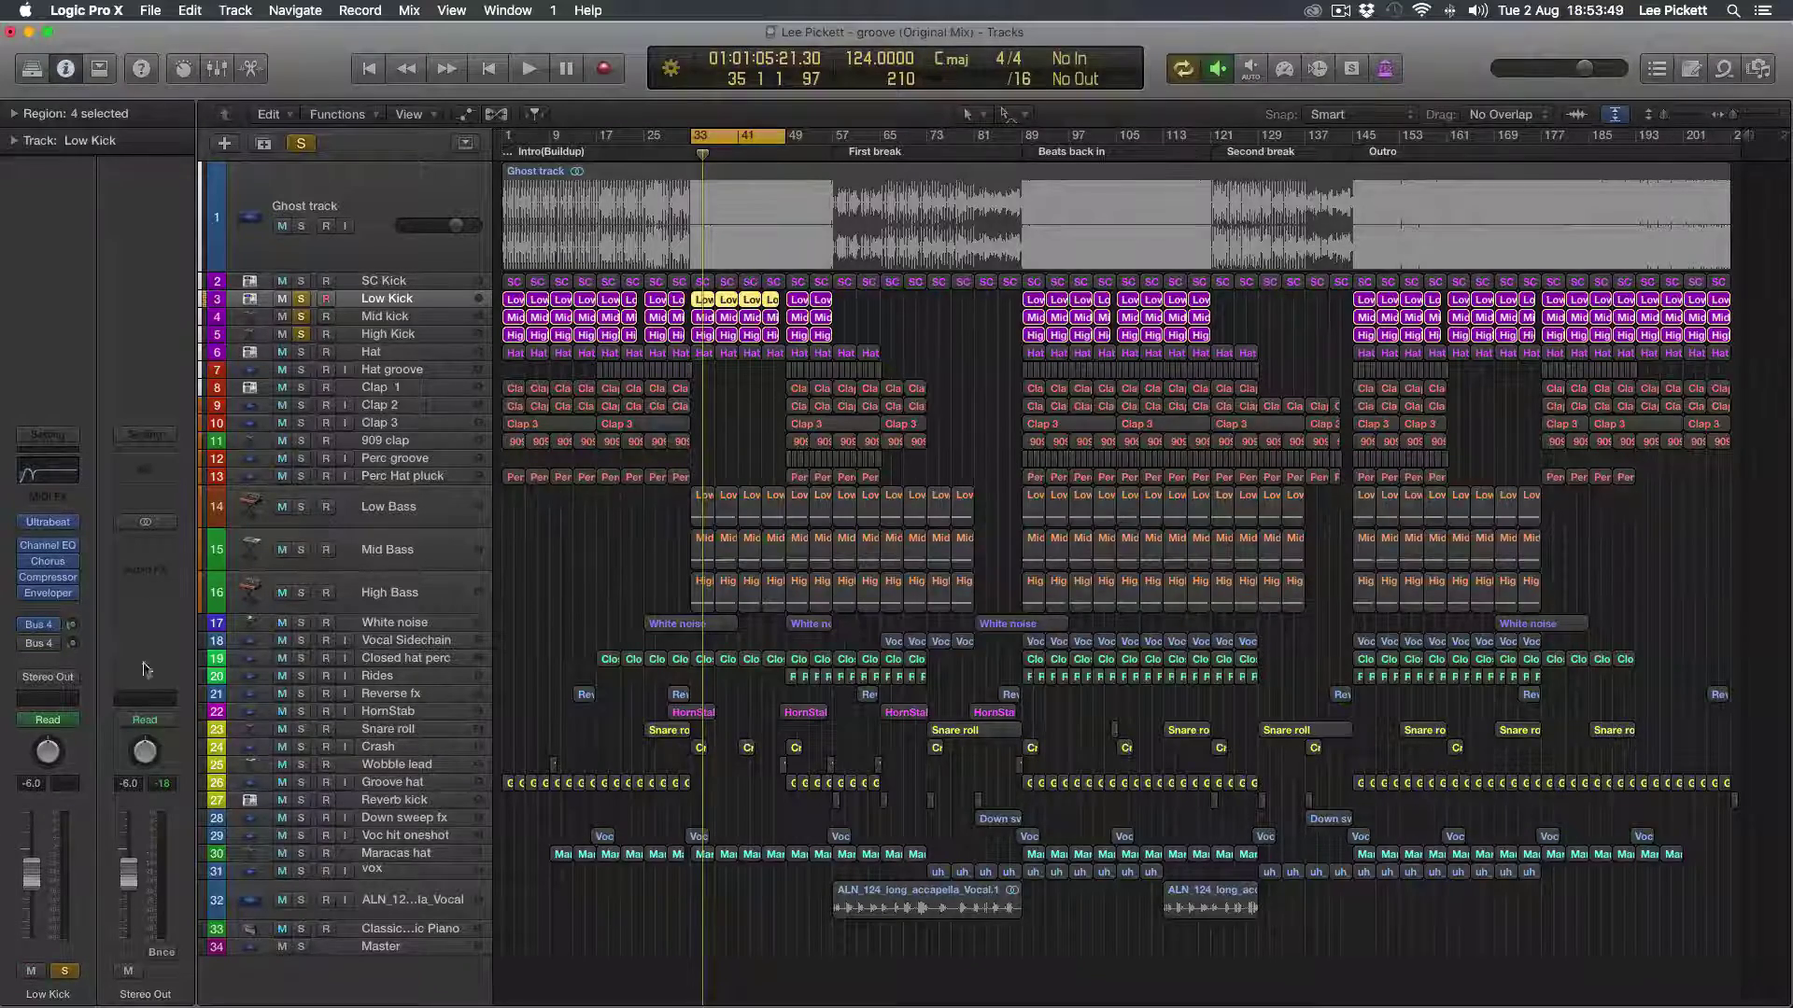
{"action": "left_click", "coordinate": [48, 625]}
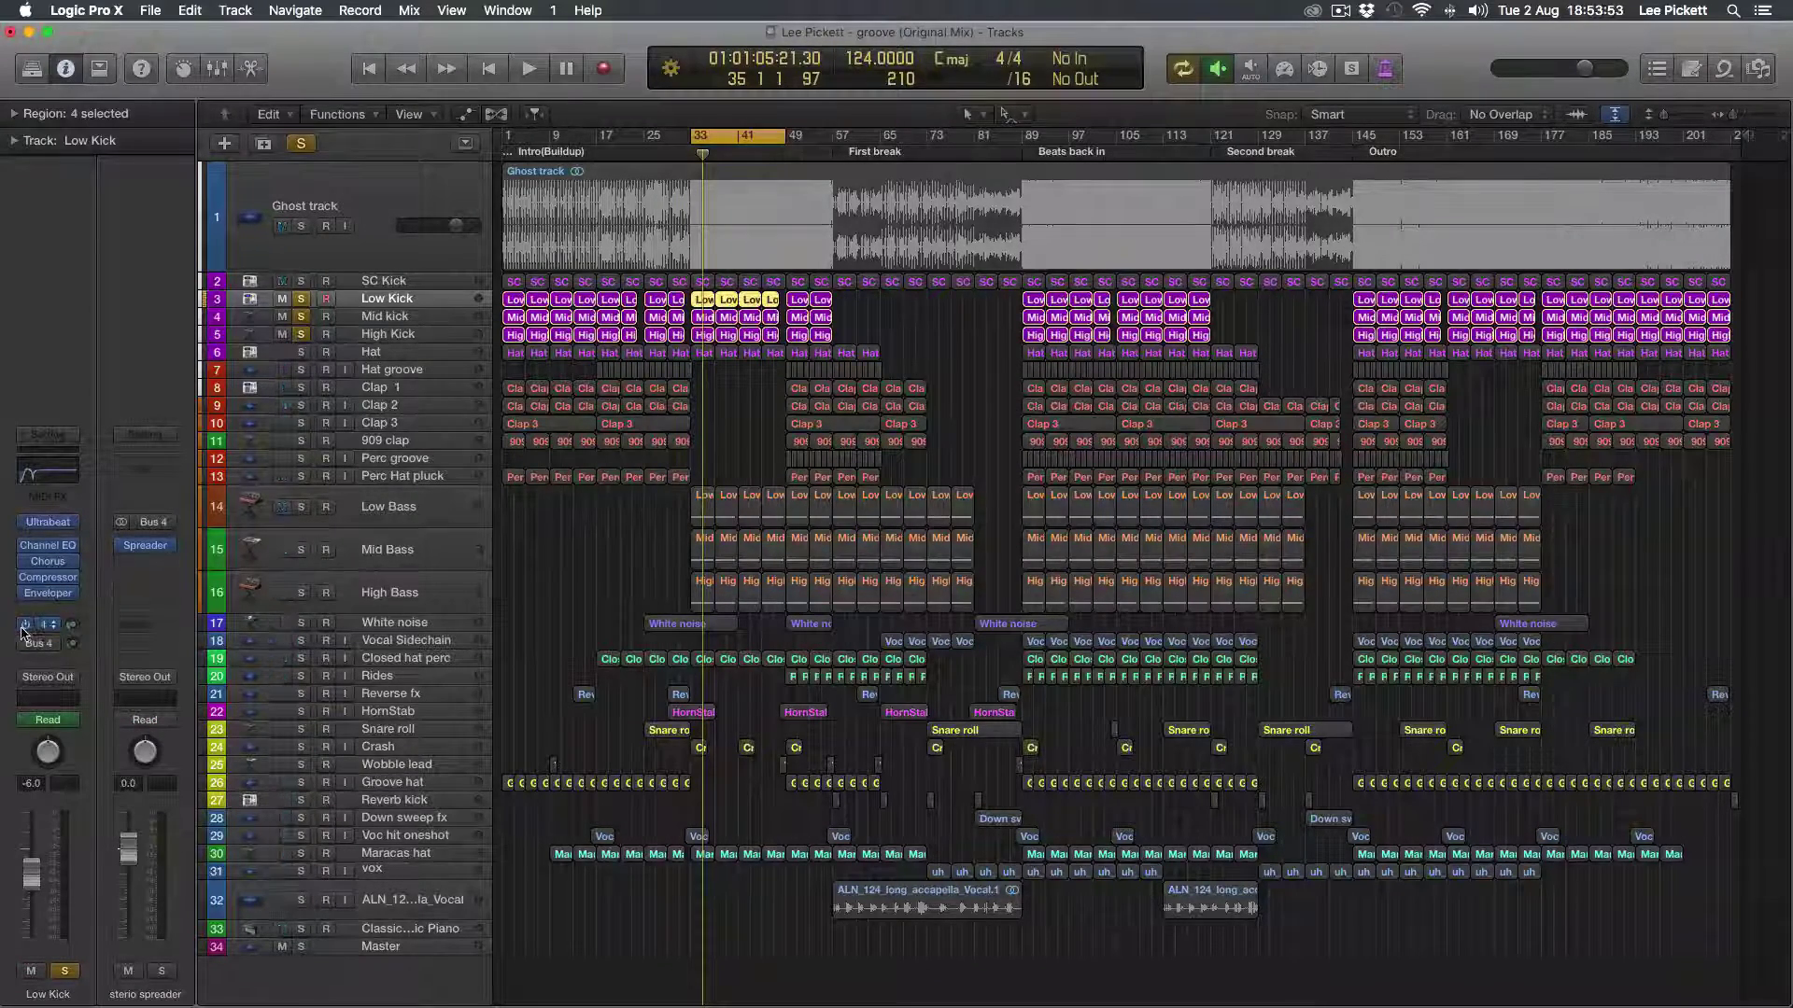
{"action": "left_click", "coordinate": [398, 316]}
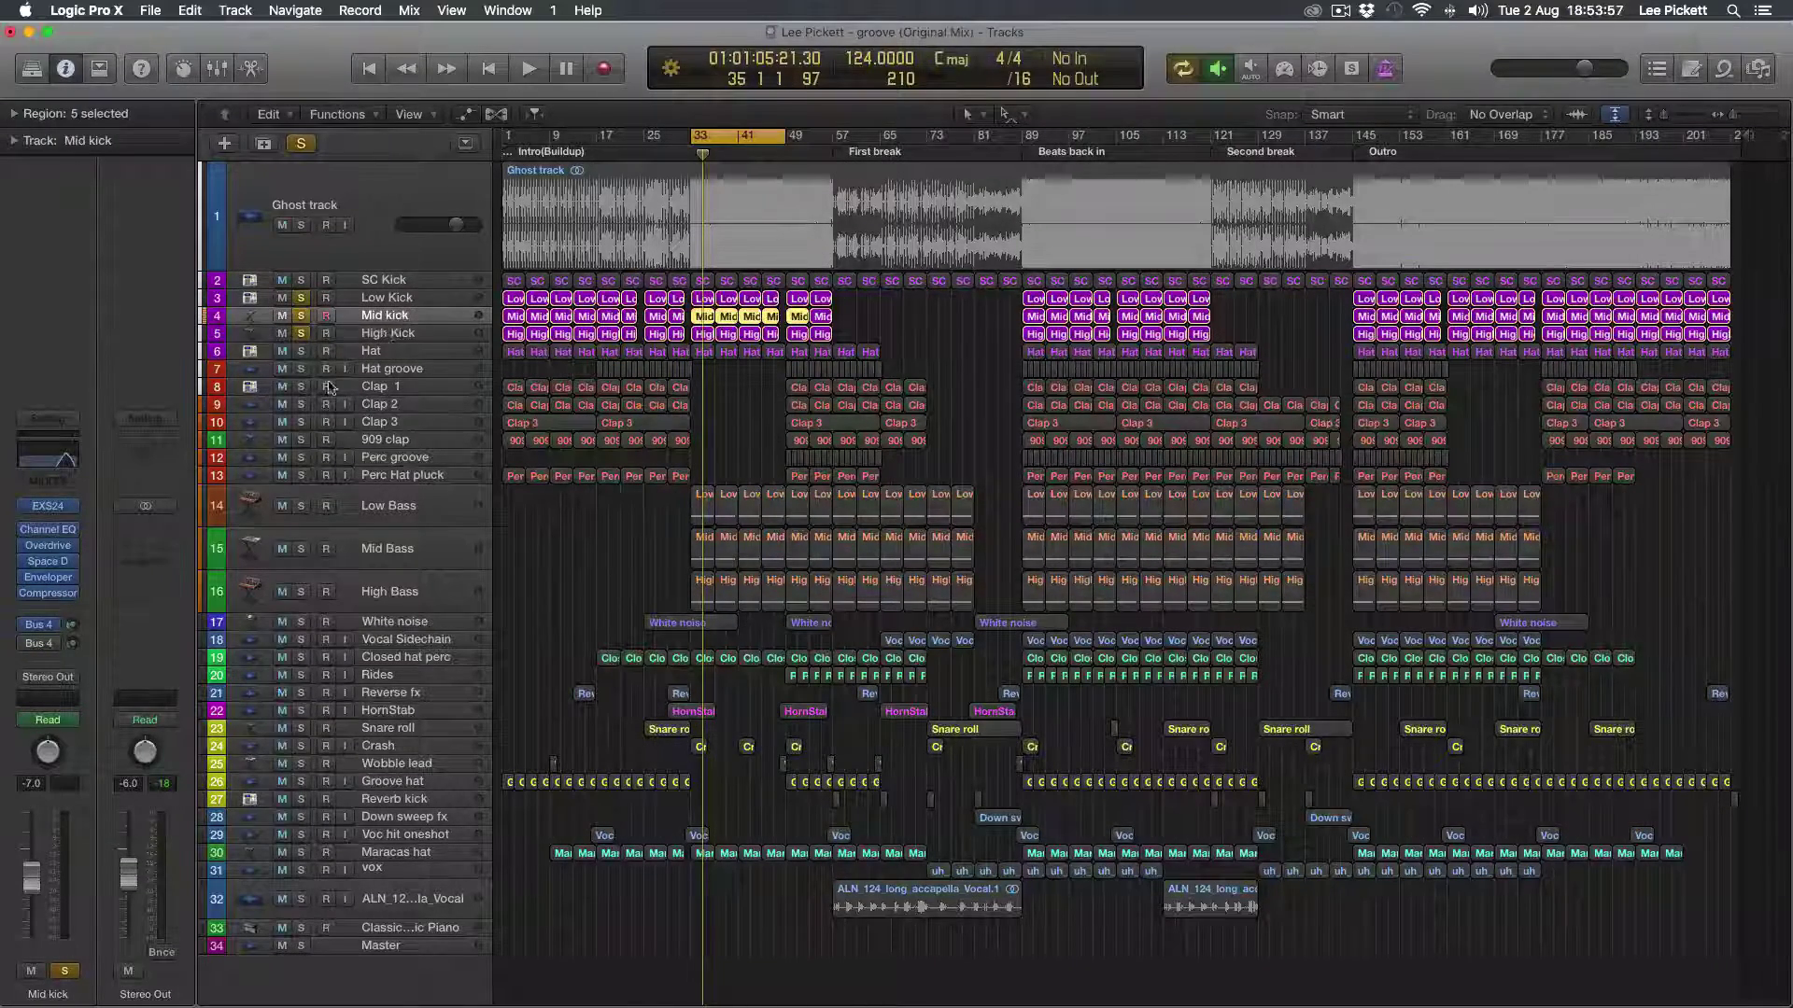
Step: Play the layered kick for a few beats and reselect the Low Kick track
{"action": "key", "text": "space"}
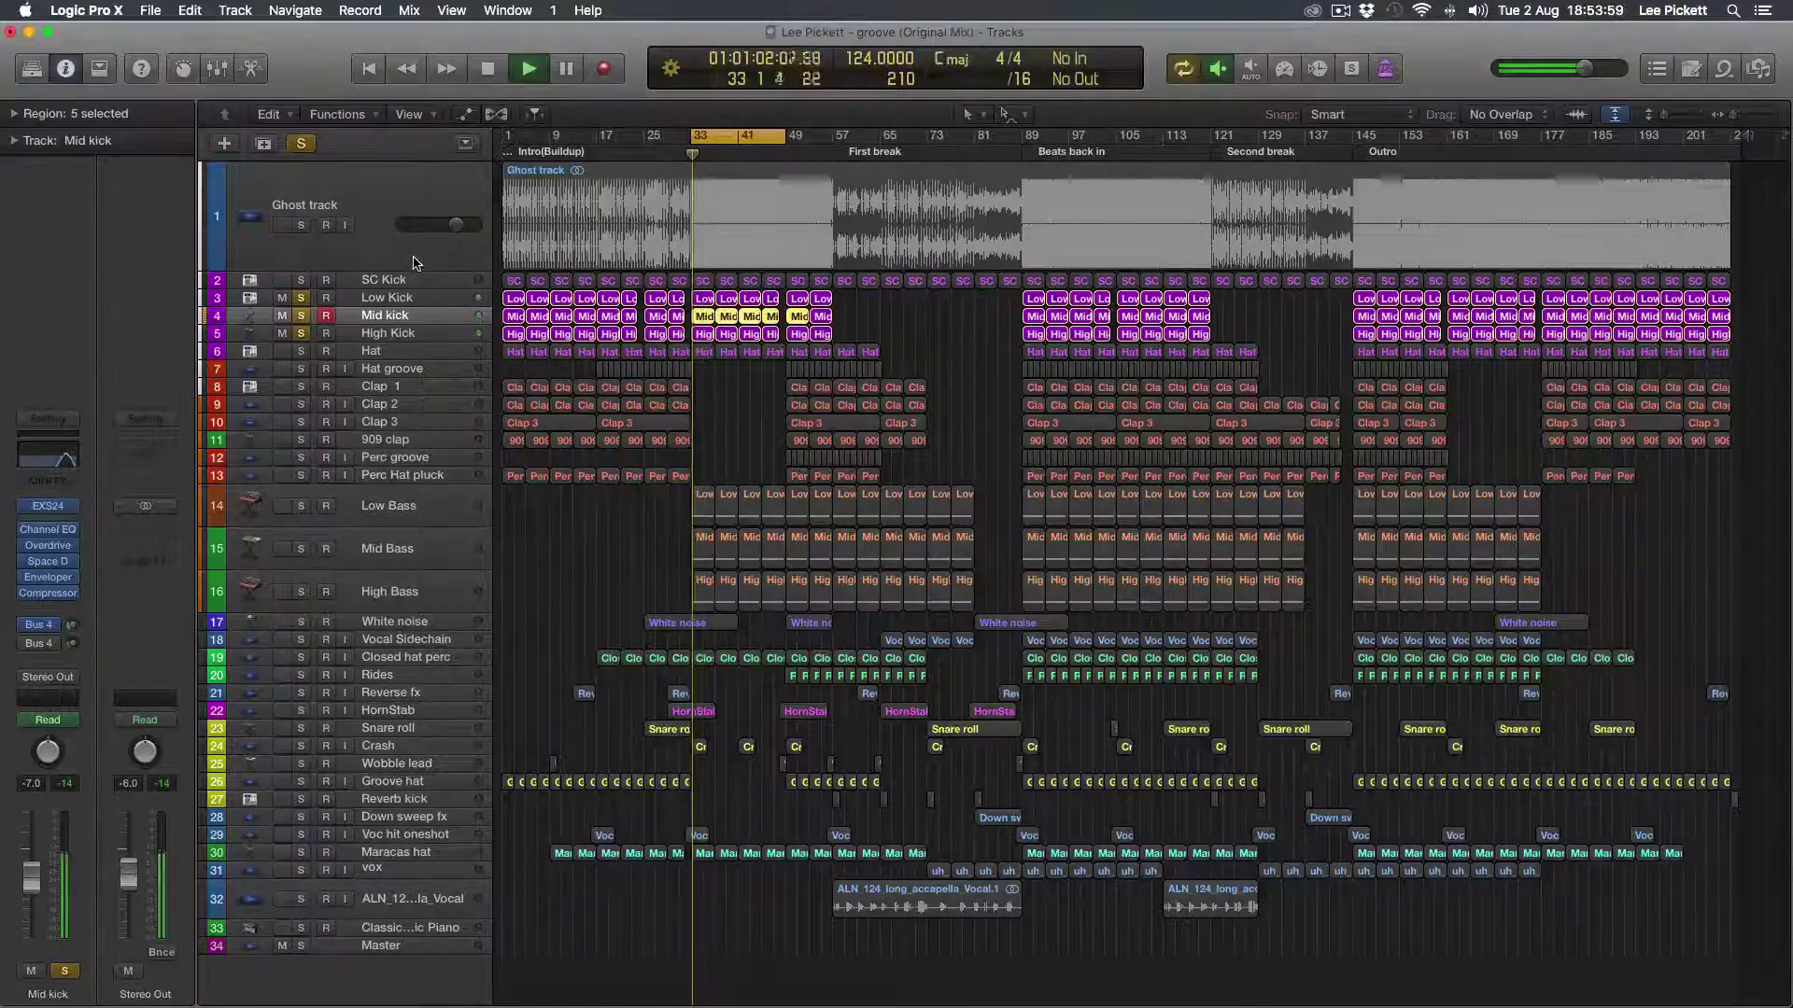
{"action": "key", "text": "space"}
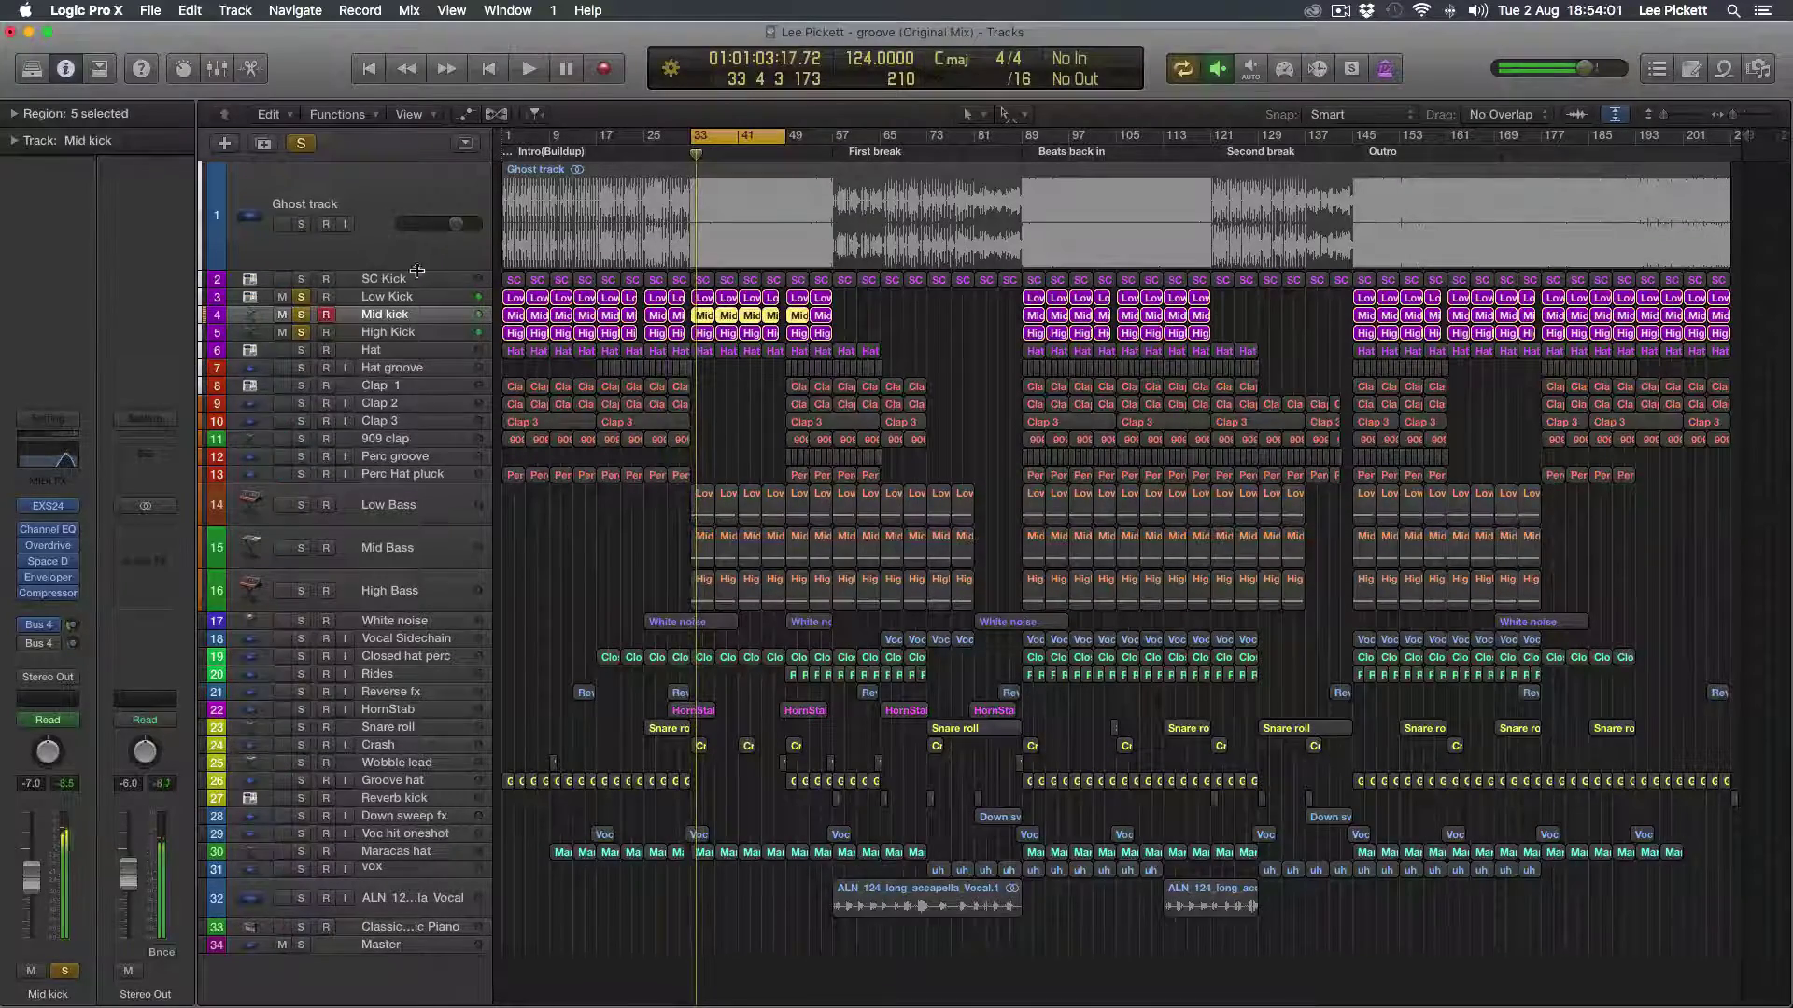
{"action": "left_click", "coordinate": [383, 299]}
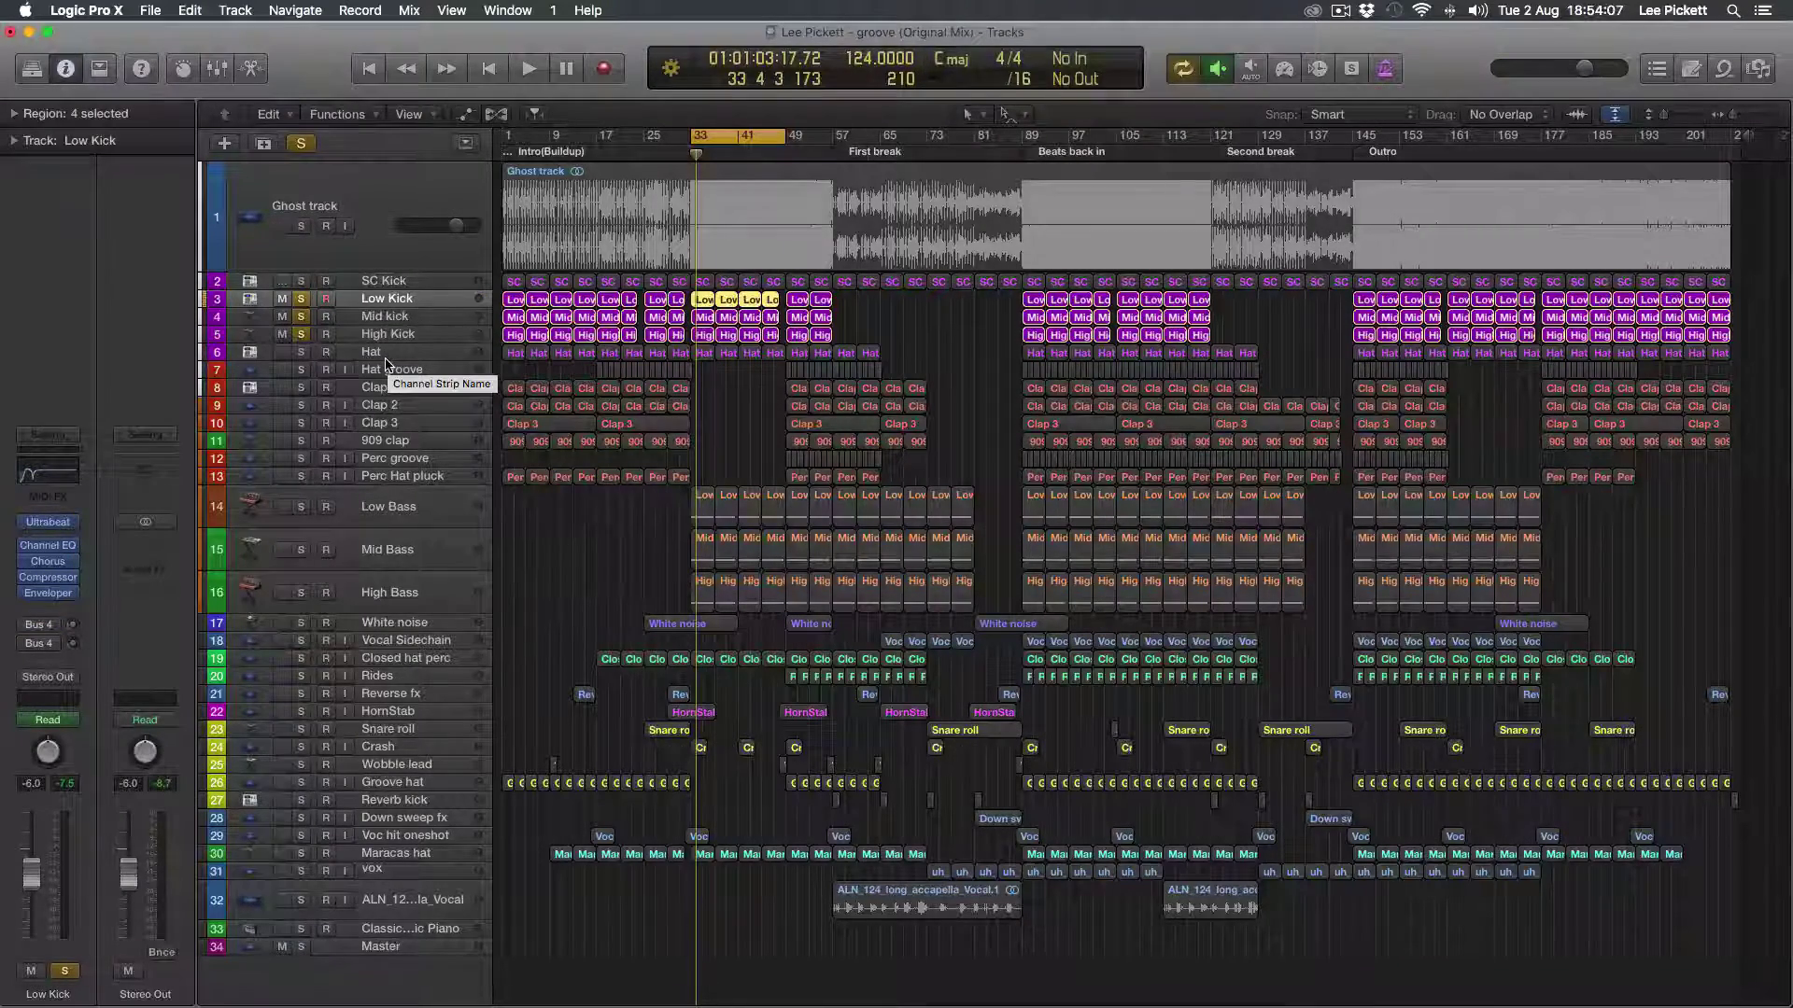
Step: Clear all track solos and extend the cycle area from just before bar 33 to bar 89, the end of the first break
{"action": "left_click", "coordinate": [301, 143]}
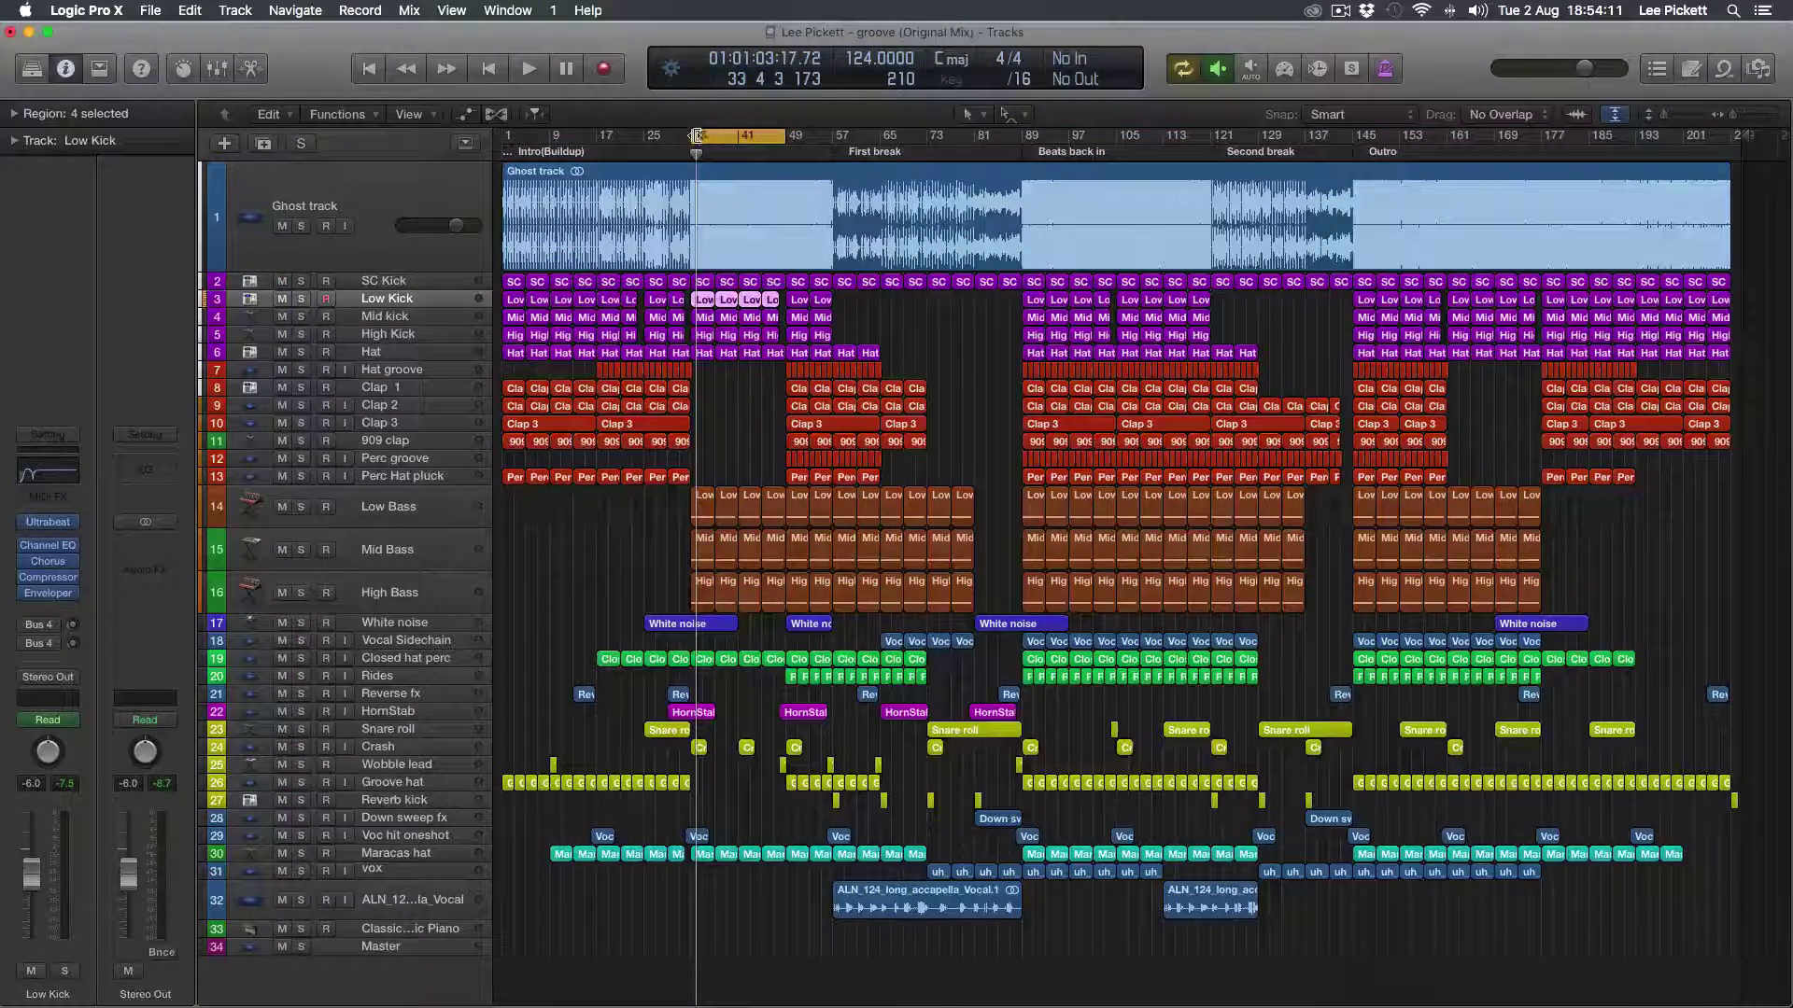
{"action": "left_click_drag", "start_coordinate": [695, 141], "coordinate": [687, 138]}
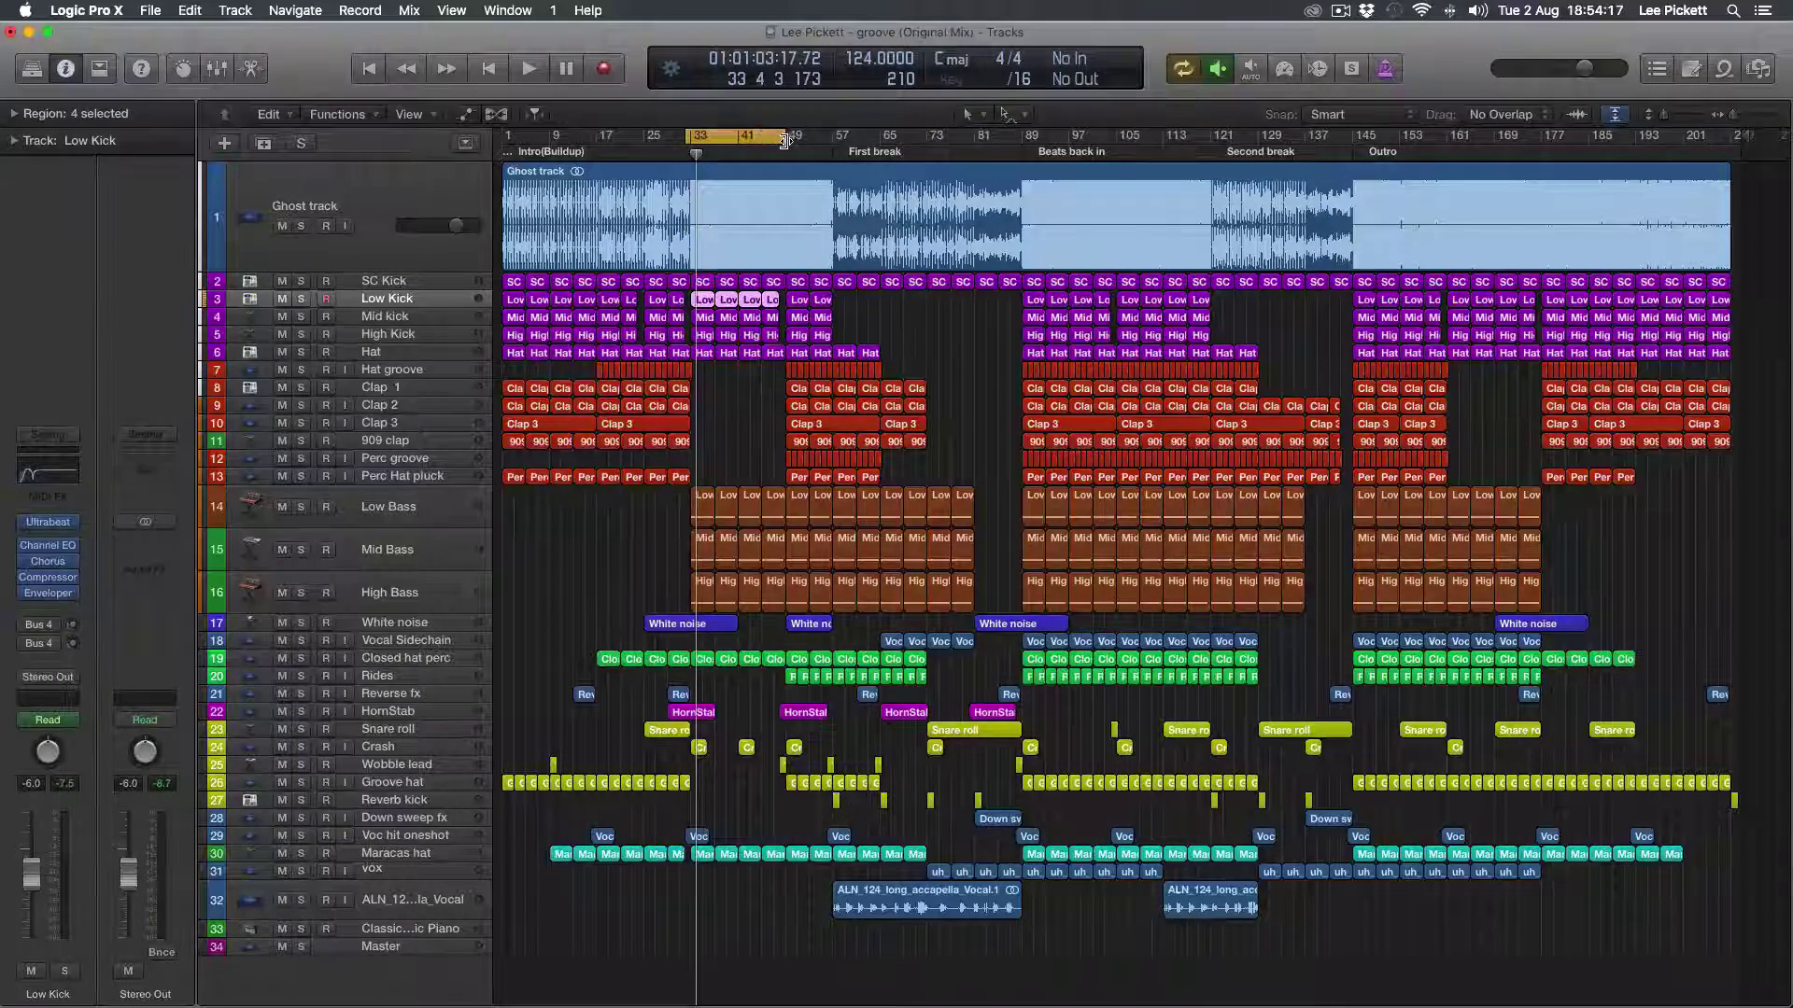
{"action": "left_click_drag", "start_coordinate": [786, 141], "coordinate": [1015, 156]}
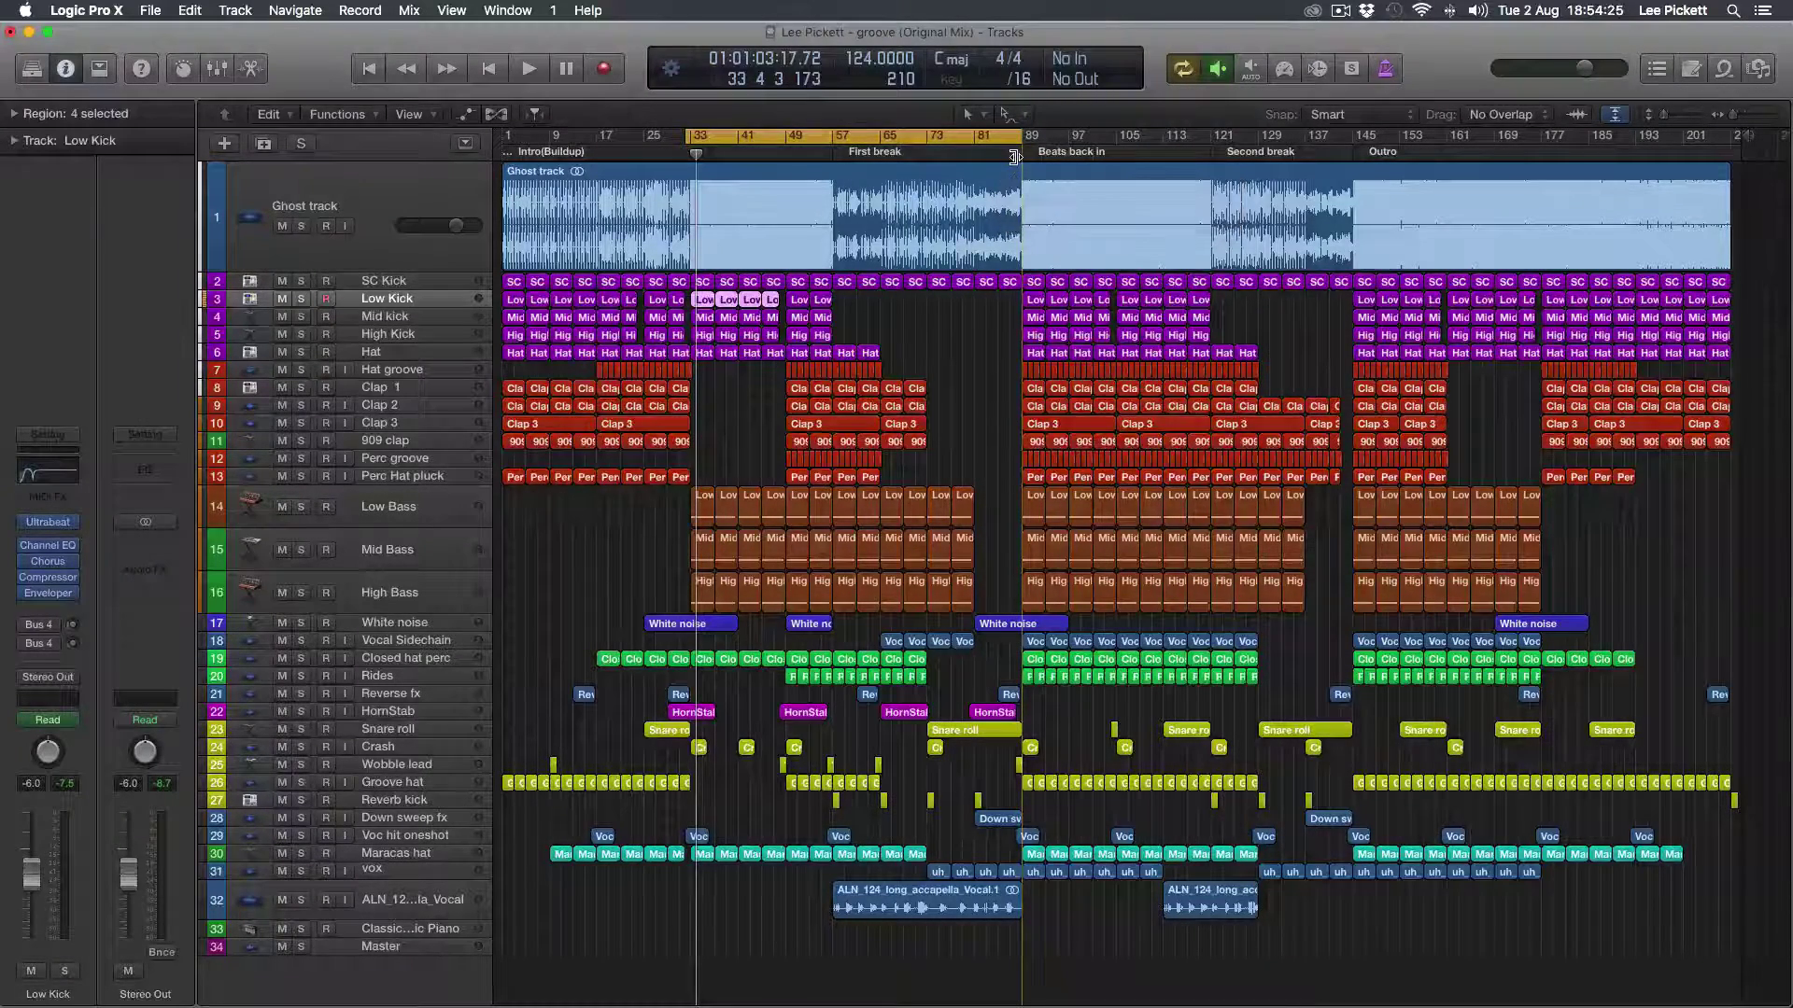
Step: Play the full arrangement through the first break, turning cycle mode off near bar 88, and stop just after bar 89
{"action": "key", "text": "space"}
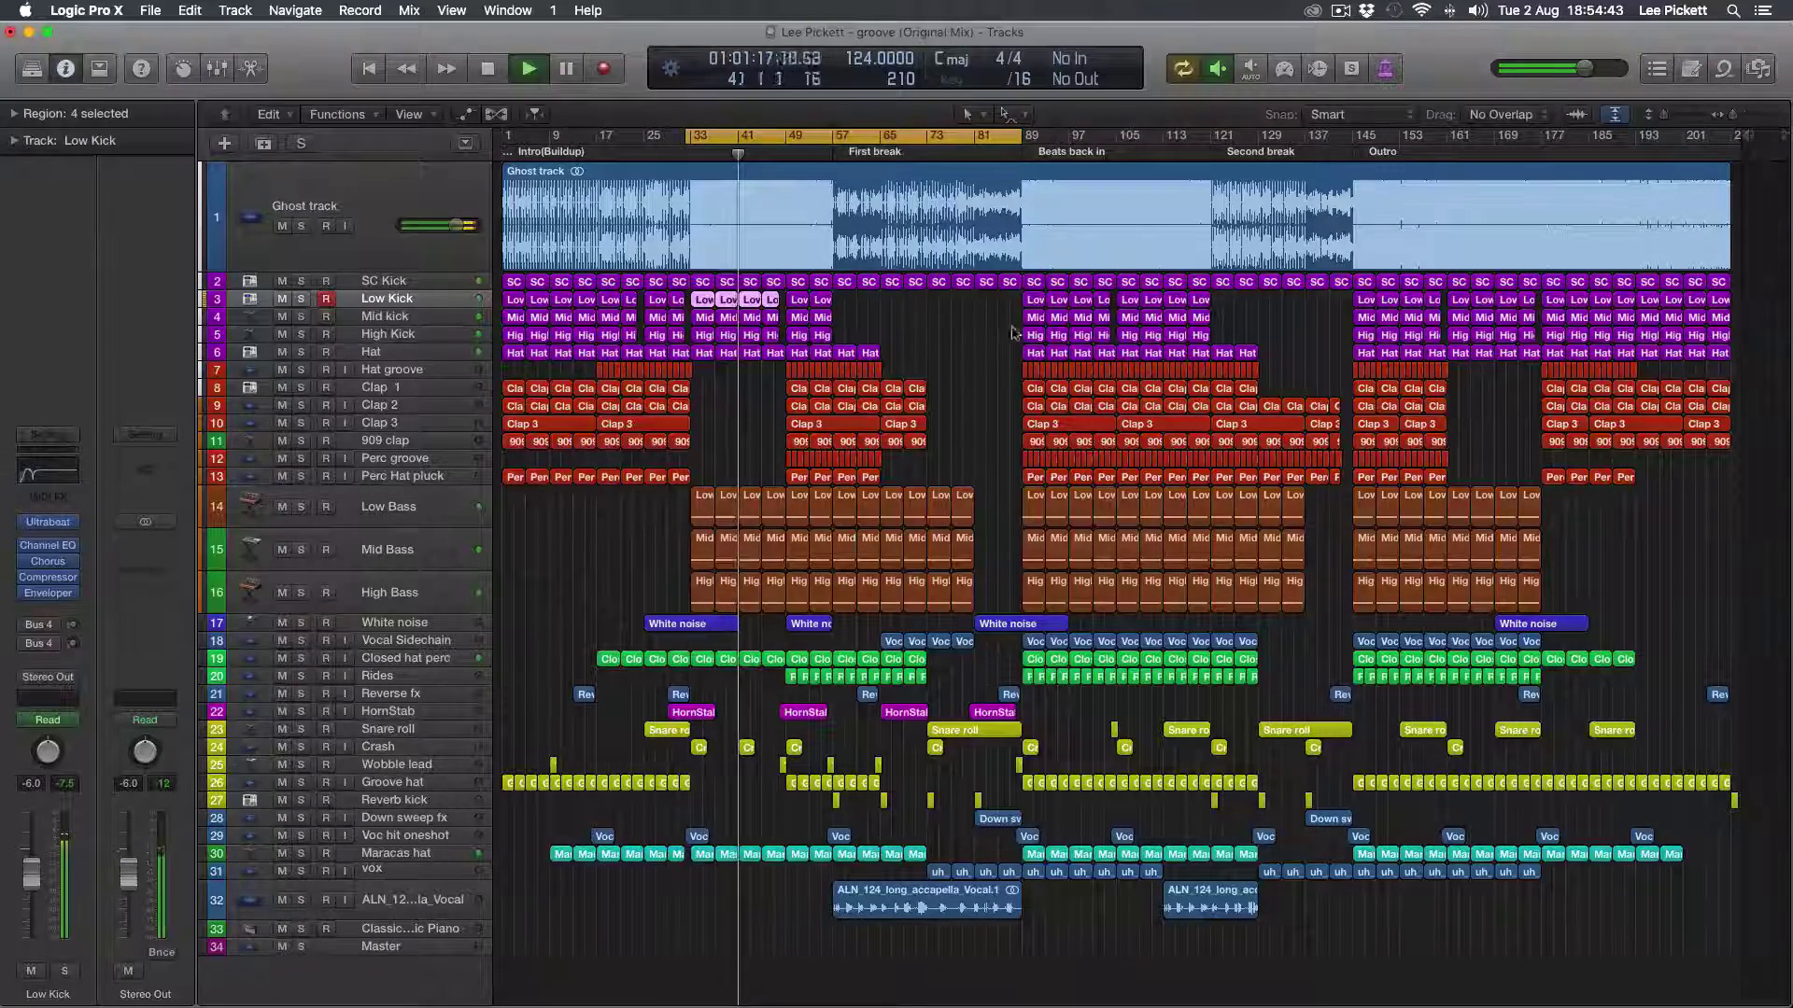
{"action": "left_click", "coordinate": [580, 520]}
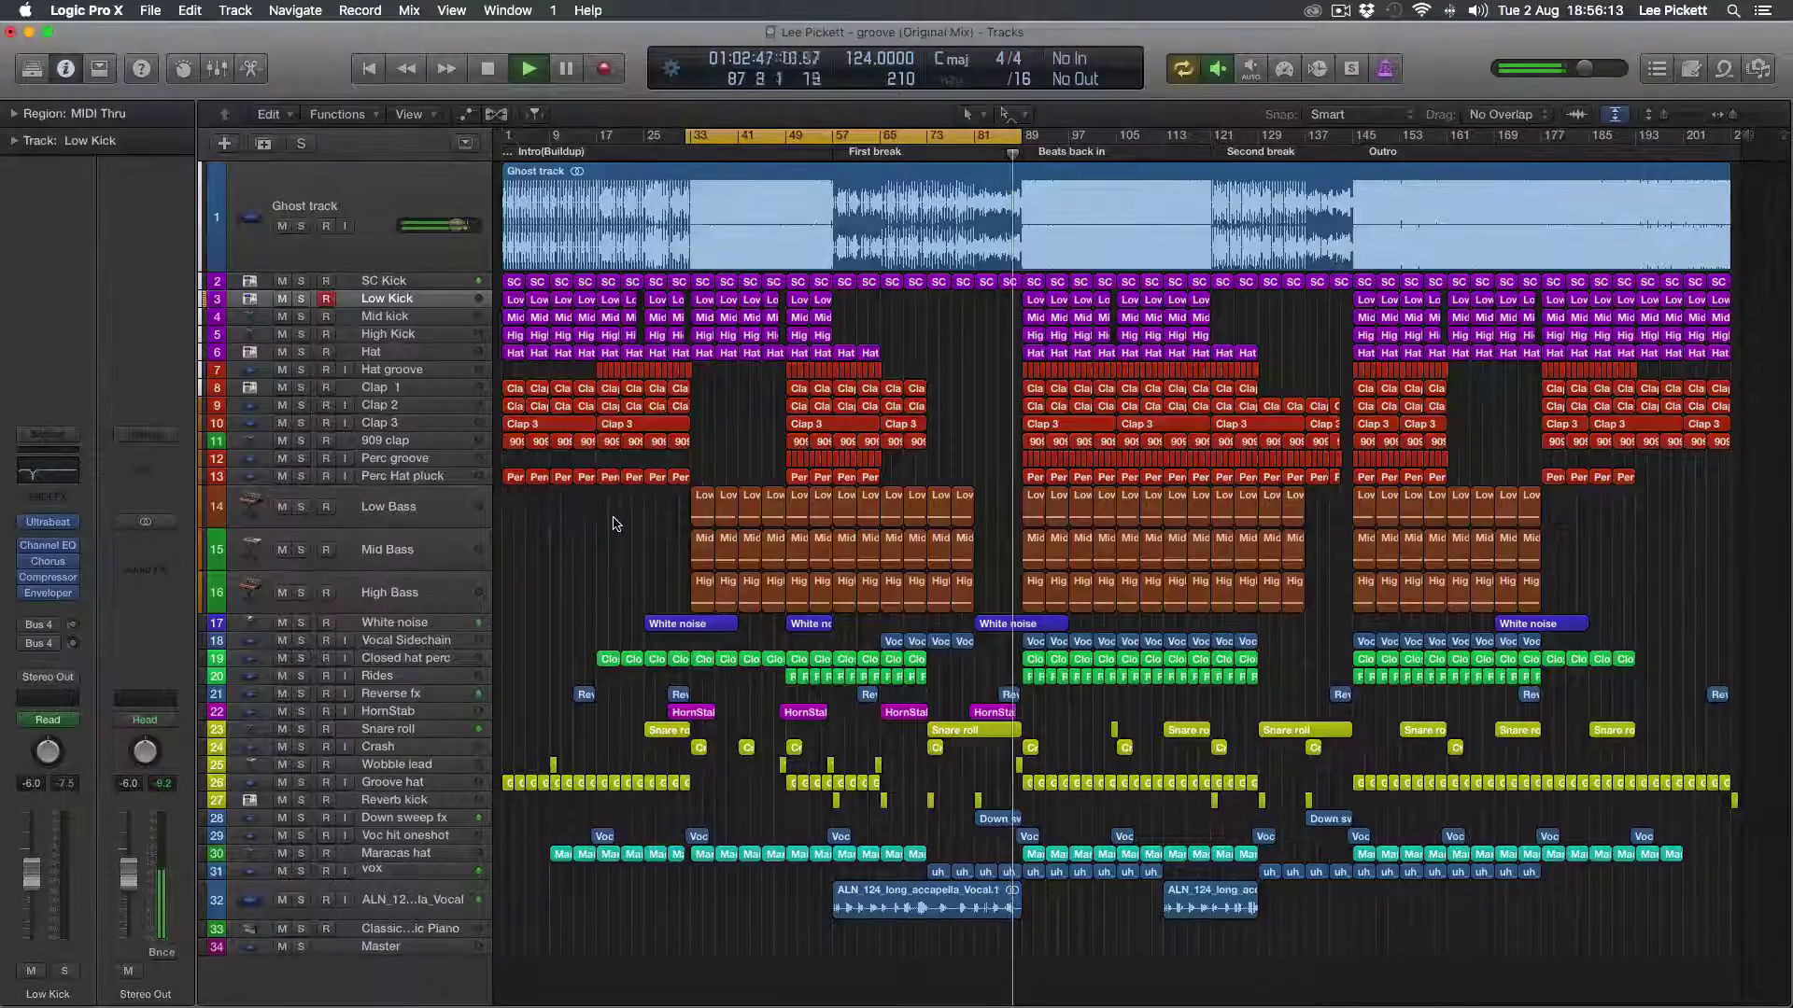
{"action": "left_click", "coordinate": [877, 137]}
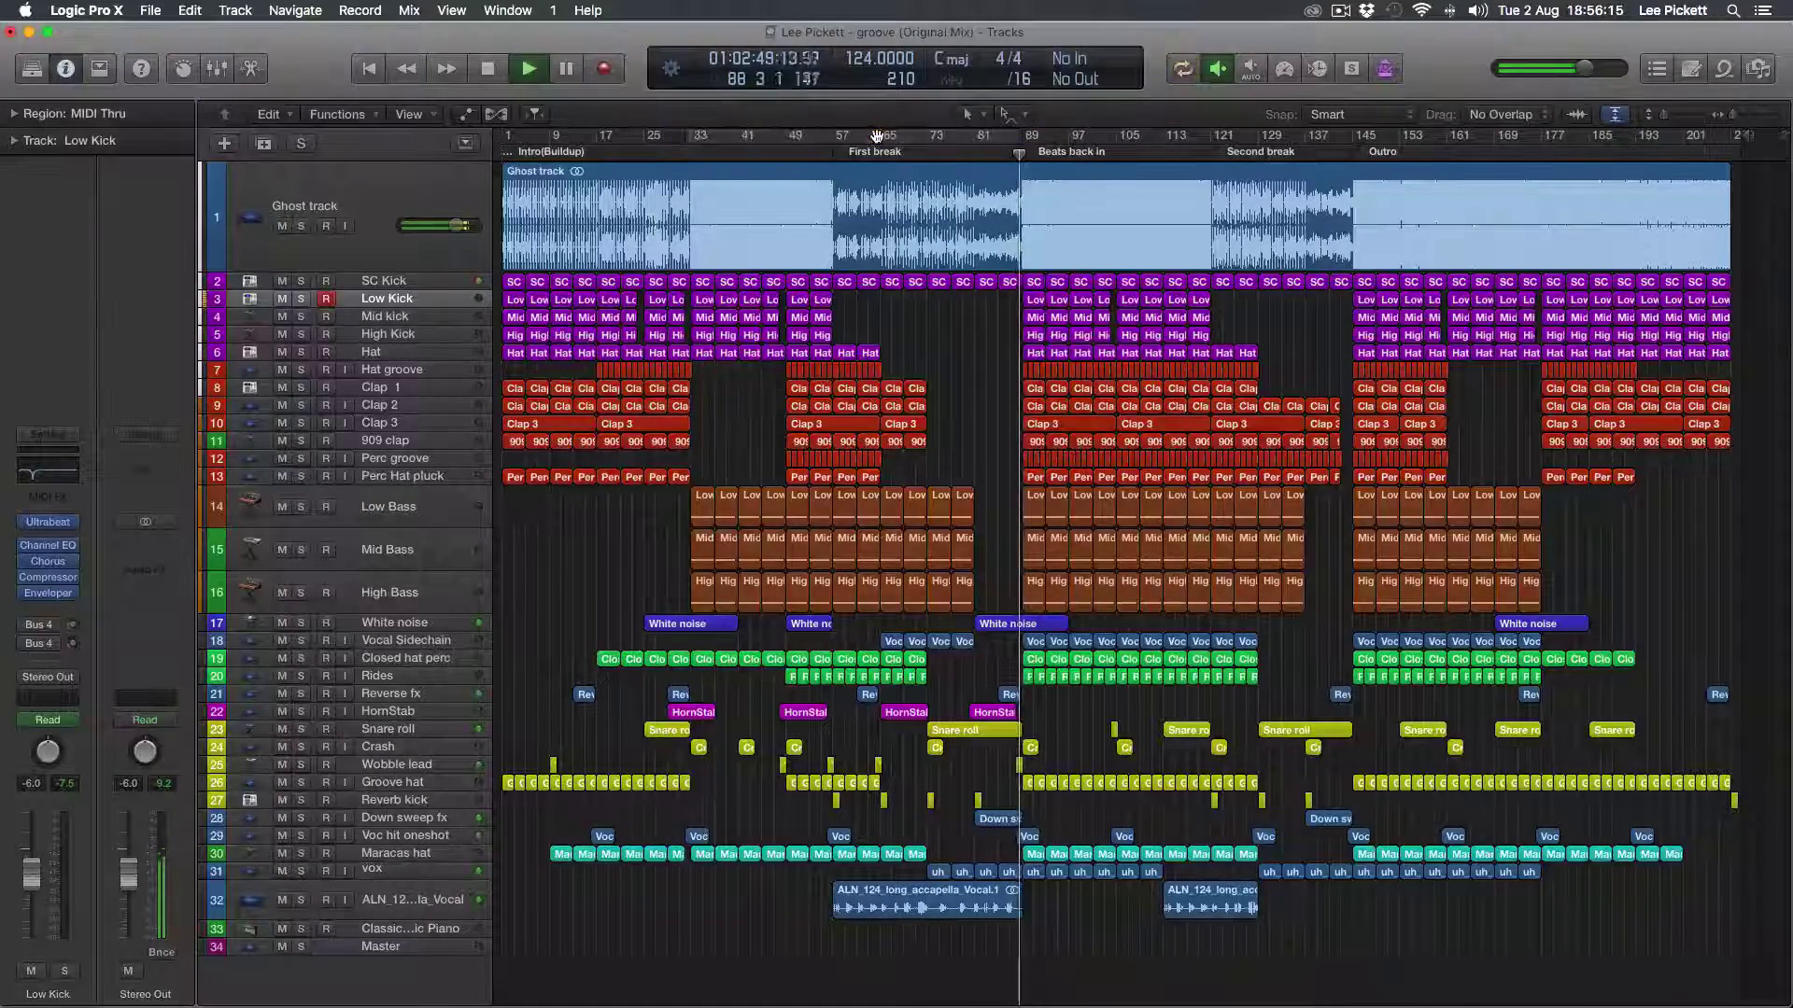
{"action": "key", "text": "space"}
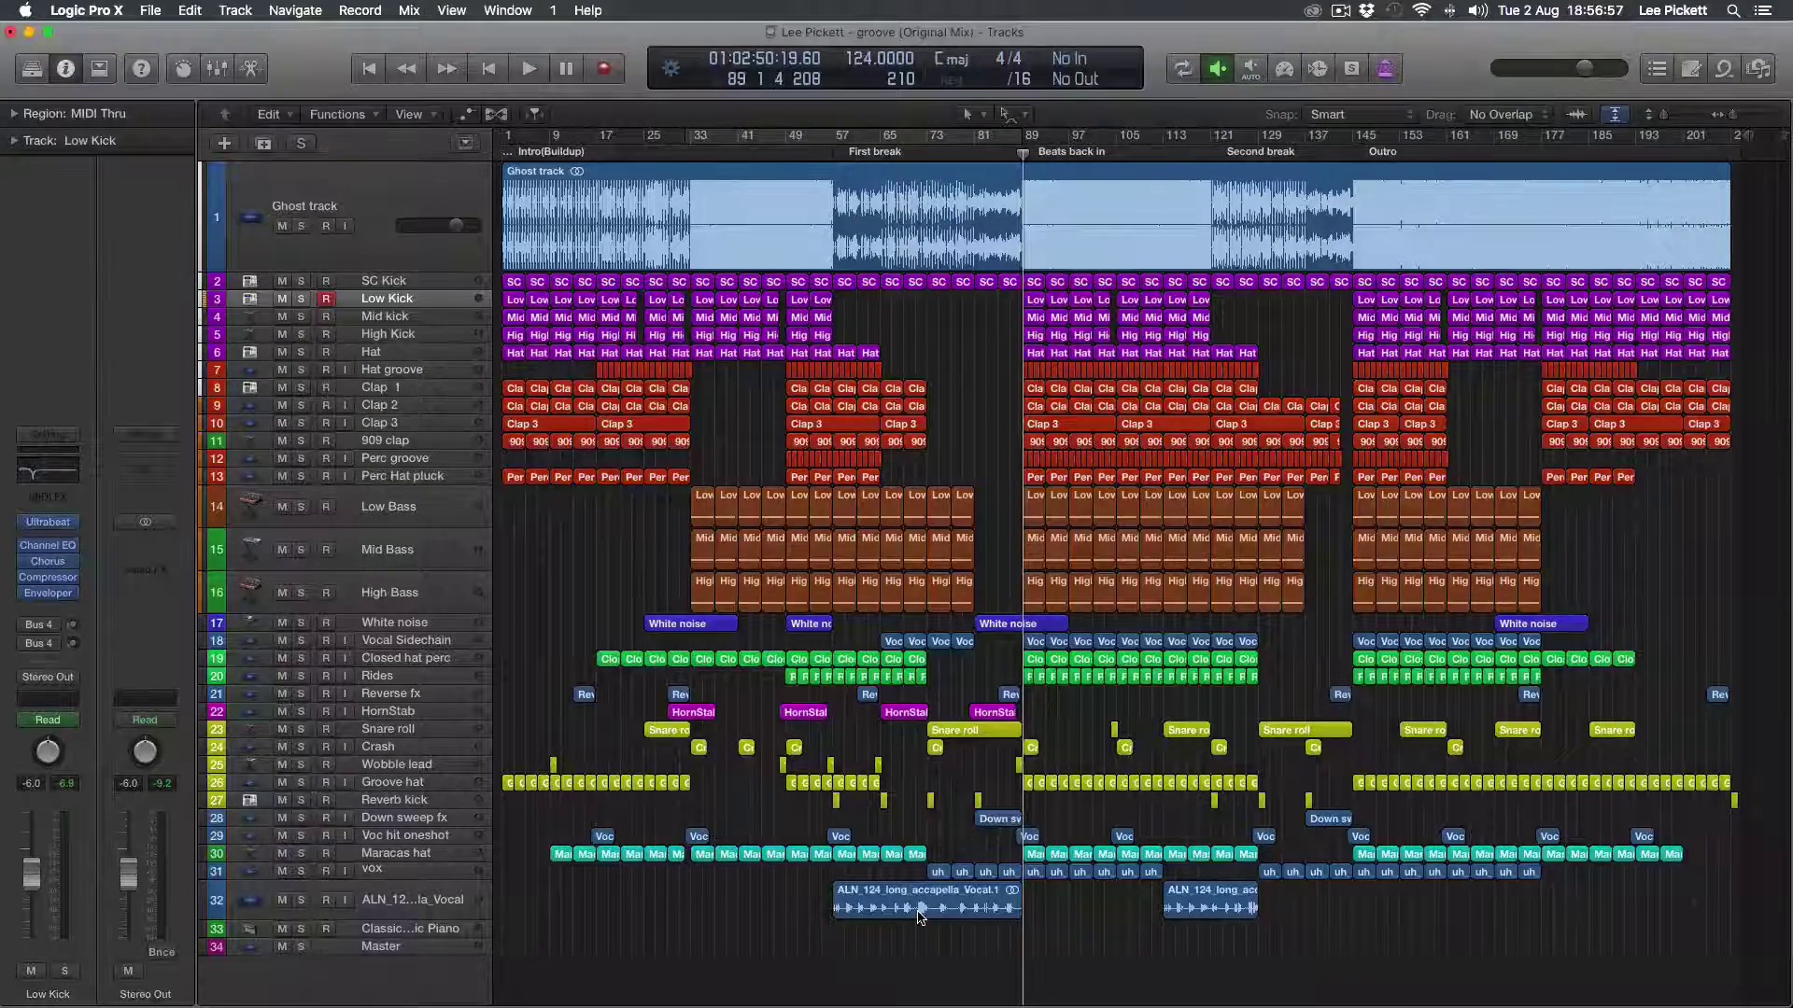
Step: Turn cycle mode back on and move the cycle area's start to bar 33
{"action": "left_click", "coordinate": [687, 134]}
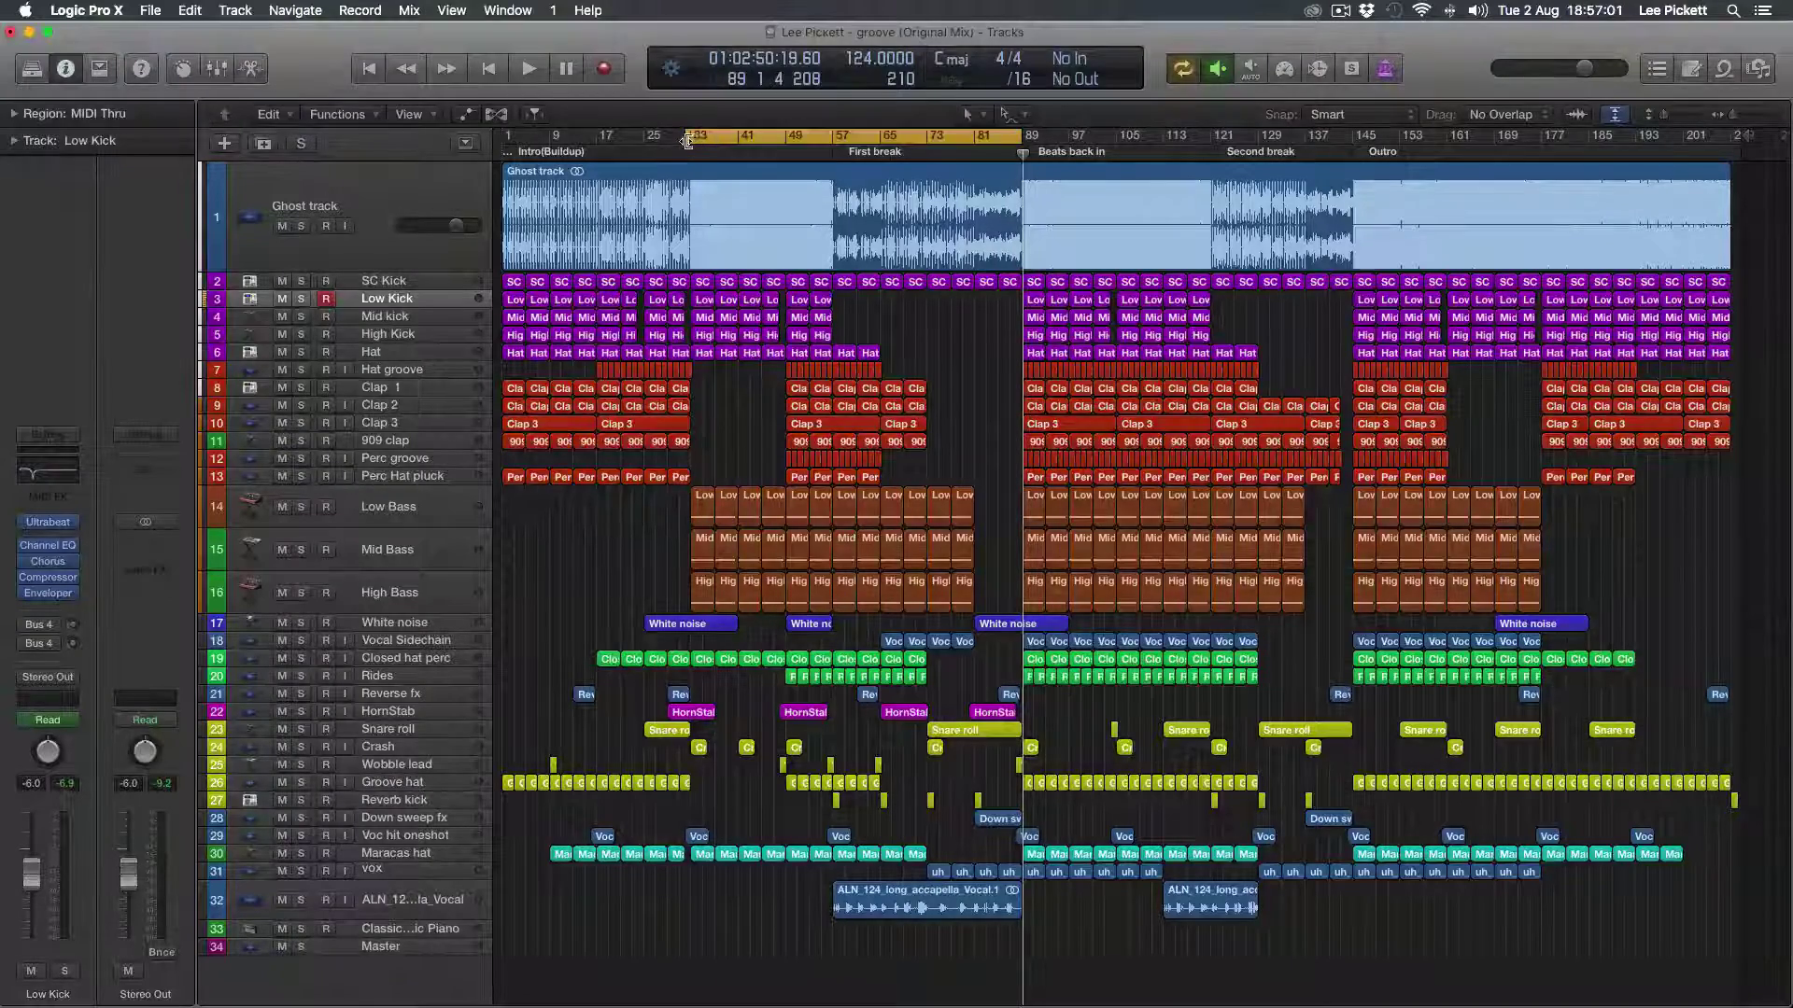
{"action": "left_click_drag", "start_coordinate": [687, 140], "coordinate": [692, 141]}
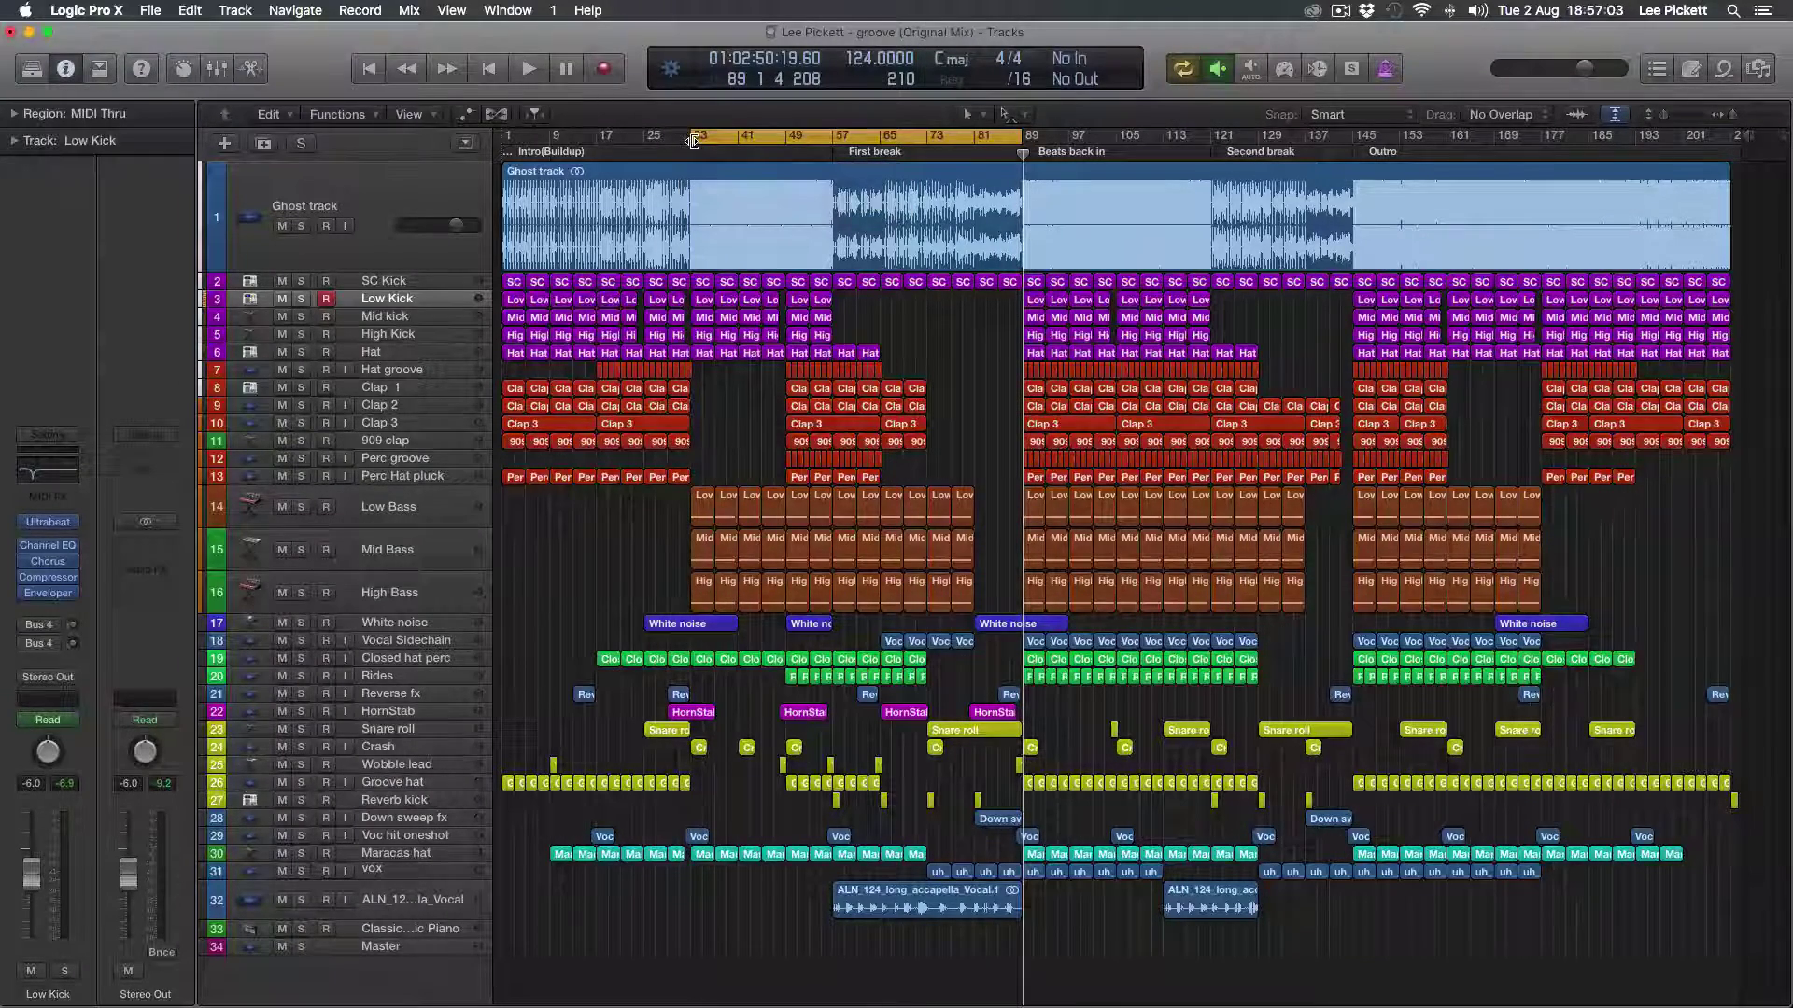